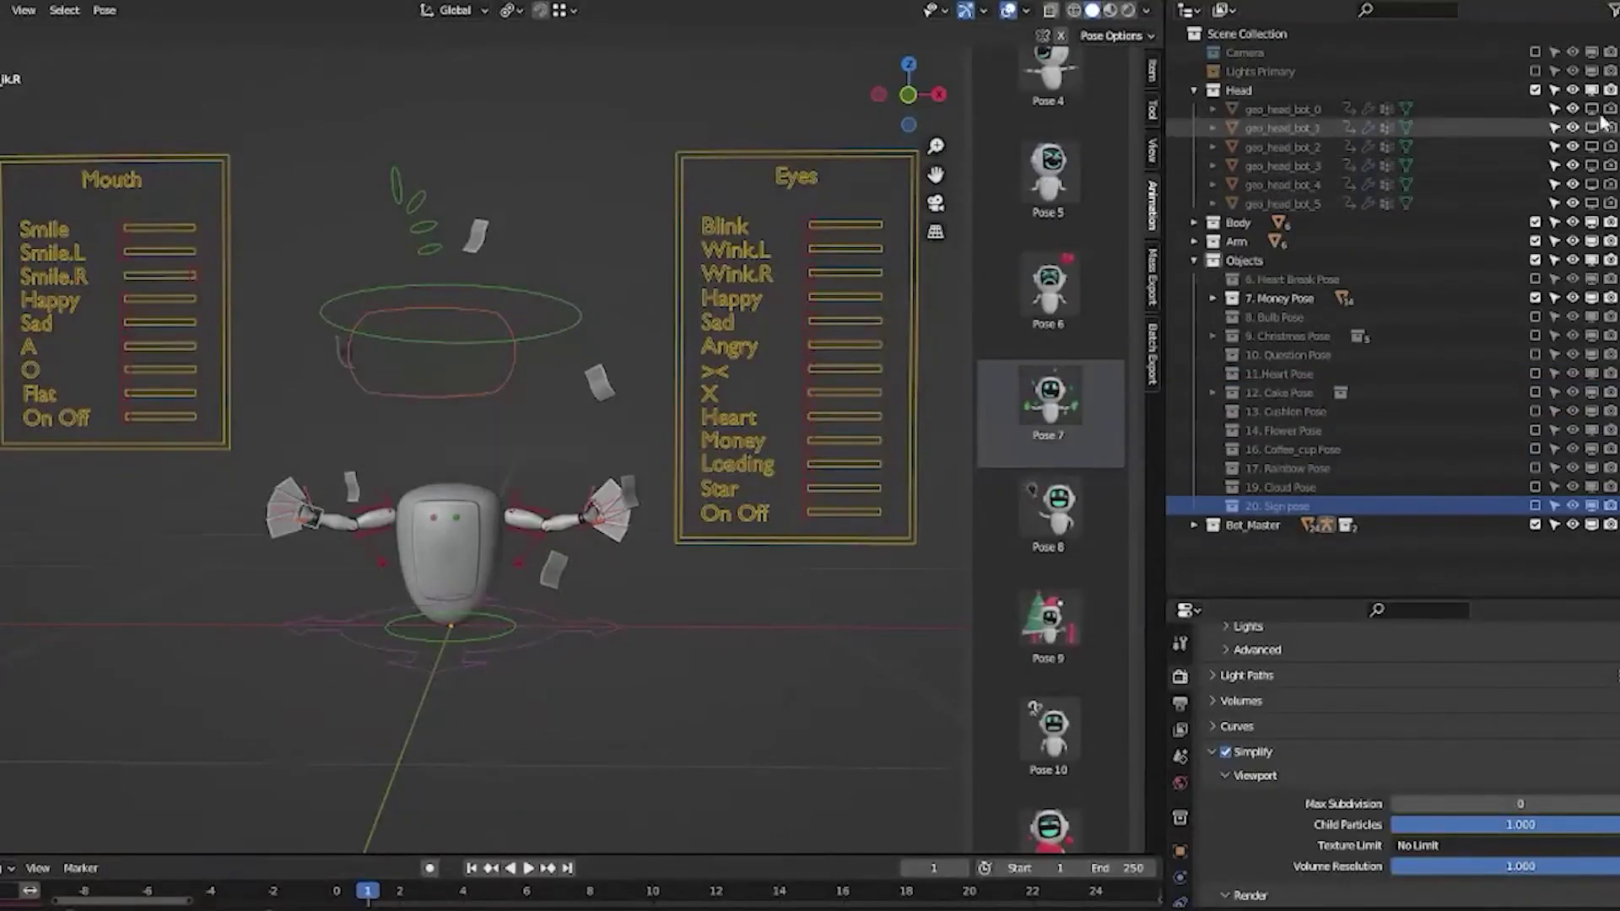
- Change the viewport visibility of the robot's head, body and arm variants, and apply Pose 6 from the pose library
click(1591, 109)
click(1194, 222)
click(1592, 316)
click(1592, 242)
click(1592, 242)
click(1049, 292)
scroll(1552, 376, down, 1)
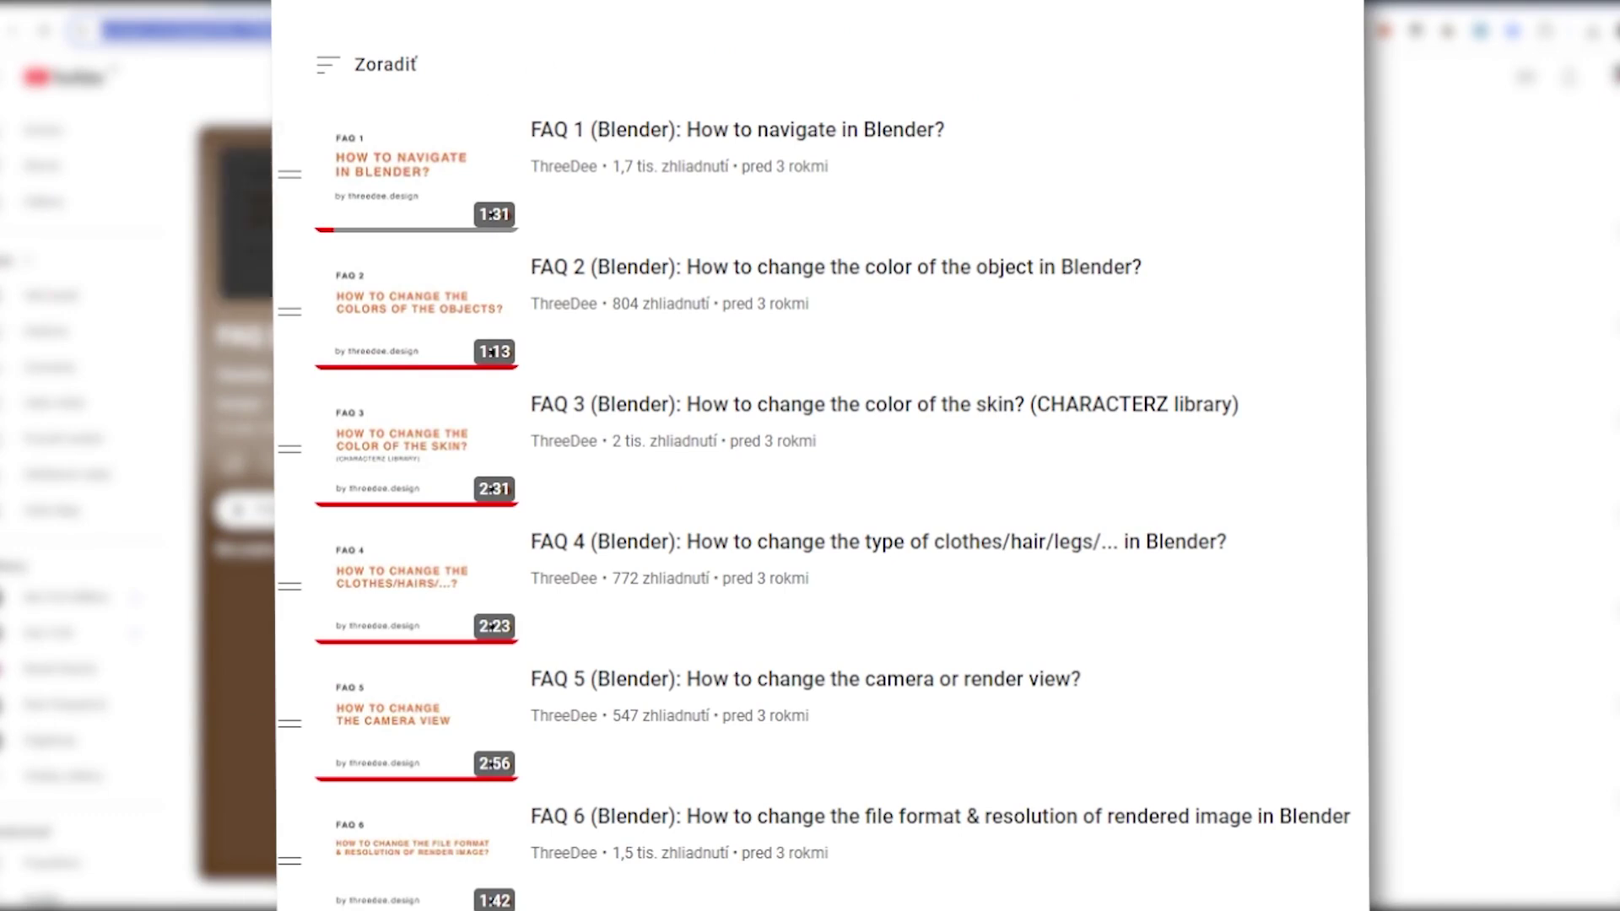
scroll(588, 57, down, 1)
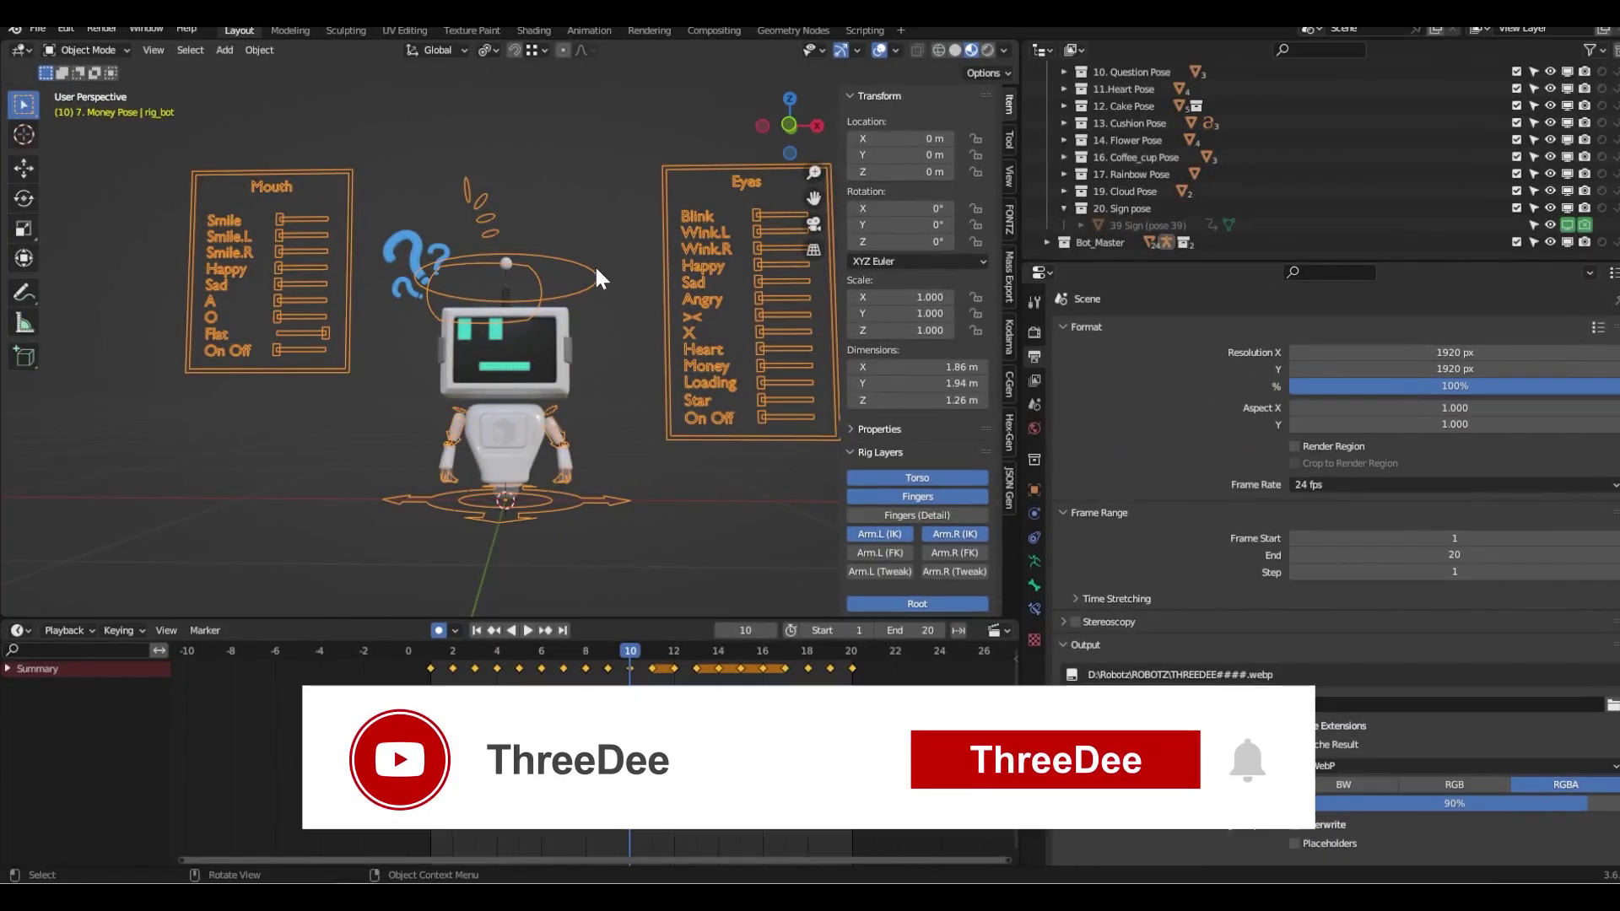
- Widen the 3D viewport, and set the current frame to 1 with the rig deselected
drag(1022, 202, 1163, 203)
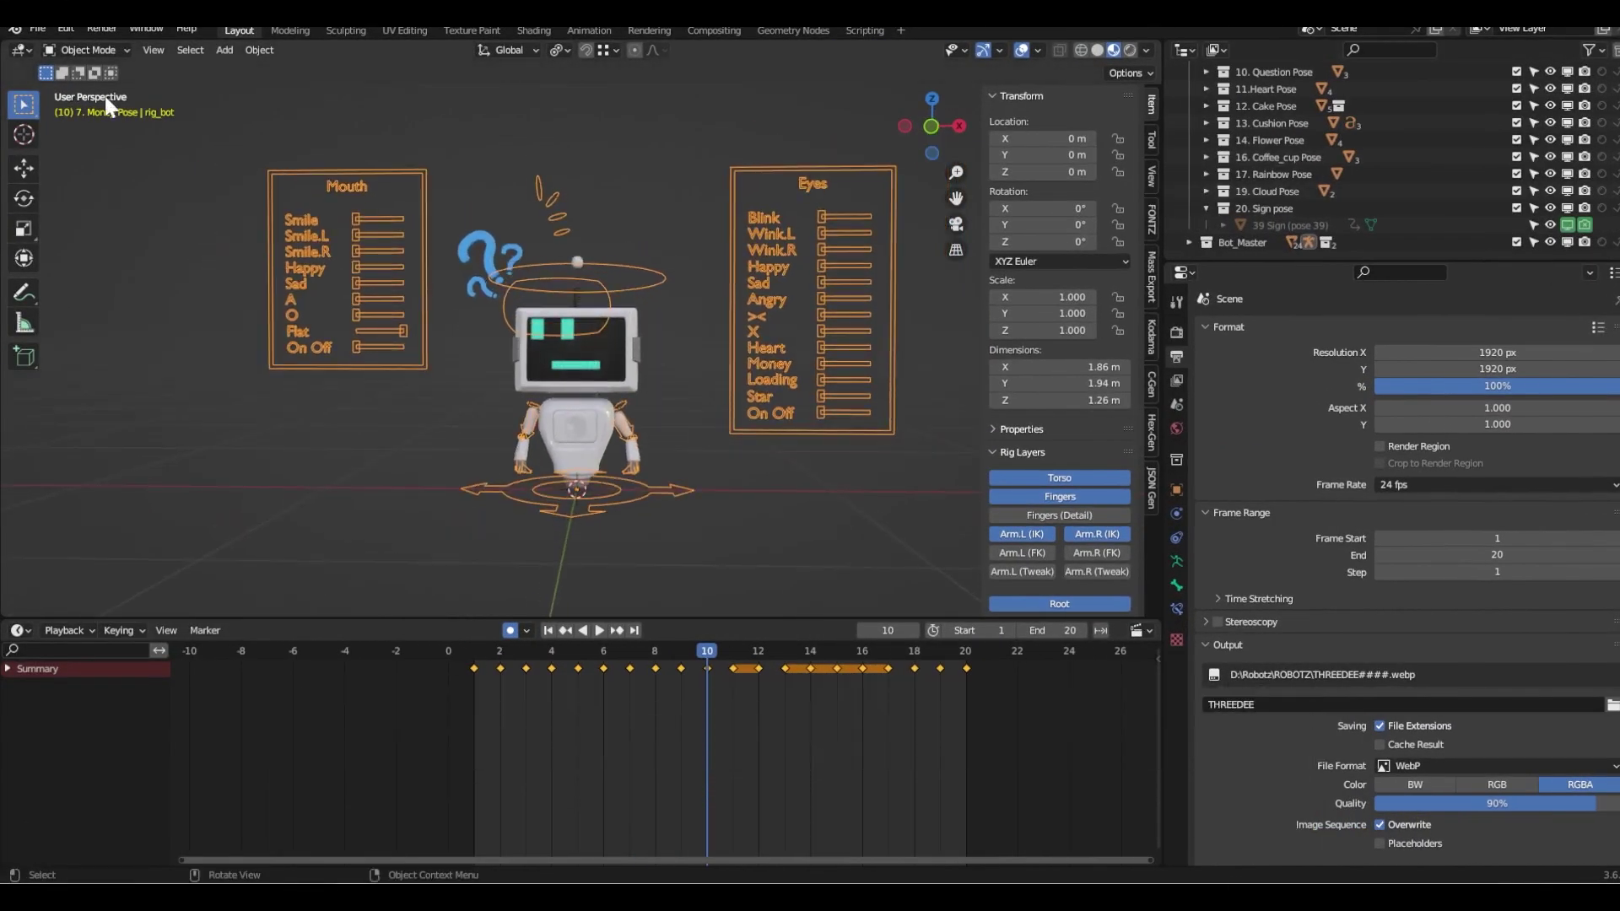
click(427, 145)
mouse_move(641, 286)
middle_down()
mouse_move(761, 294)
mouse_move(654, 291)
middle_up()
drag(606, 648, 473, 650)
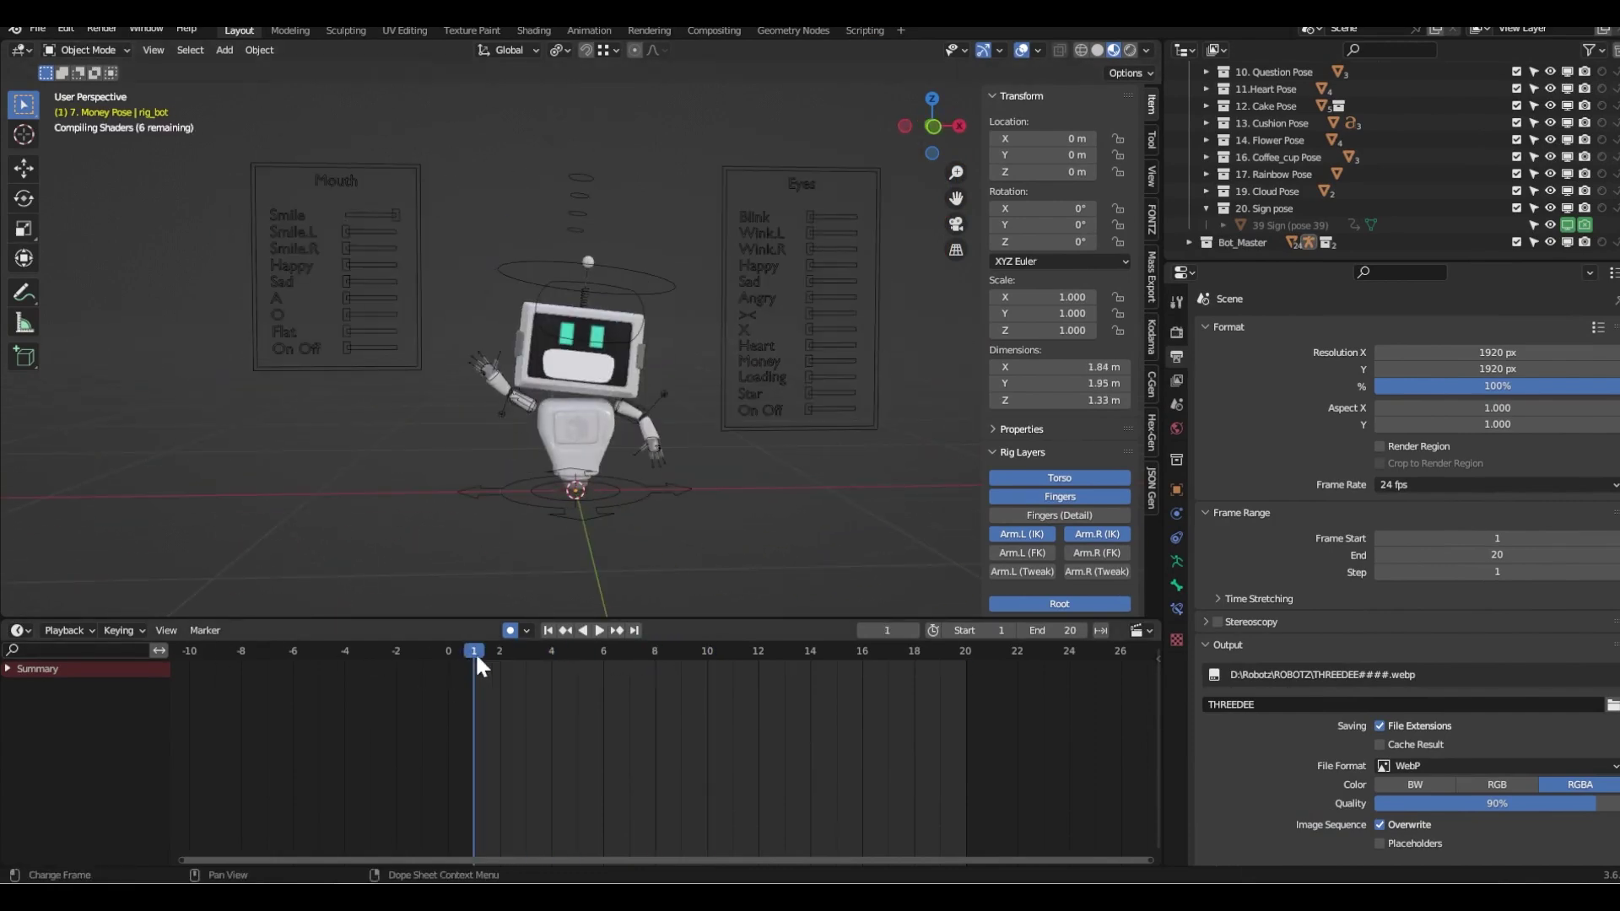
- Move the timeline to frame 15 and examine the robot's pose and facial expression up close
key(space)
drag(921, 655, 832, 642)
scroll(563, 397, up, 2)
scroll(563, 405, up, 2)
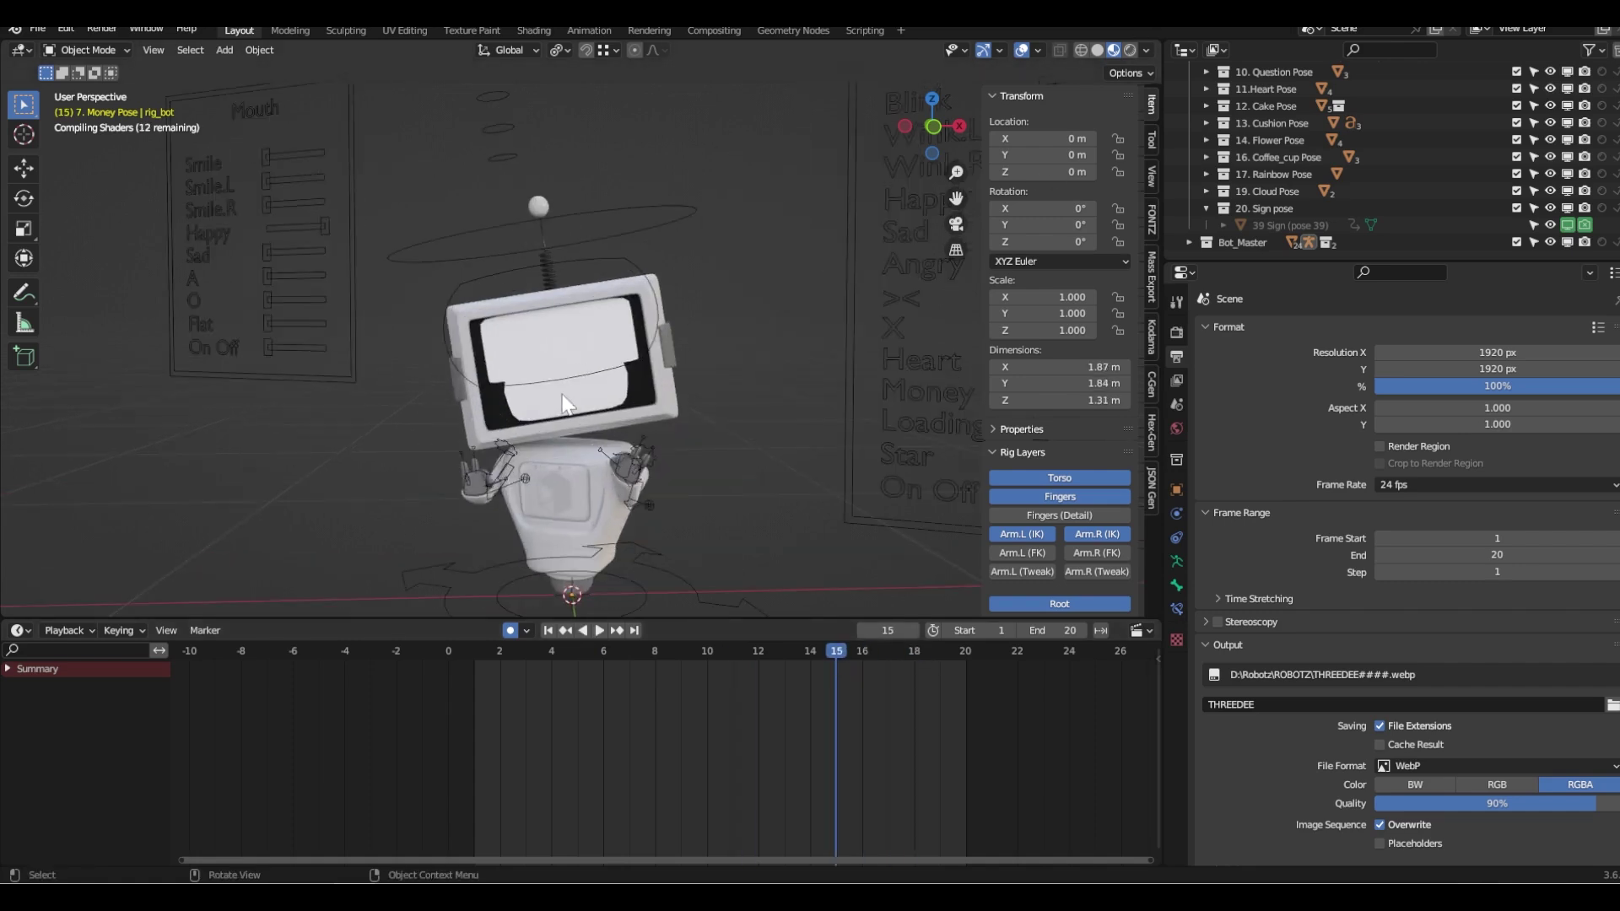
scroll(655, 422, down, 2)
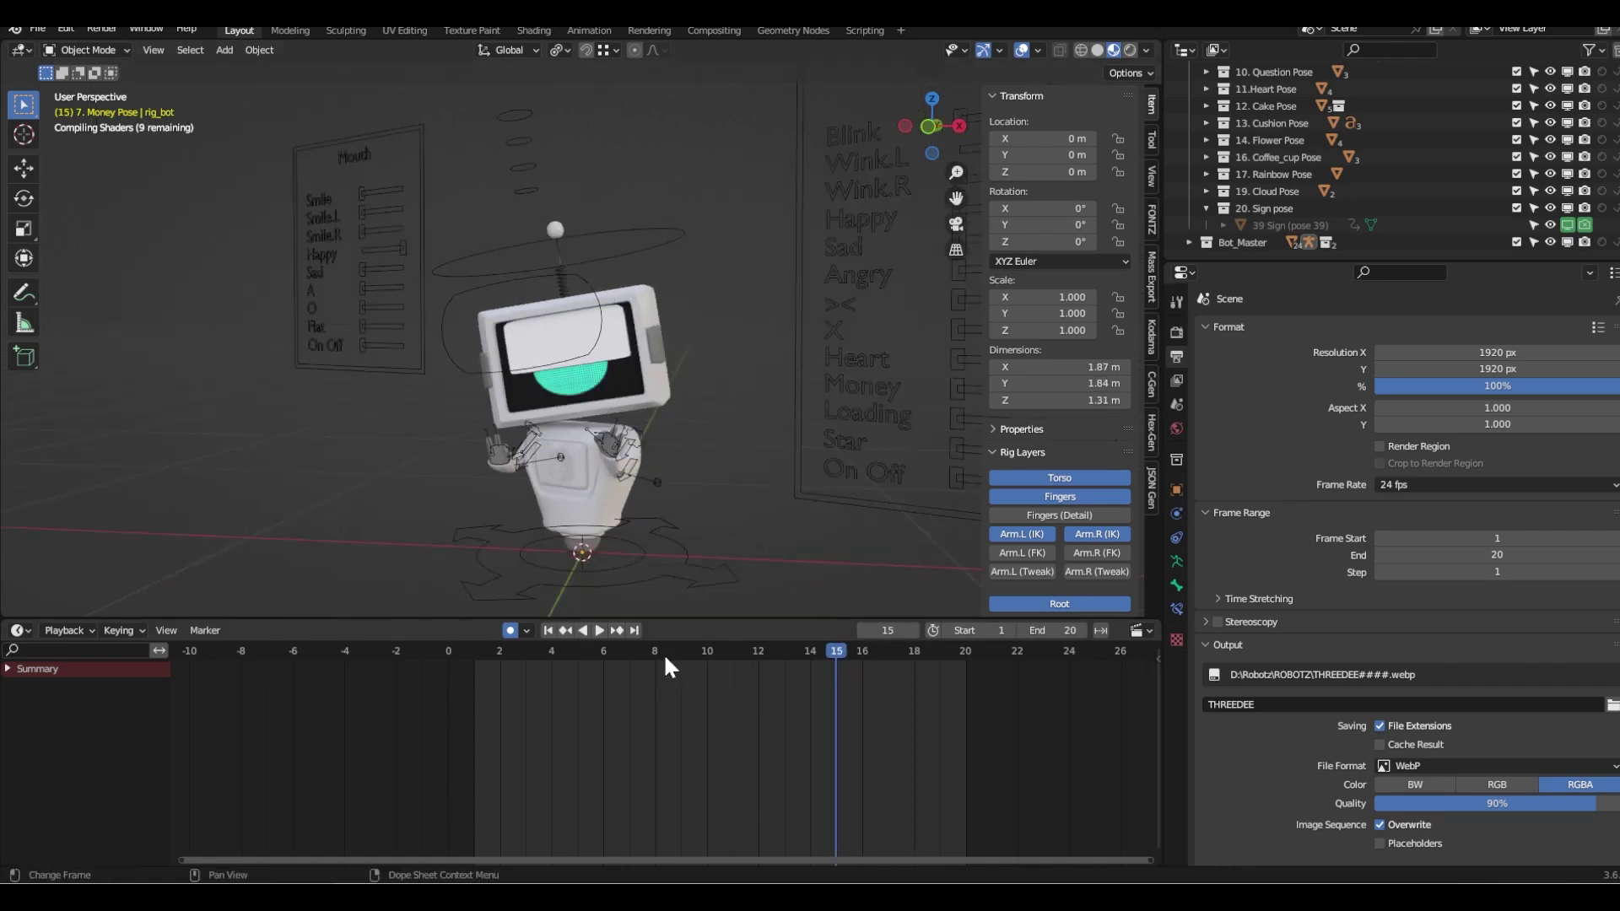
mouse_move(610, 396)
middle_down()
mouse_move(579, 390)
mouse_move(598, 391)
middle_up()
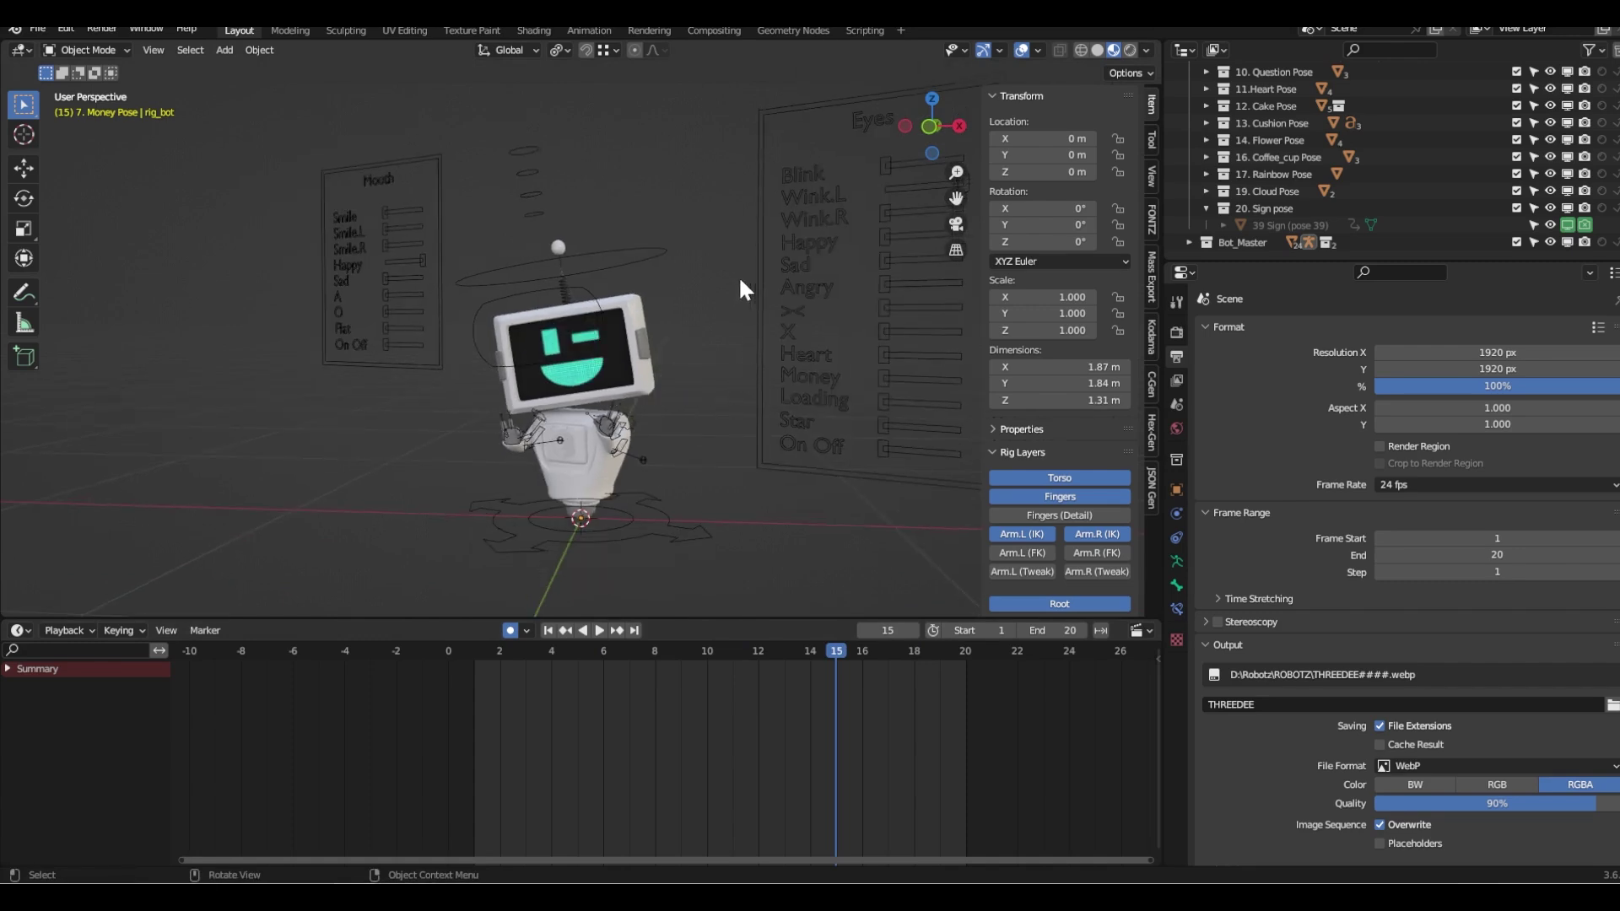
- Switch the rig to Pose Mode and try out the Wink.L slider on the Eyes panel
click(91, 51)
click(84, 107)
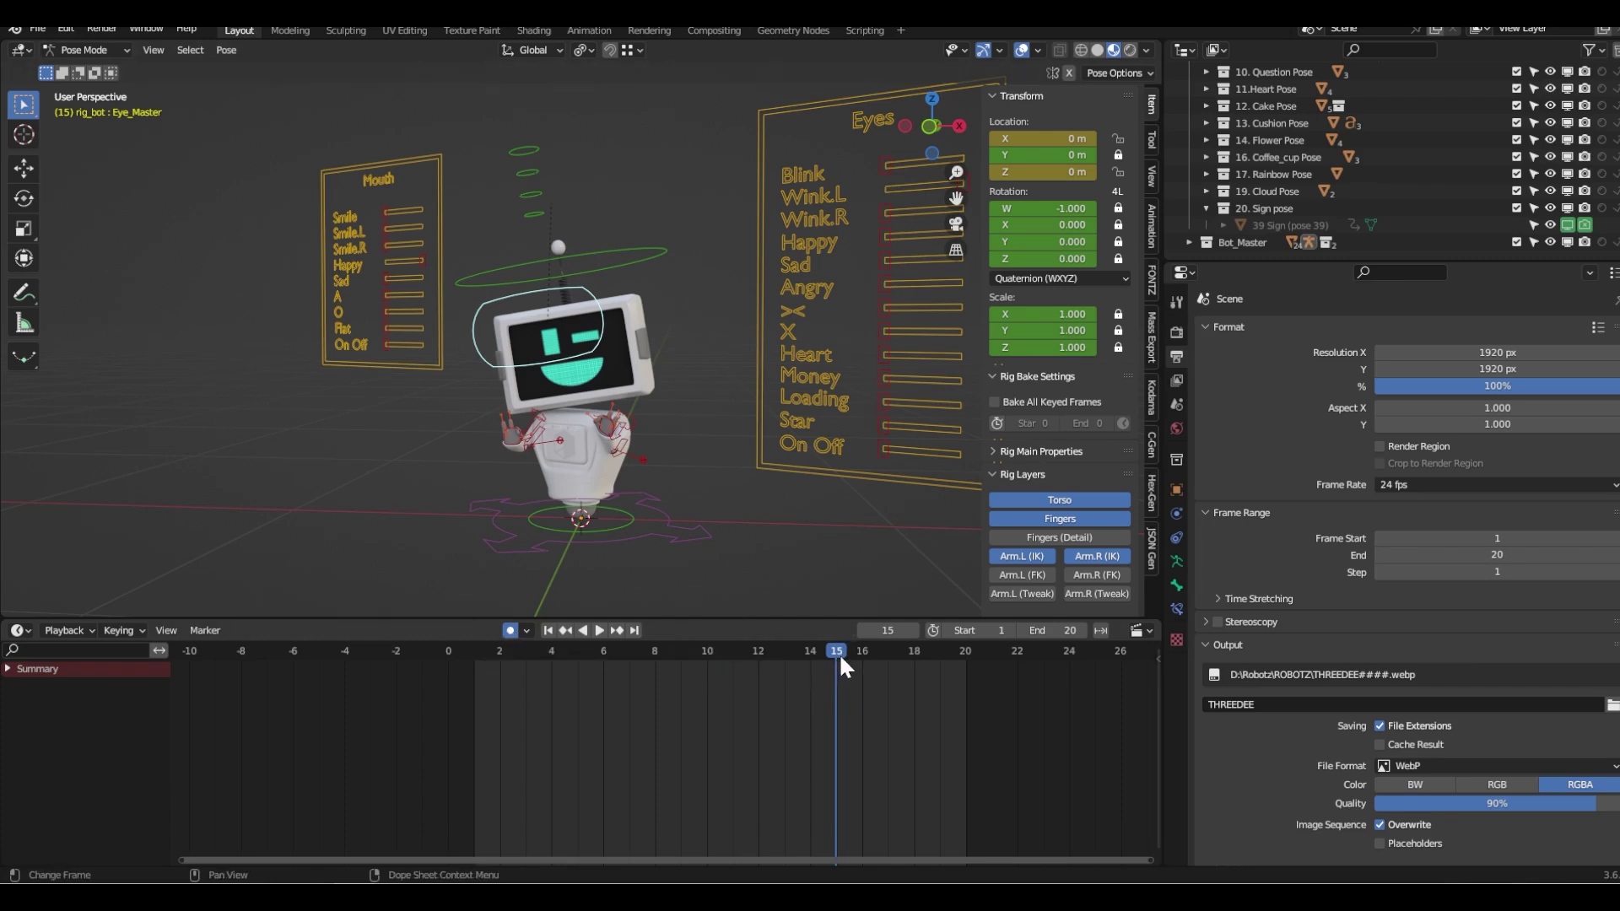
click(888, 160)
shift+middle_drag(847, 229, 742, 235)
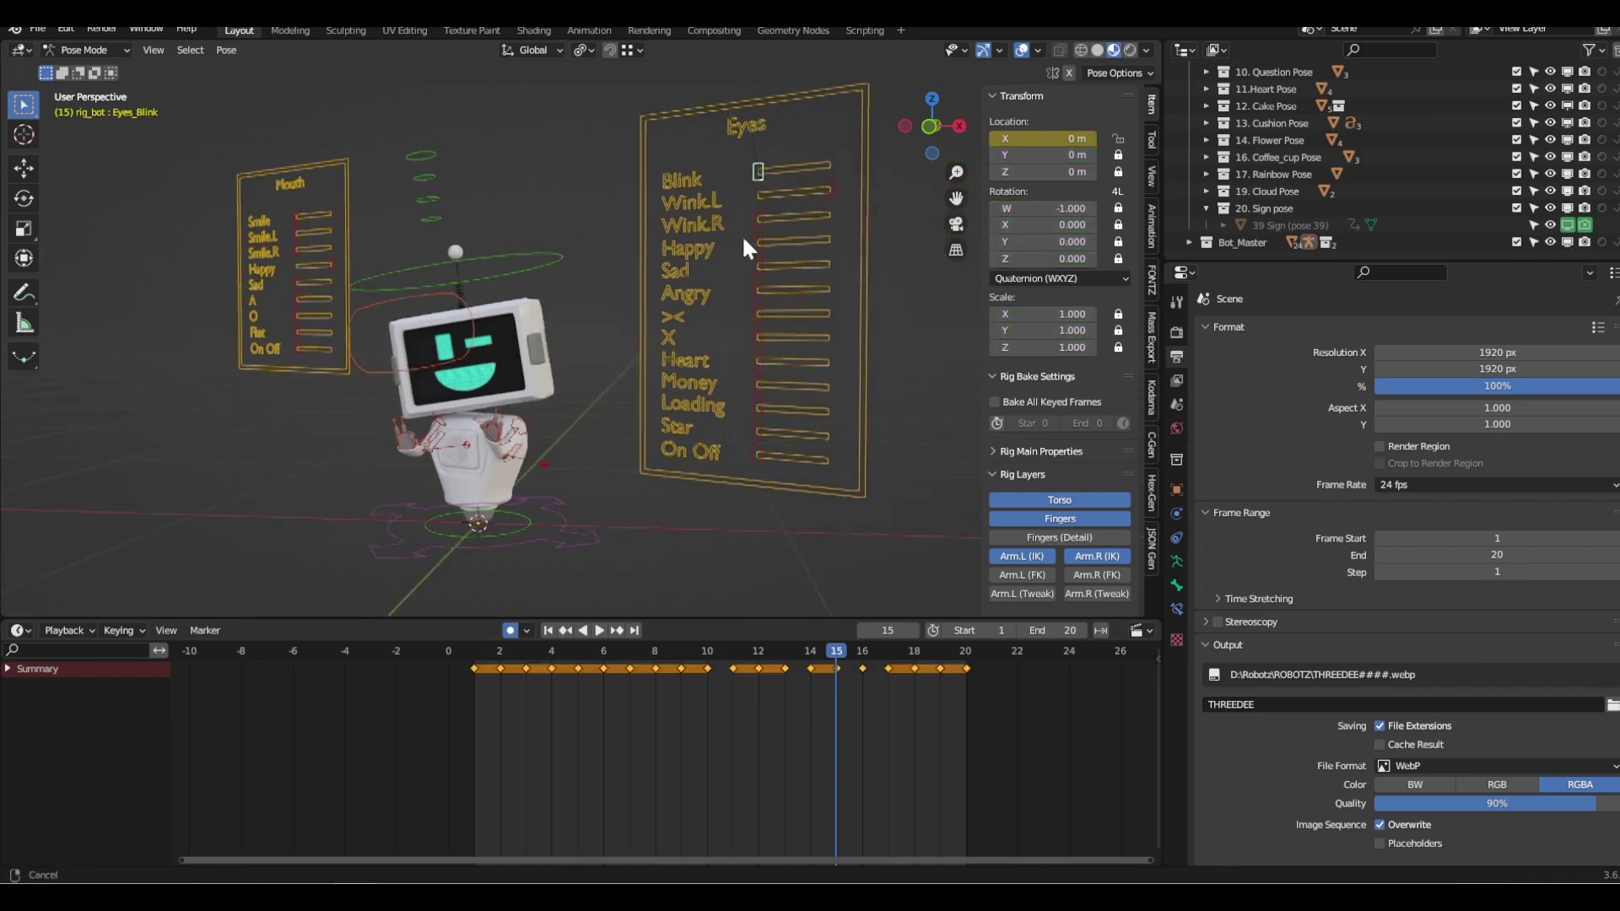
click(827, 185)
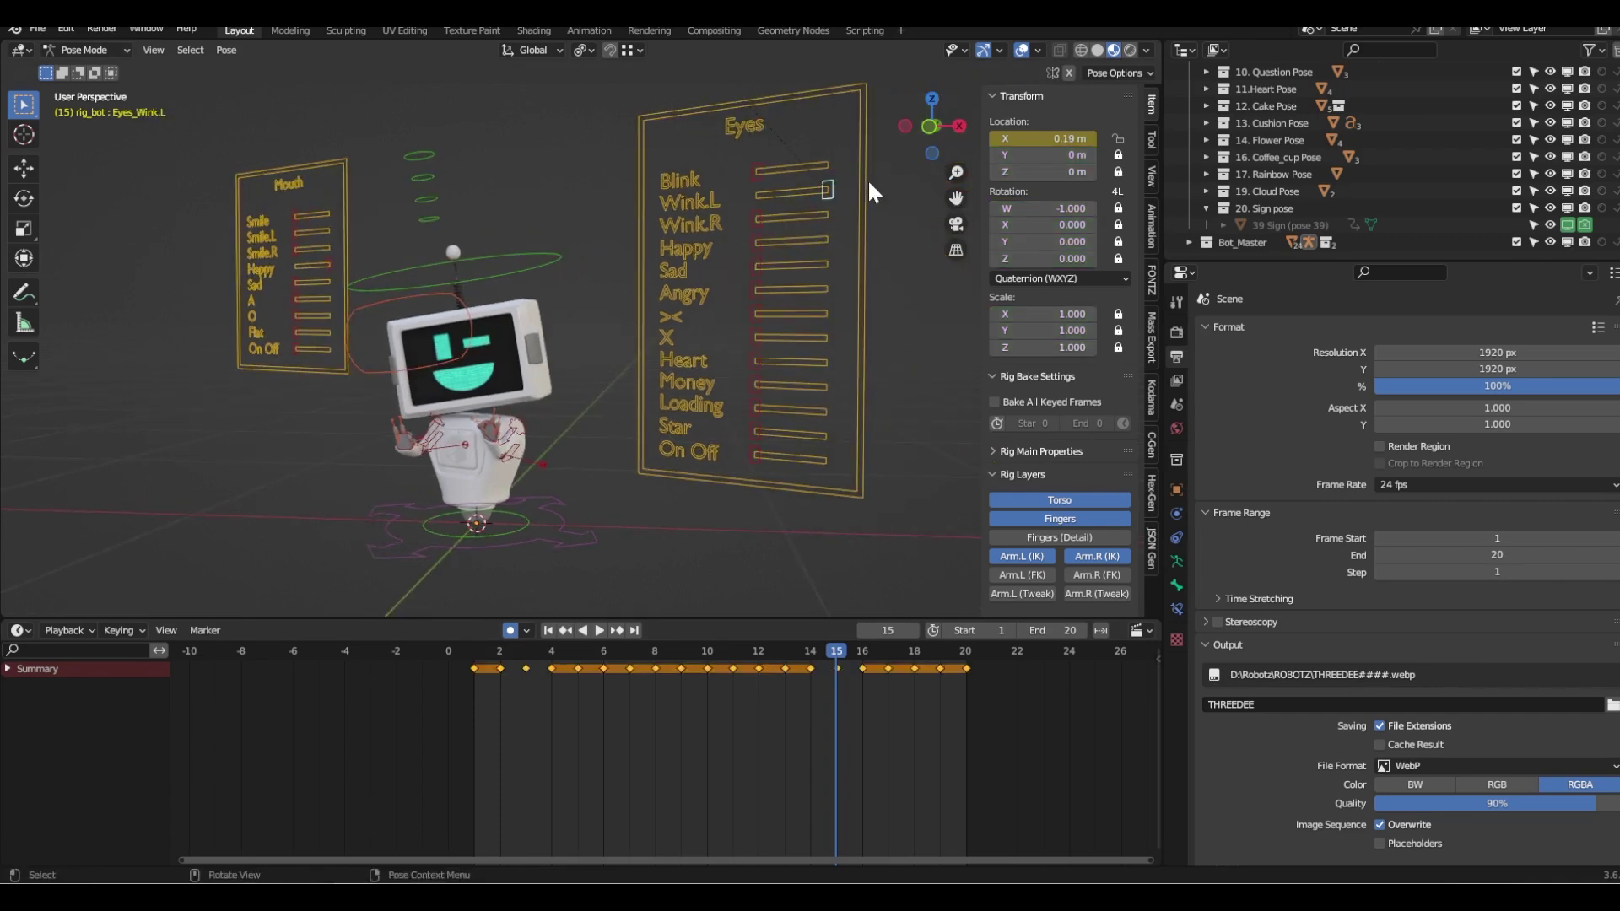
key(g)
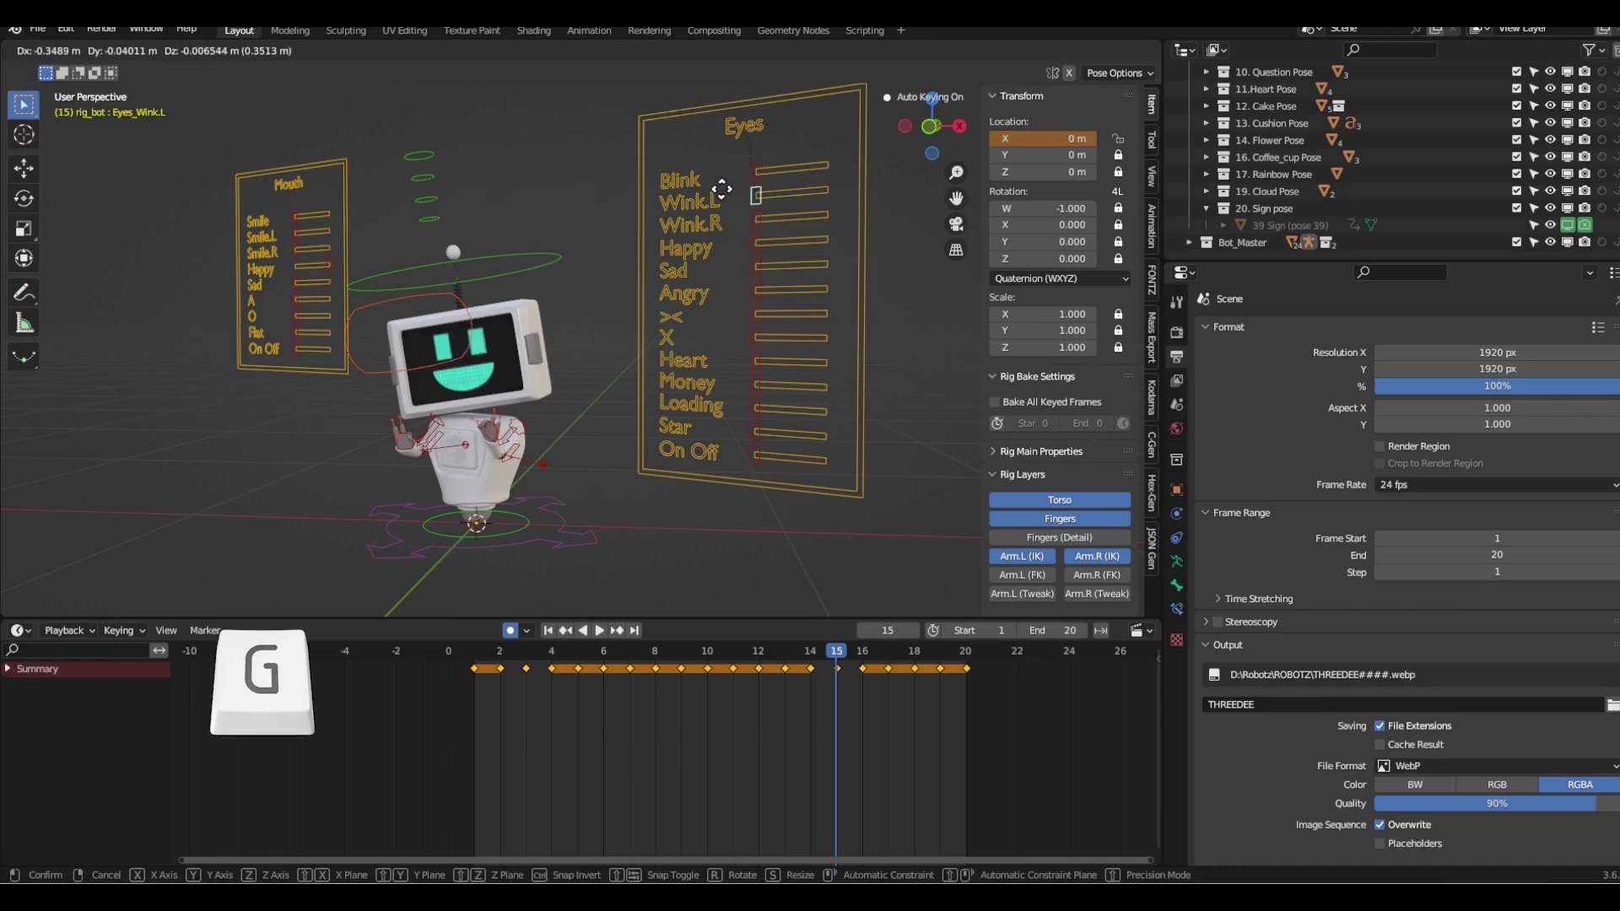
click(933, 180)
- Slide the Blink eye control to its maximum and the Wink.L control back to zero at frame 15
click(752, 156)
key(g)
click(869, 160)
click(828, 189)
key(g)
click(479, 354)
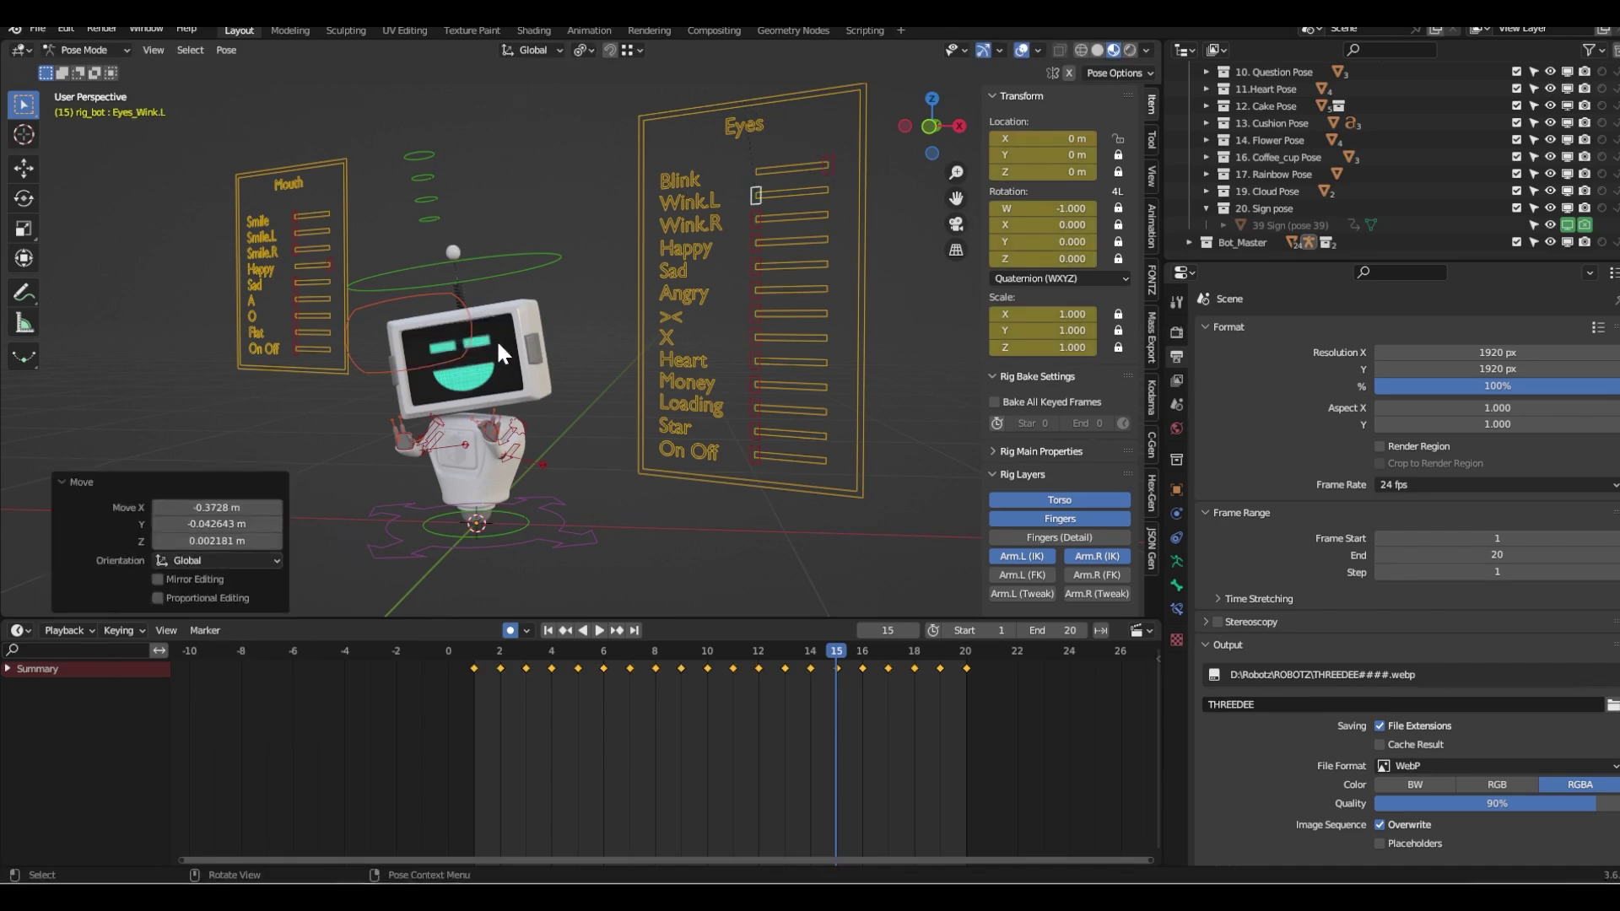
- Try the ><, Heart and Money eye expressions with their sliders on the Eyes panel
click(756, 314)
key(g)
click(861, 422)
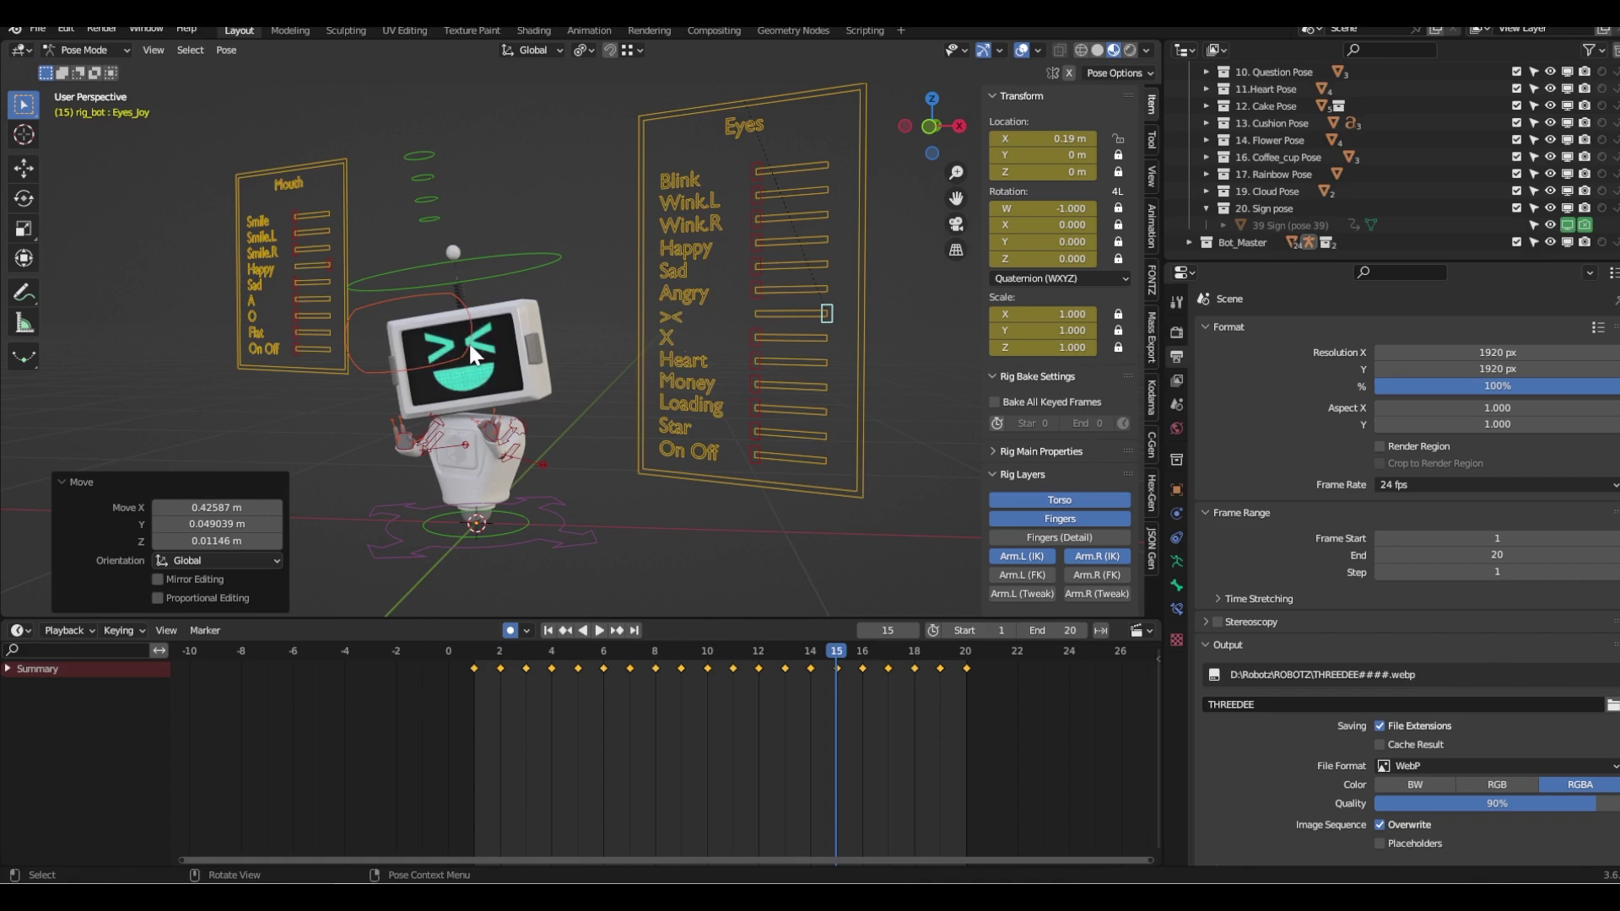
click(753, 366)
key(g)
click(824, 372)
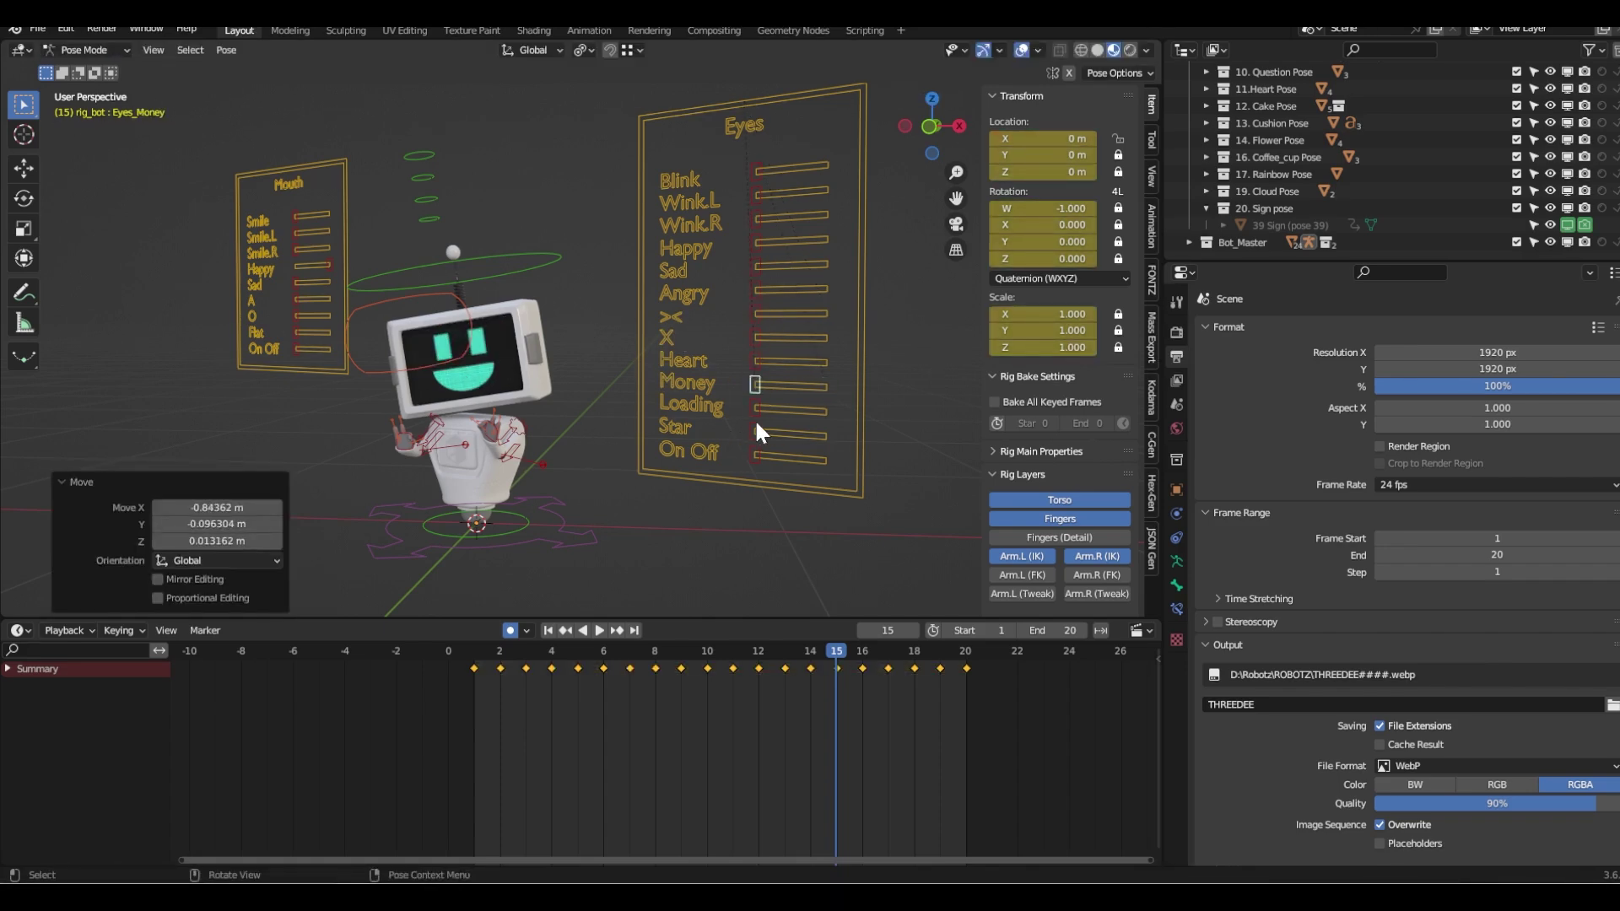
- Try the Star and On Off sliders on the Eyes panel, returning each to zero
click(752, 431)
key(g)
click(897, 413)
key(g)
click(557, 422)
click(753, 454)
key(g)
click(876, 456)
key(g)
click(605, 443)
- Slide the Happy control on the Mouth panel back to zero at frame 15
shift+middle_drag(456, 295, 558, 326)
click(464, 301)
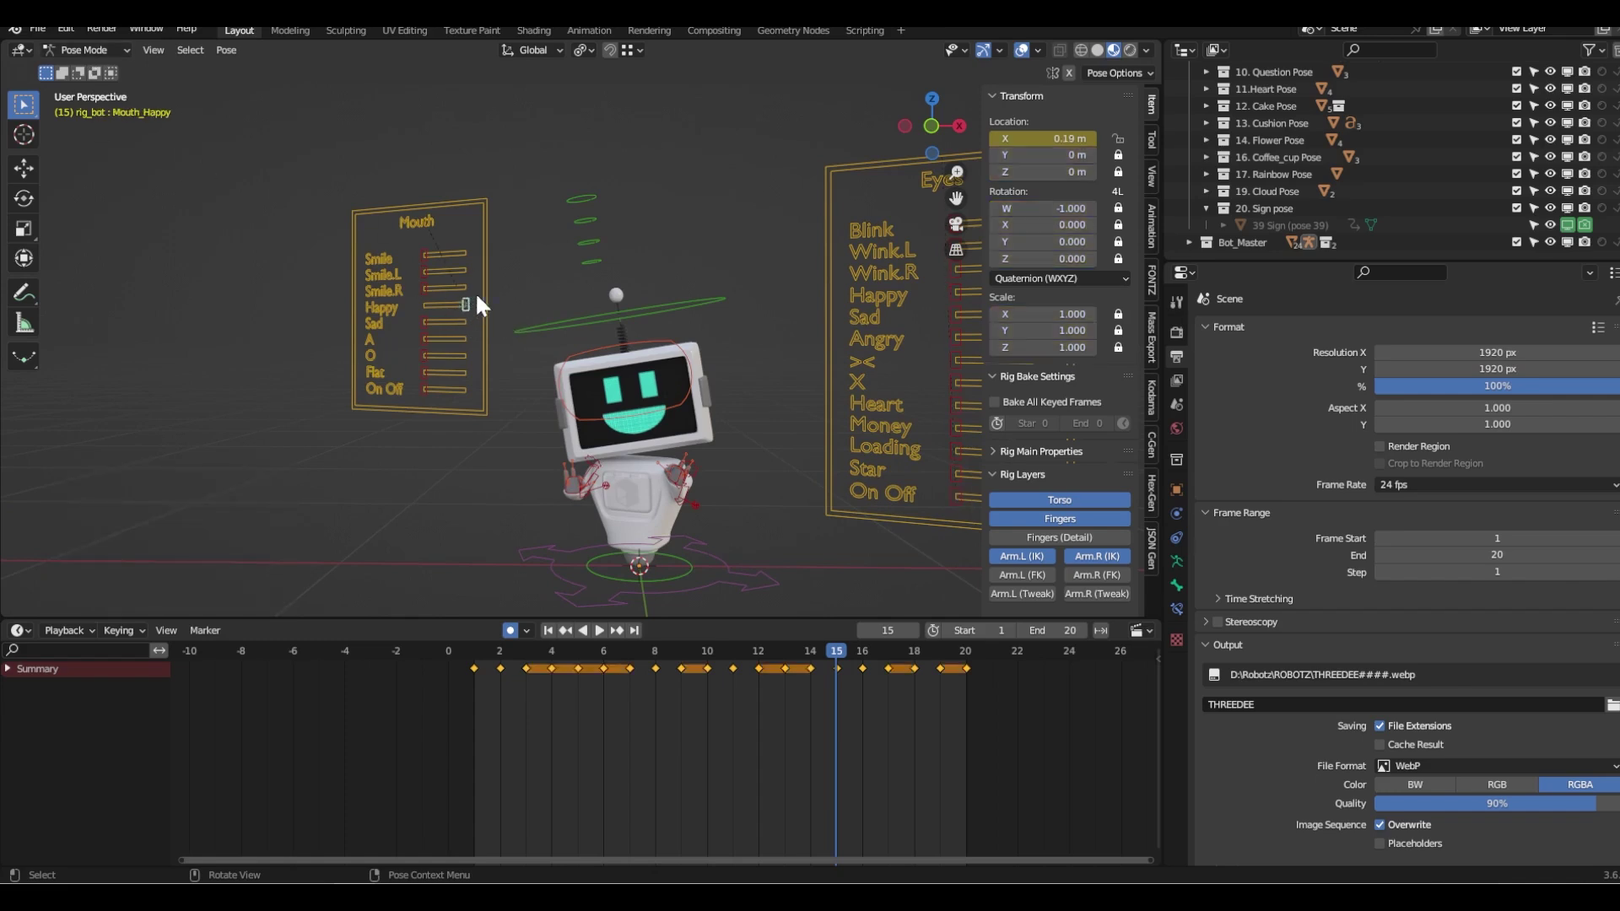
key(g)
click(370, 297)
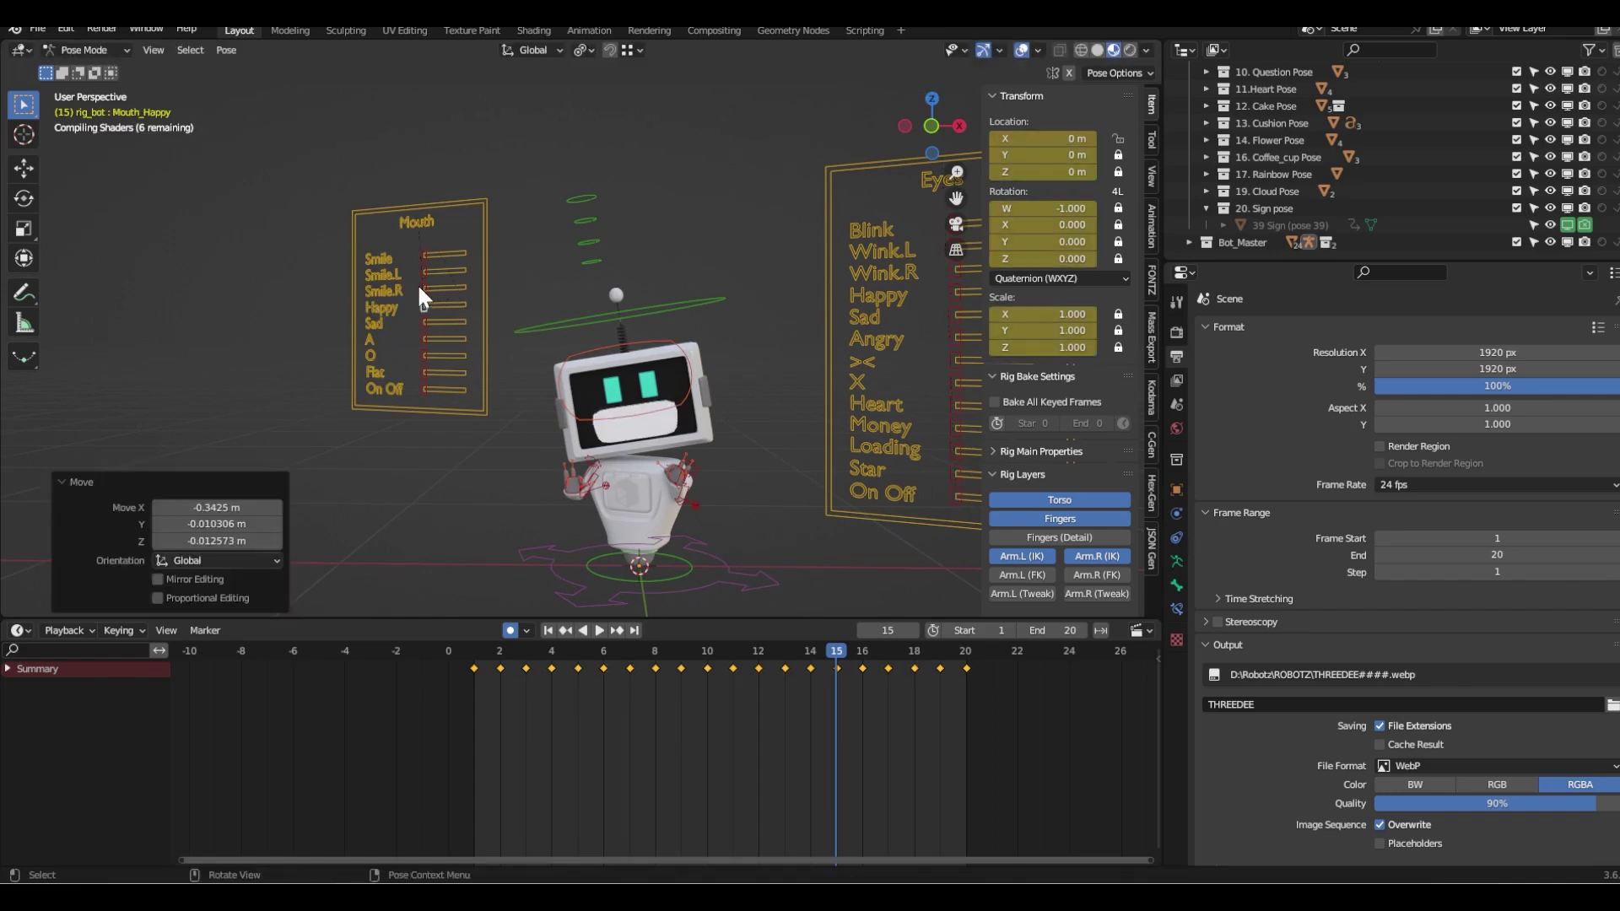
- Try the Smile and A sliders on the Mouth panel, leaving both at zero
click(420, 251)
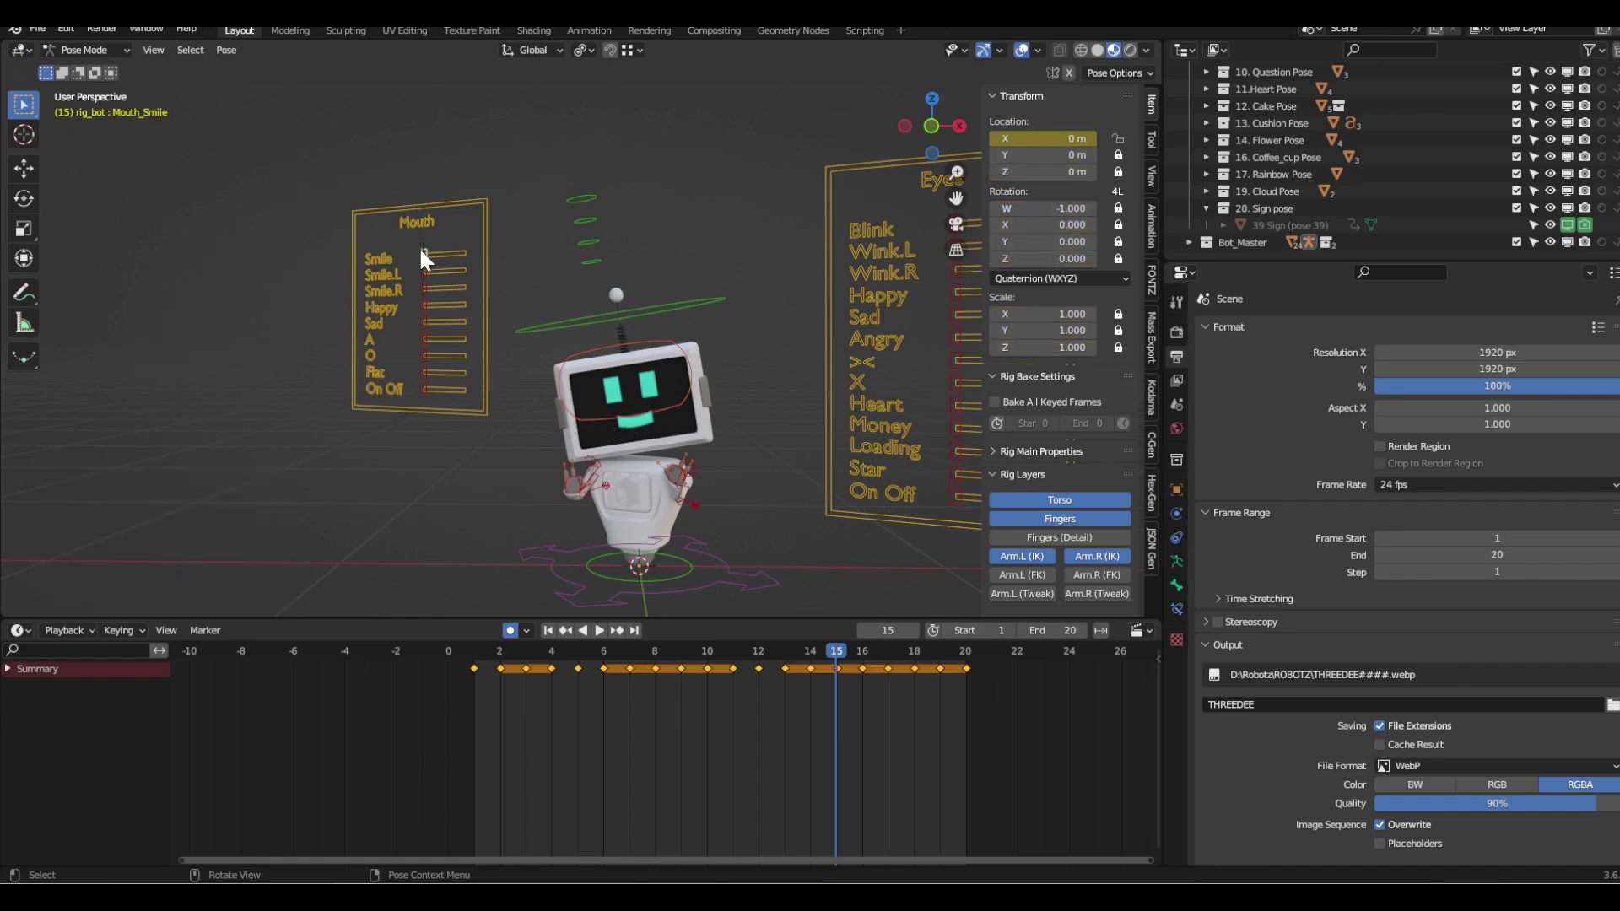
key(g)
click(407, 265)
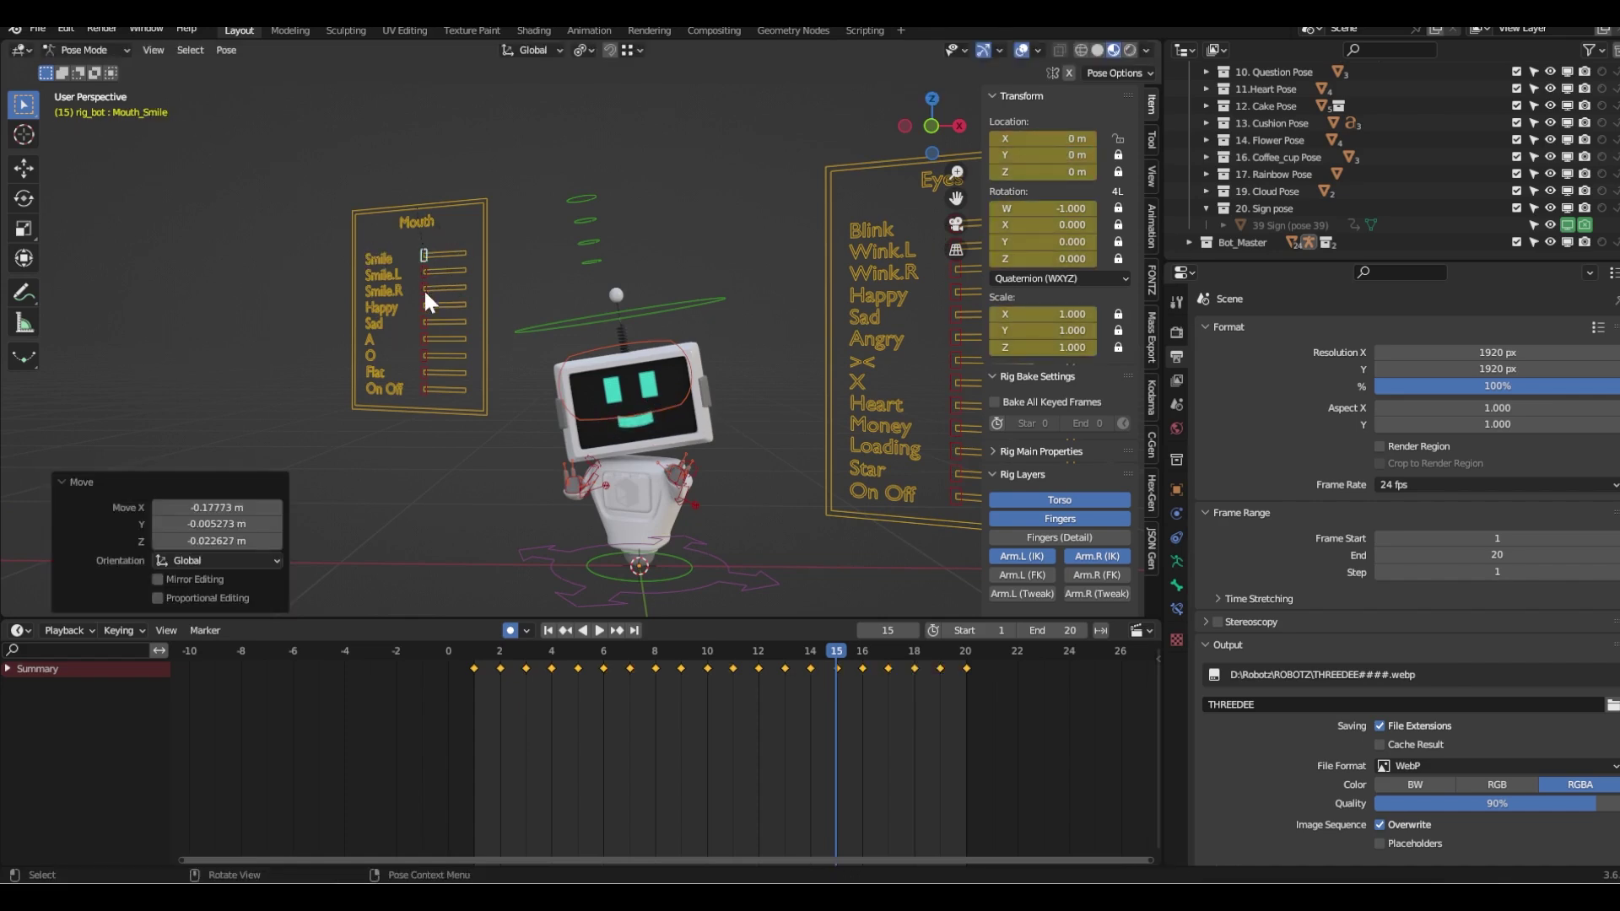
click(422, 340)
key(g)
click(519, 318)
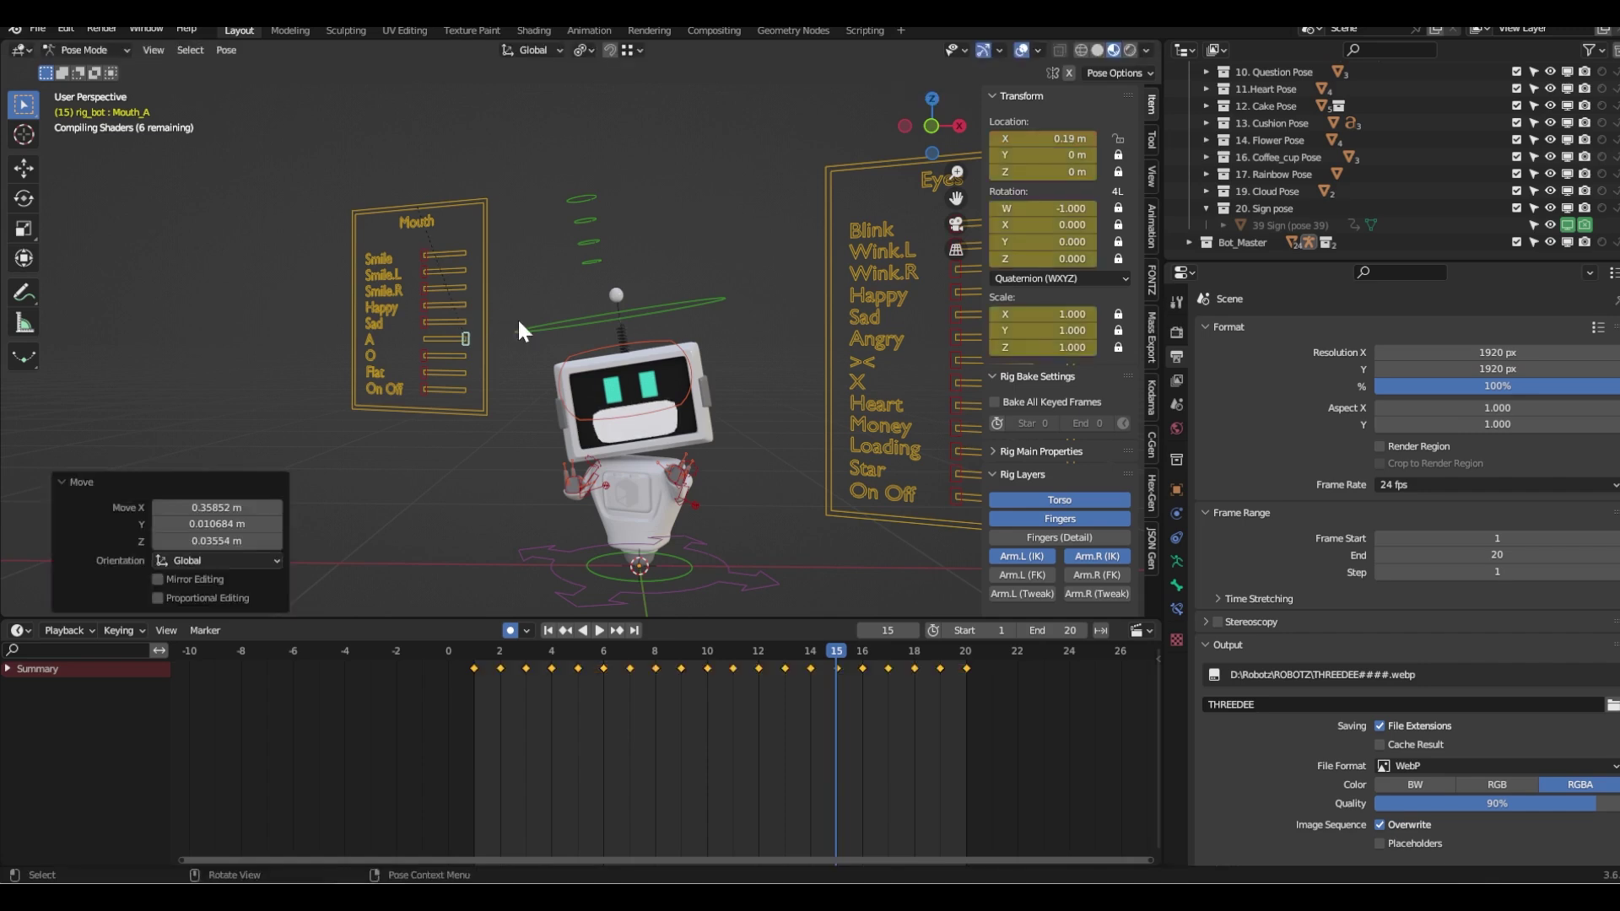
key(g)
click(371, 318)
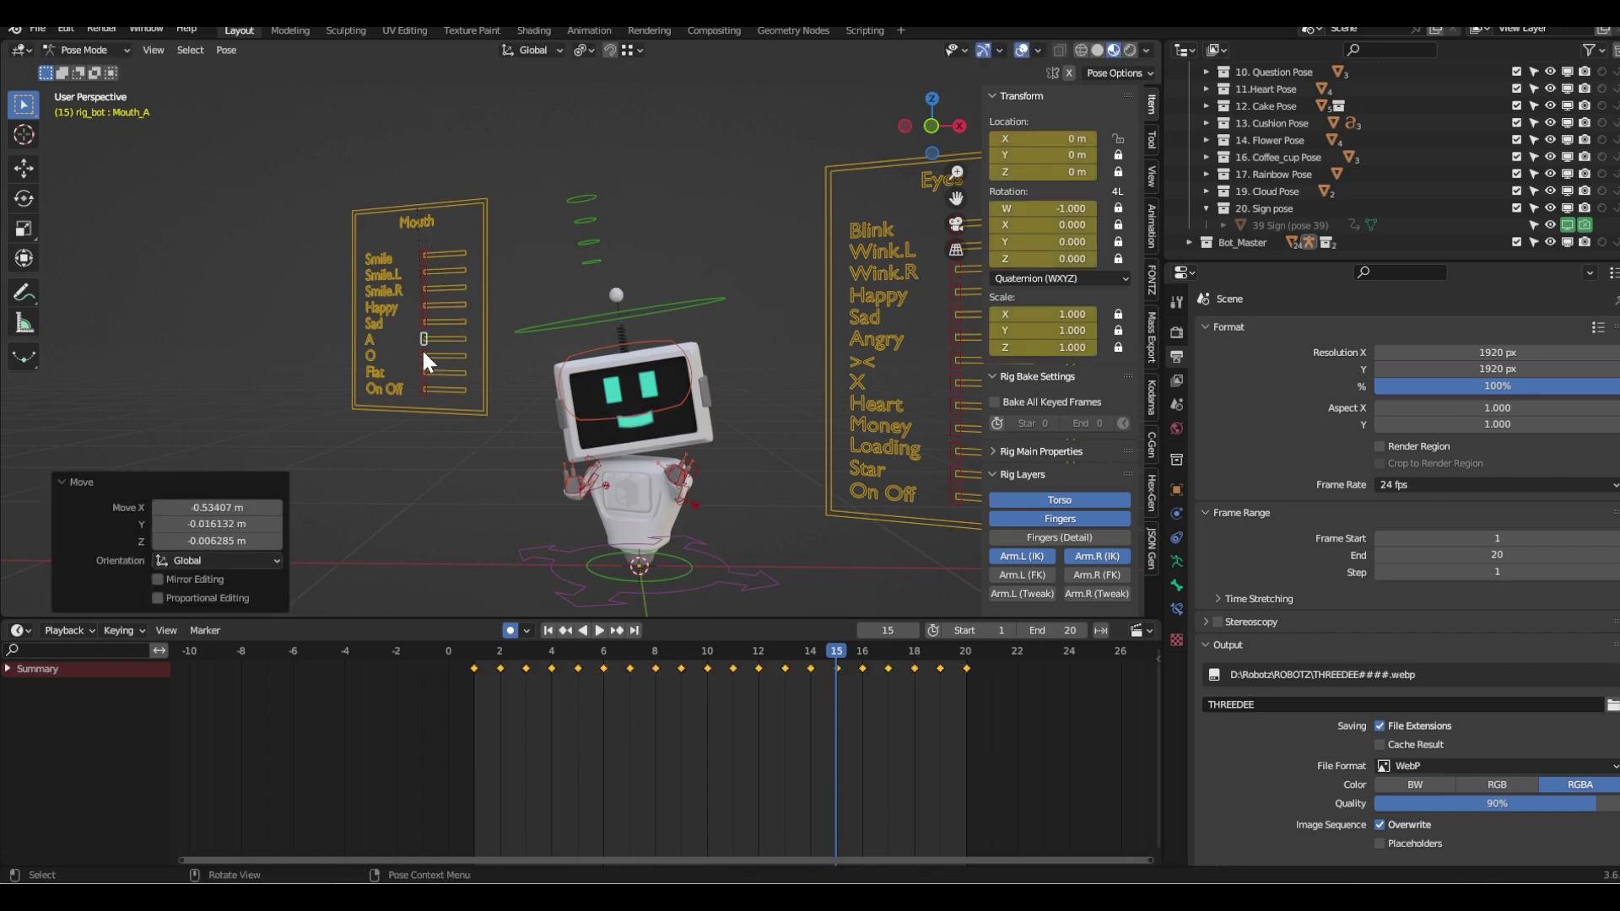
- Try the Happy mouth expression at full strength and return its slider to zero
click(424, 301)
key(g)
click(506, 295)
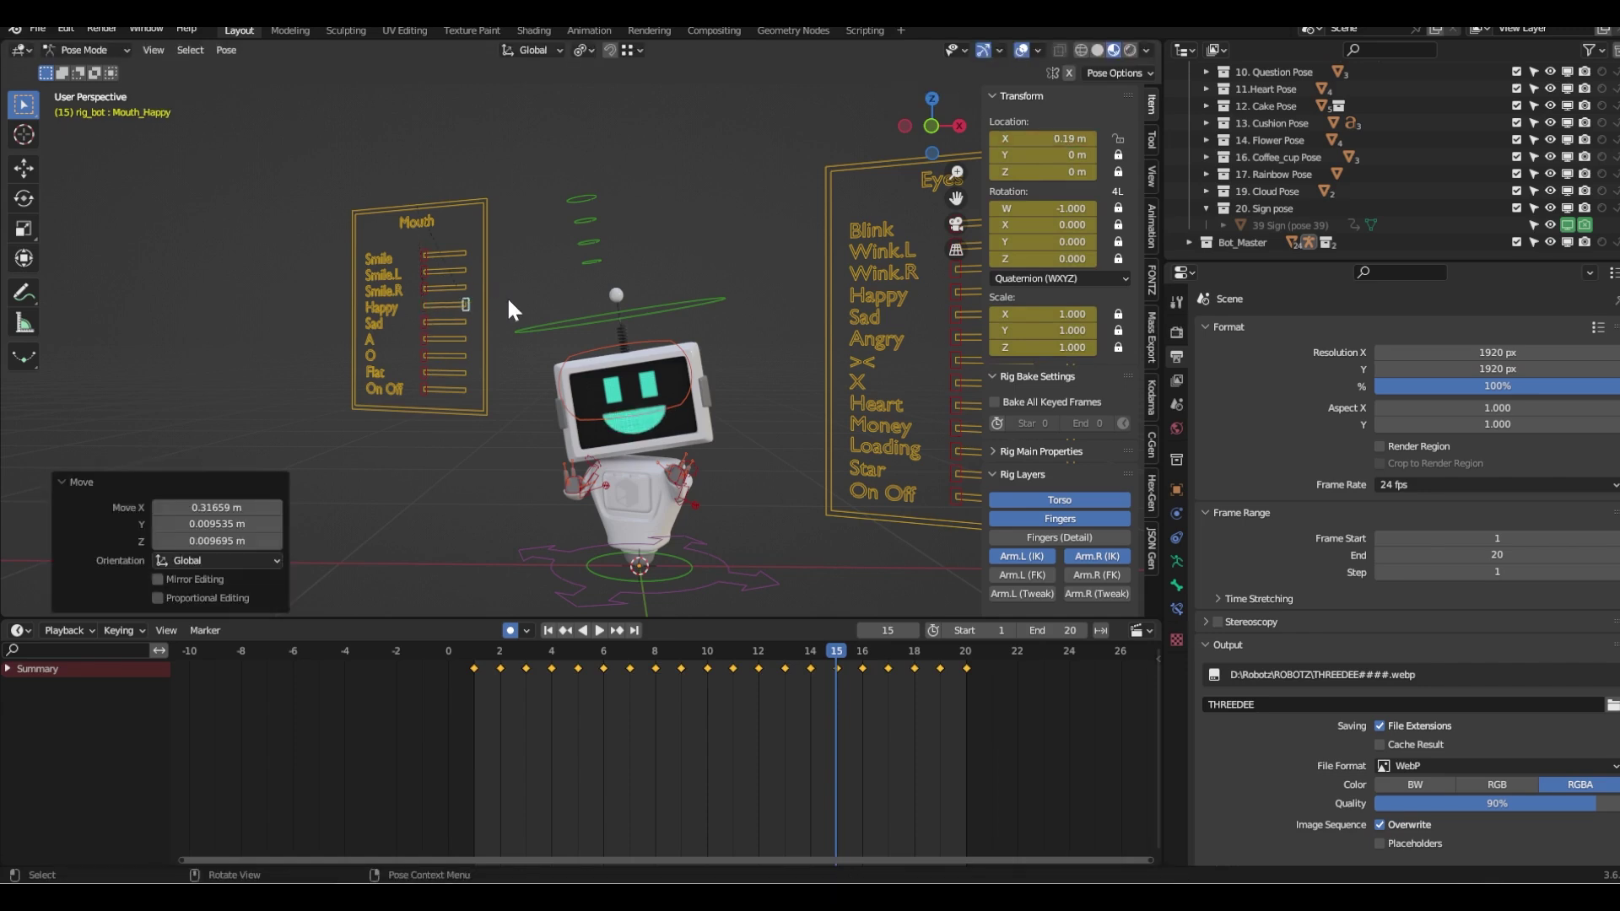
key(g)
click(397, 301)
- Give the robot a sad mouth by sliding the Sad control to its maximum at frame 15
click(422, 315)
key(g)
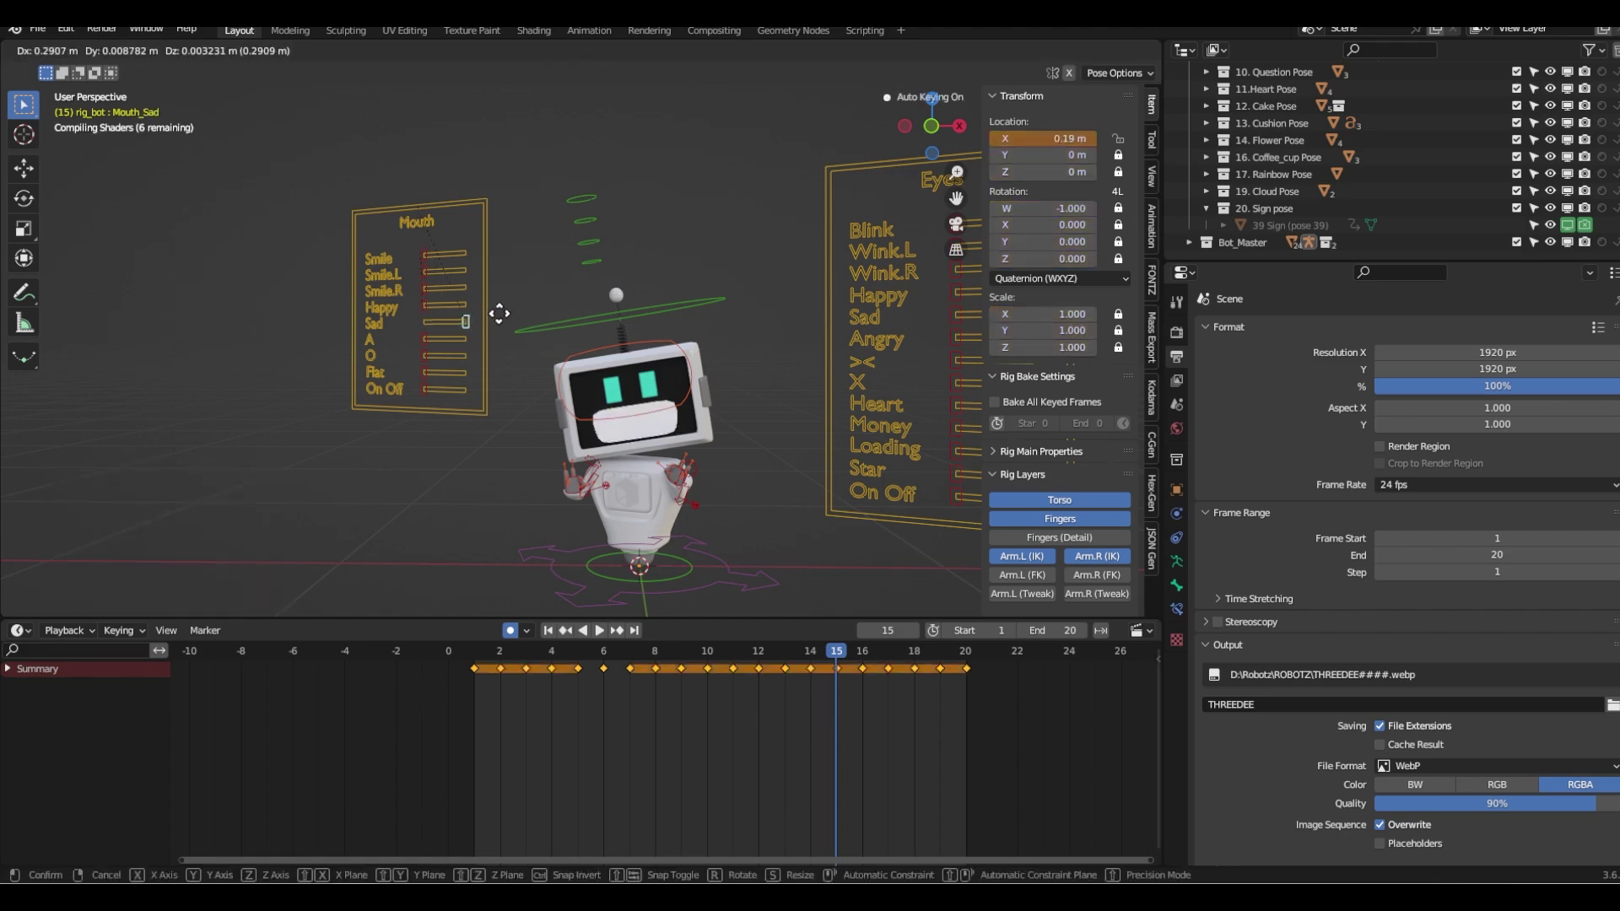
click(497, 311)
key(g)
click(270, 290)
key(g)
click(659, 455)
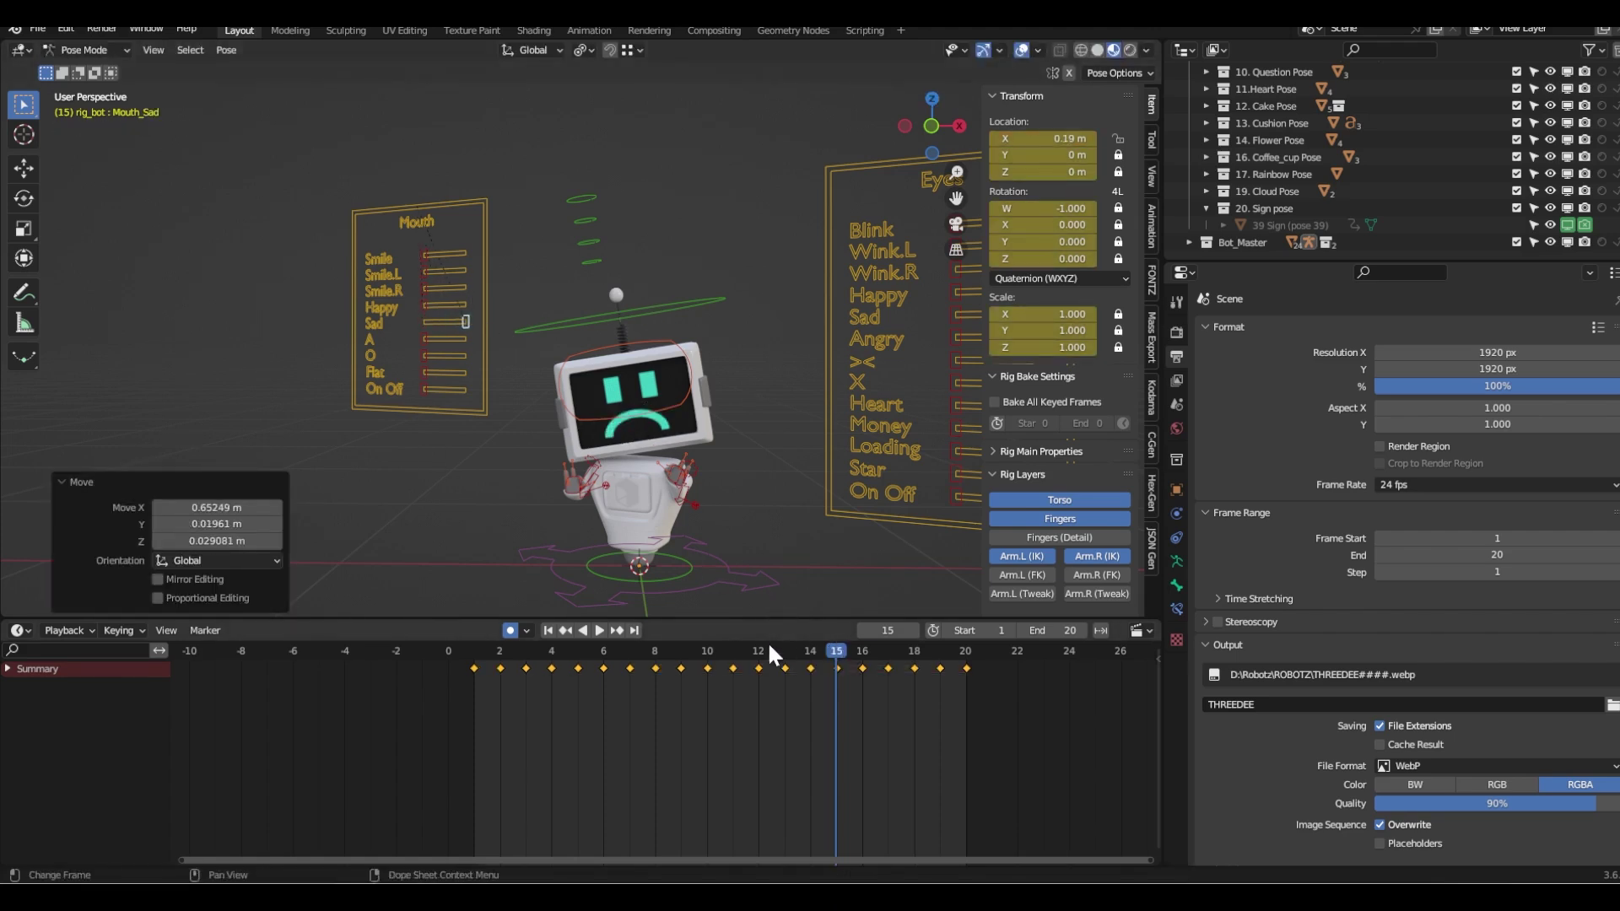
- Move the timeline through frame 12 to frame 9, and box-select all of the rig's controls
click(763, 641)
mouse_move(550, 327)
middle_down()
mouse_move(685, 429)
mouse_move(639, 247)
mouse_move(631, 353)
mouse_move(528, 308)
middle_up()
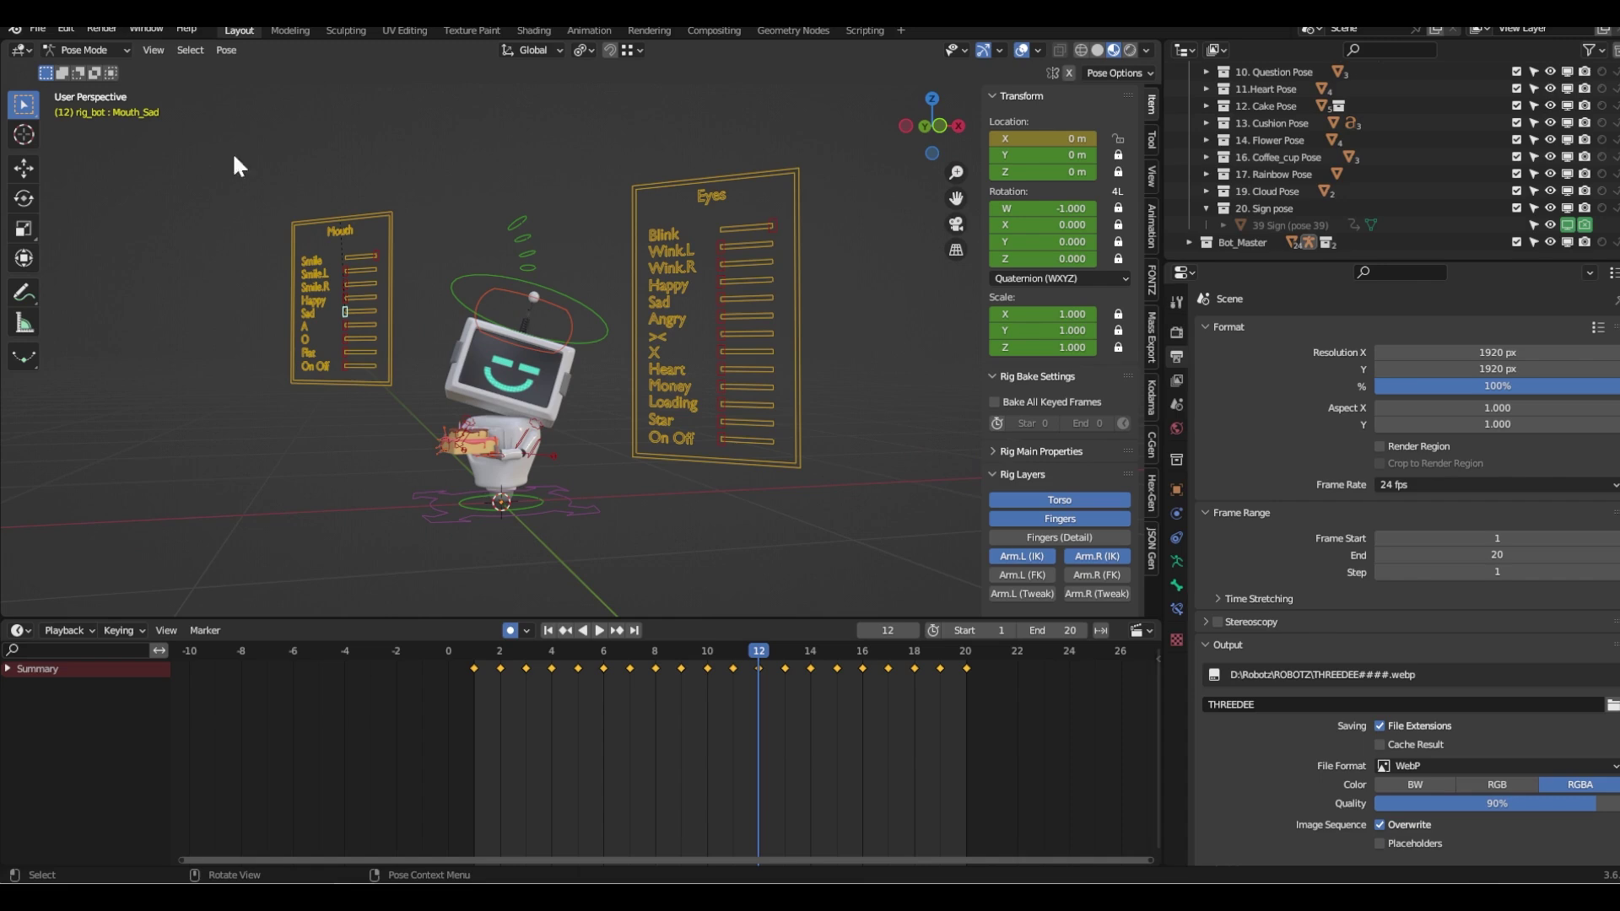
drag(201, 143, 893, 572)
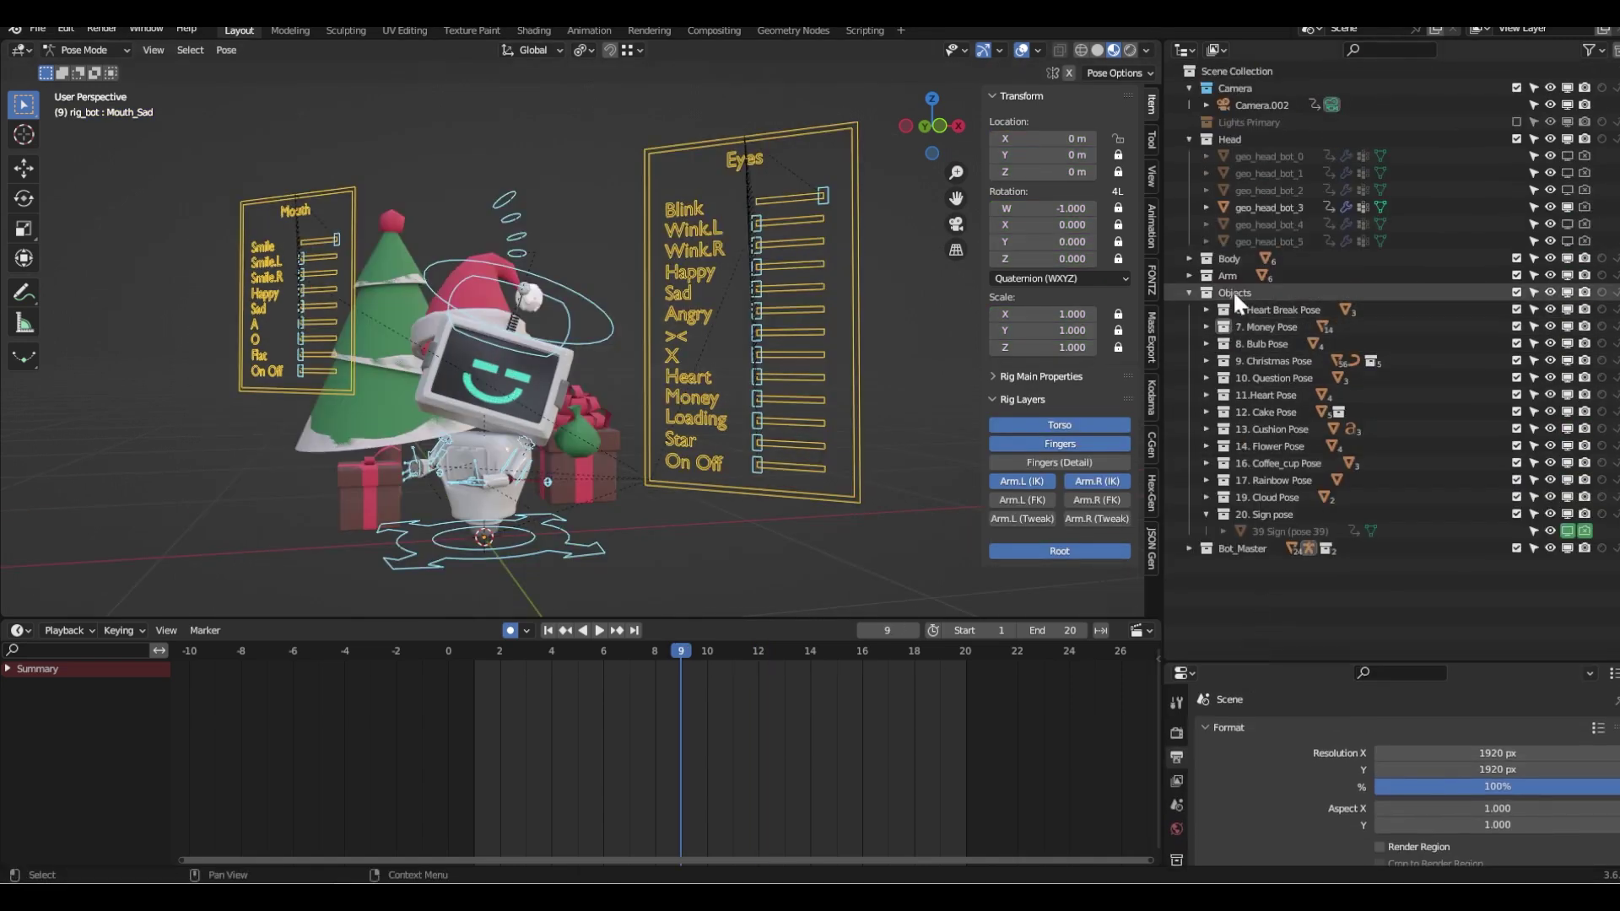
- Examine the options for inserting or clearing keyframes on the viewport visibility of the 39 Sign (pose 39) object
right_click(1567, 530)
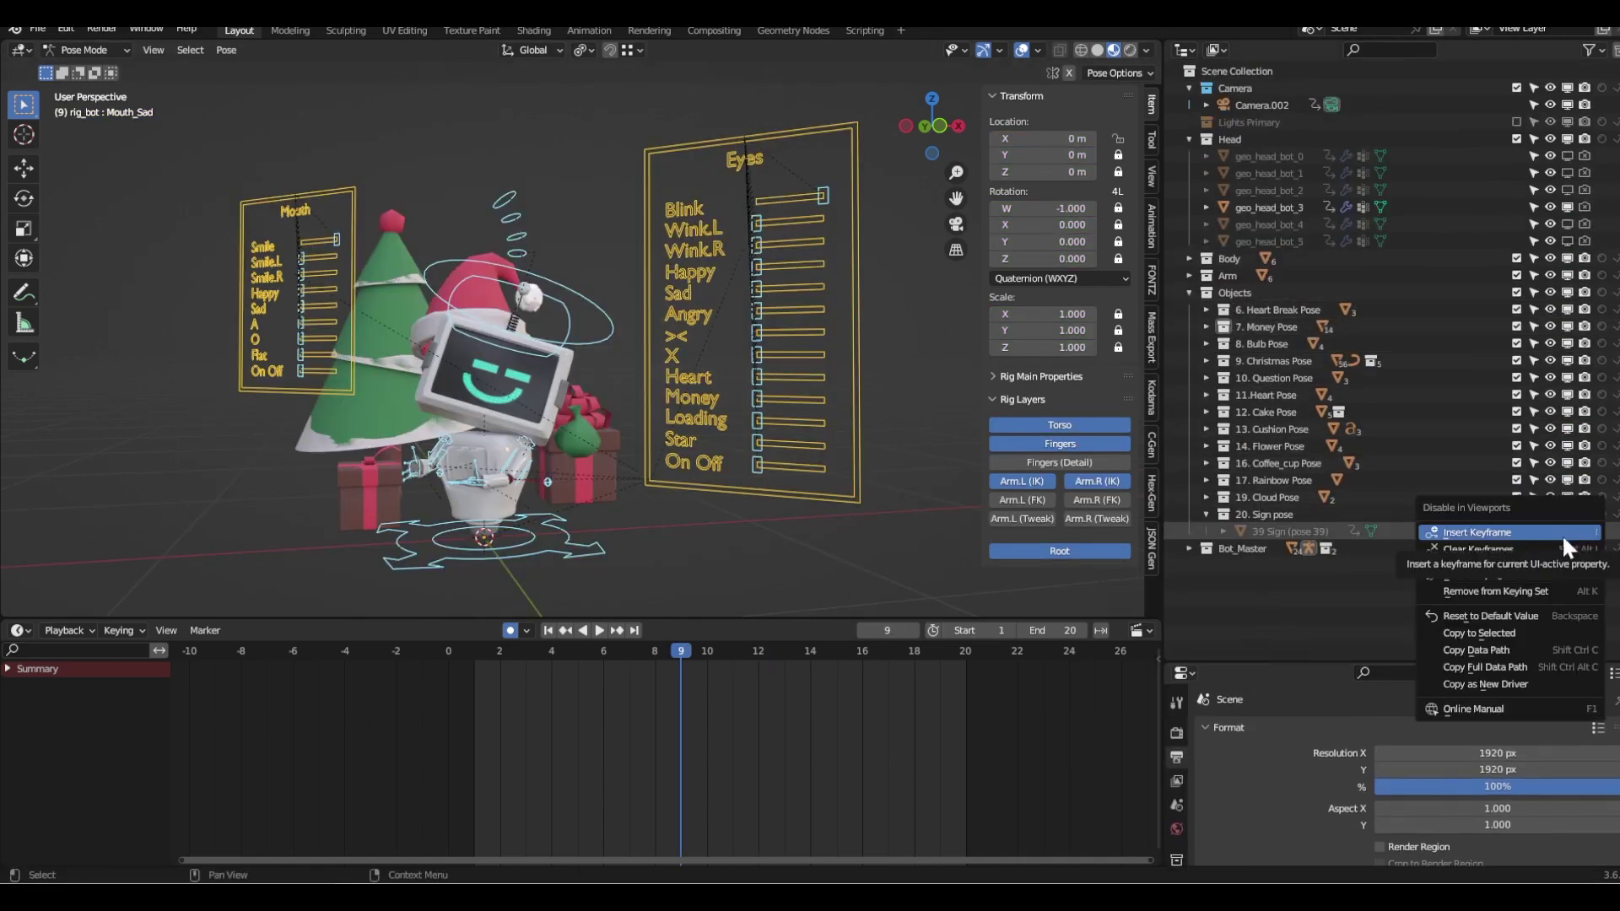
click(1272, 530)
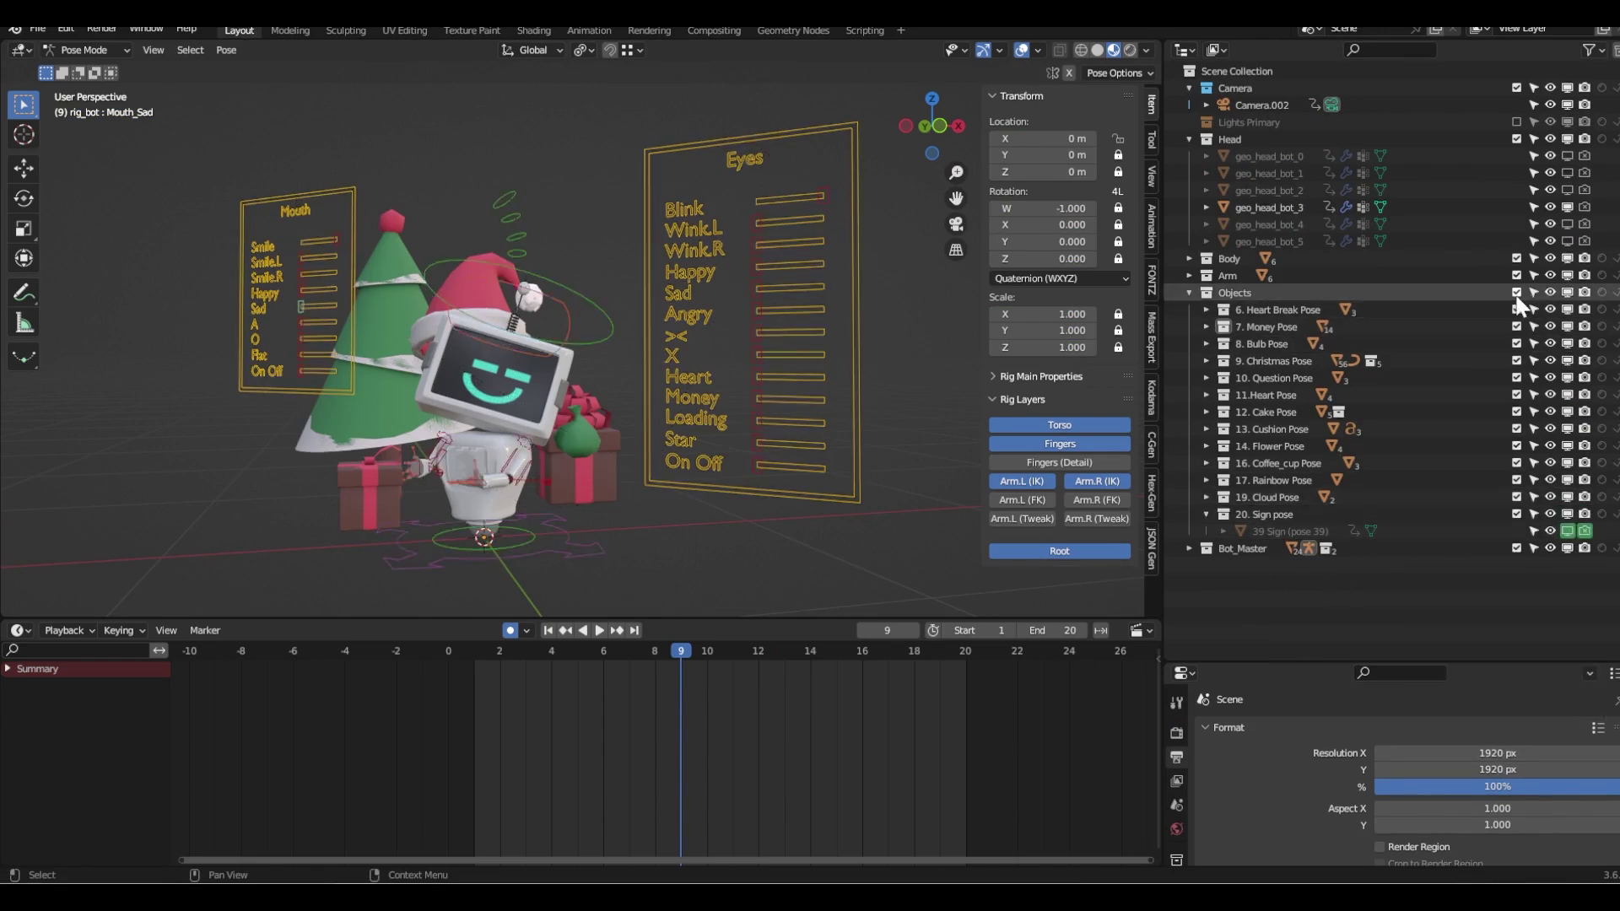
right_click(1571, 534)
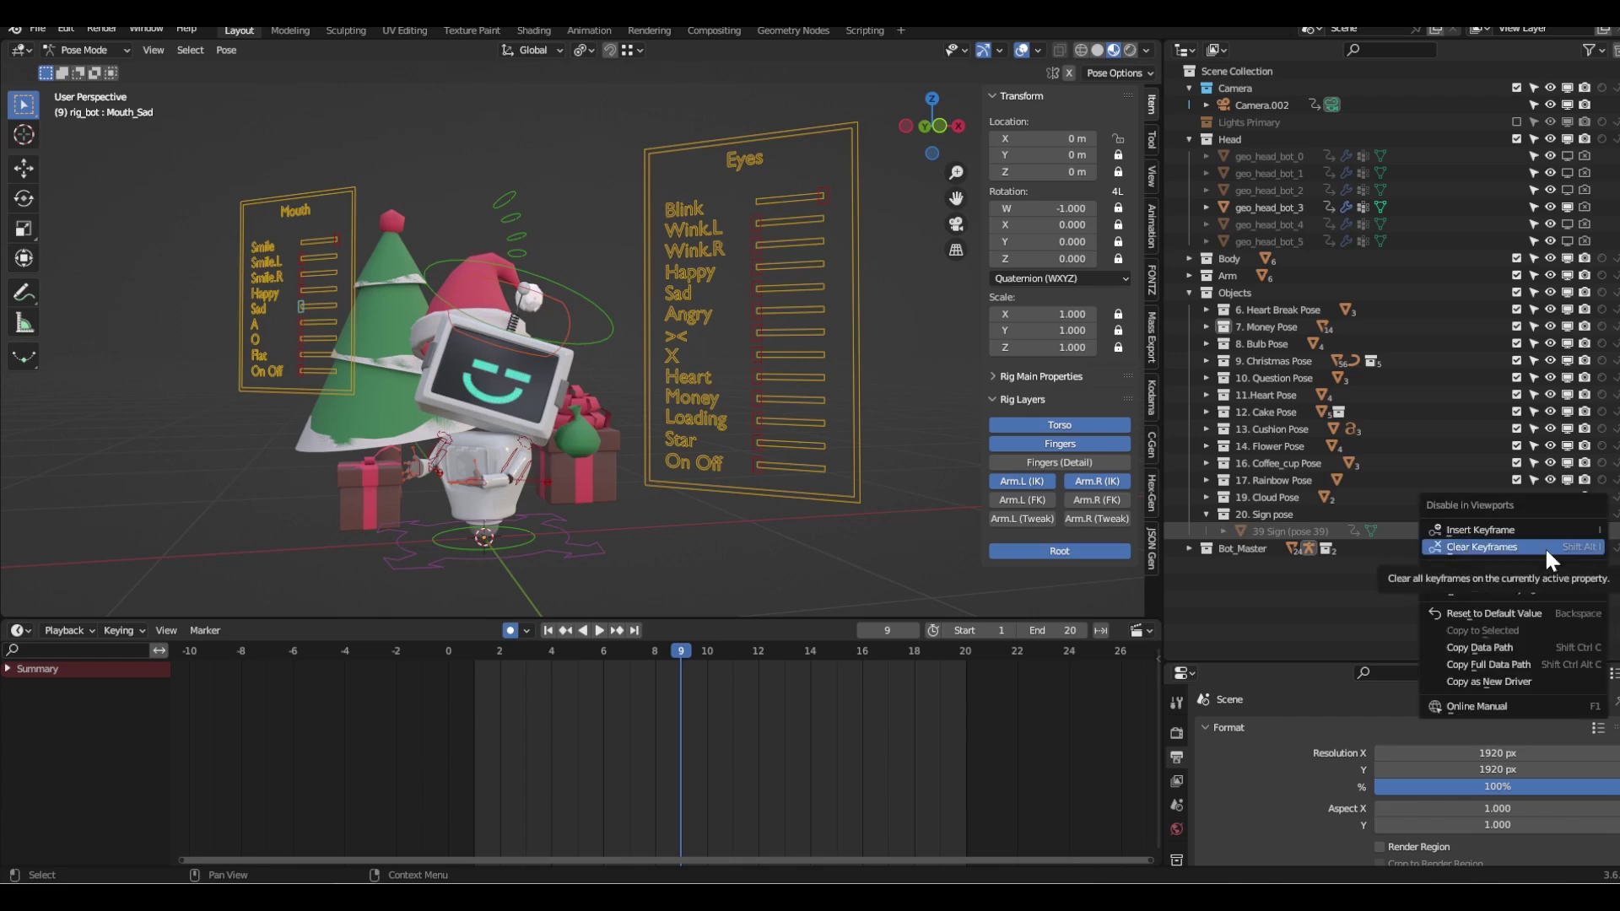
click(1546, 547)
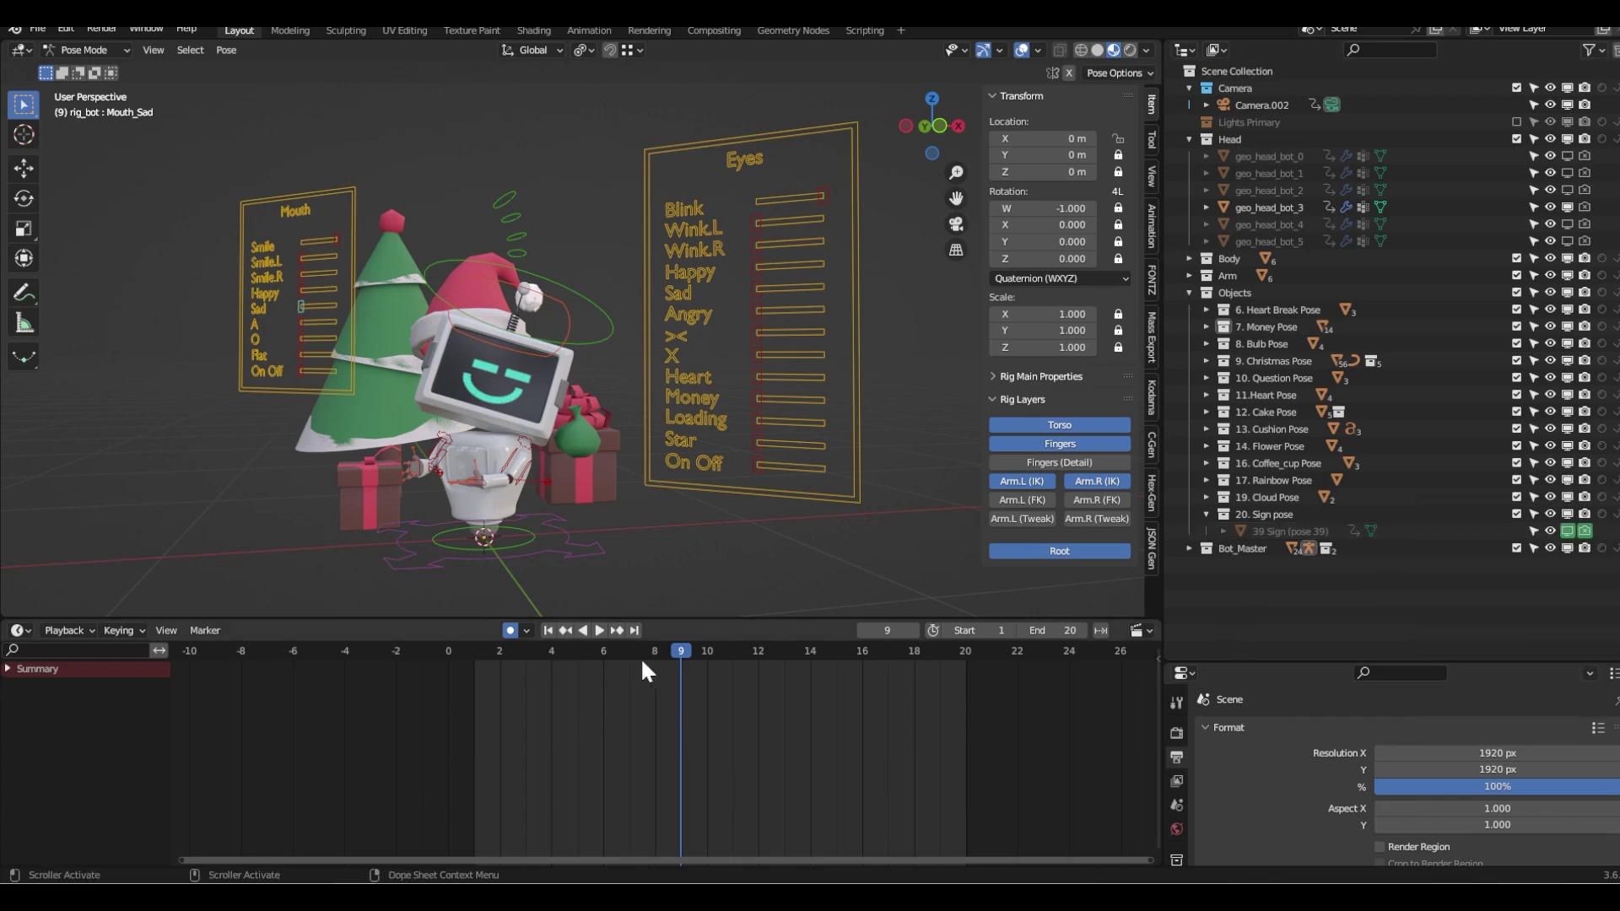
- Set the current frame to 8 and box-select all of the robot rig's controls
drag(645, 660, 745, 659)
middle_drag(609, 417, 658, 418)
drag(727, 677, 655, 648)
drag(372, 167, 661, 608)
- Open the animation Pose Library and widen the sidebar to show the poses in three columns
click(1156, 215)
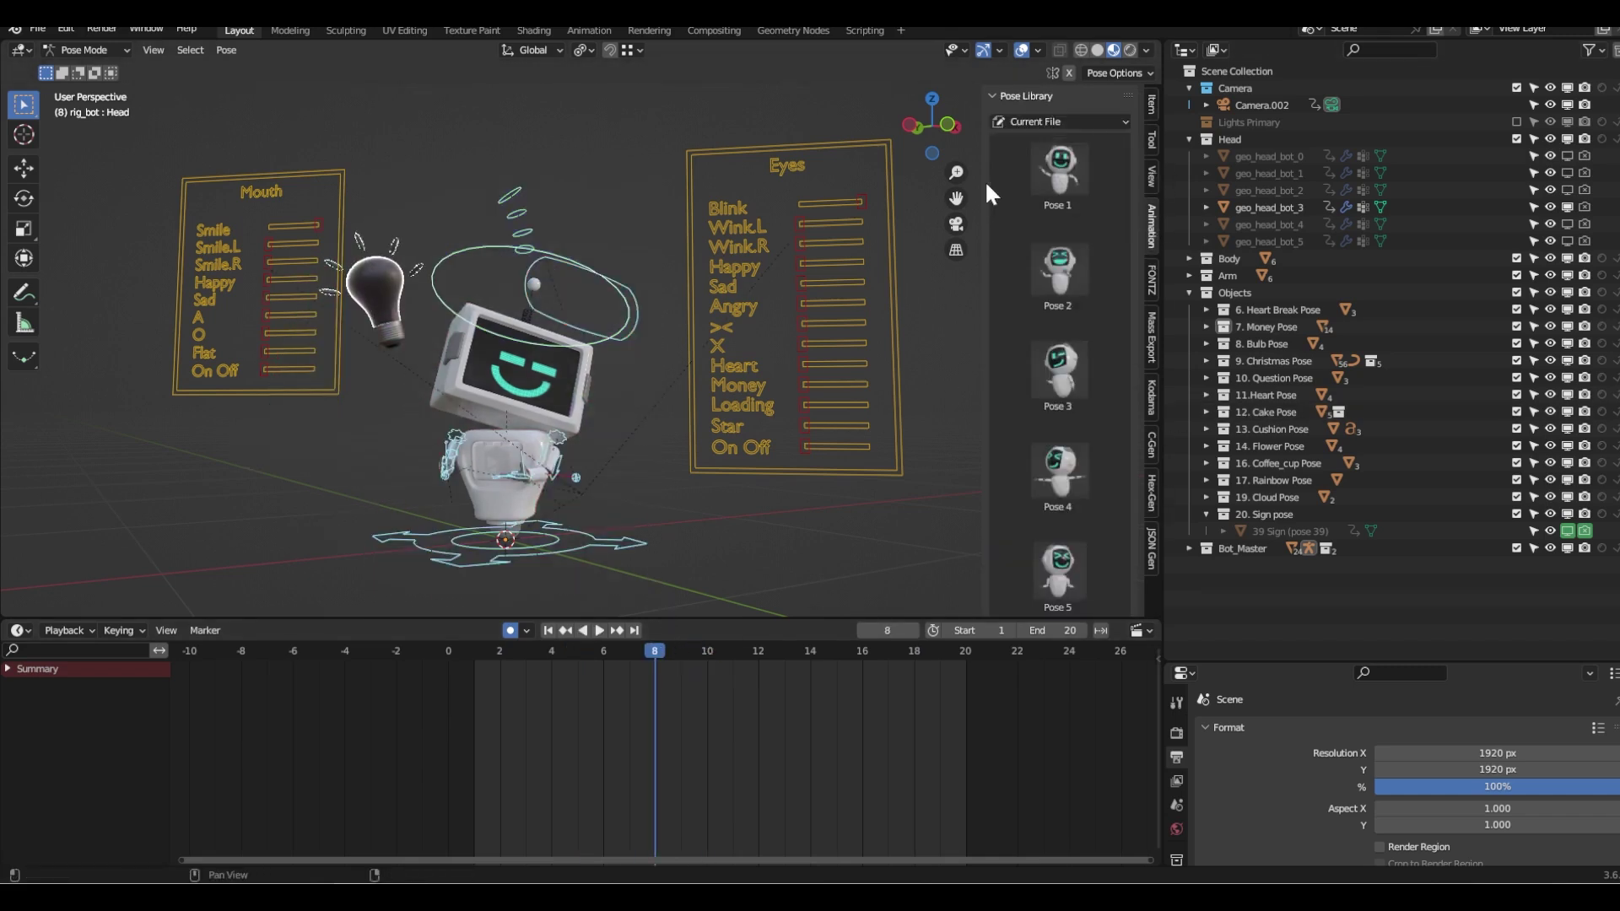
drag(980, 178, 810, 177)
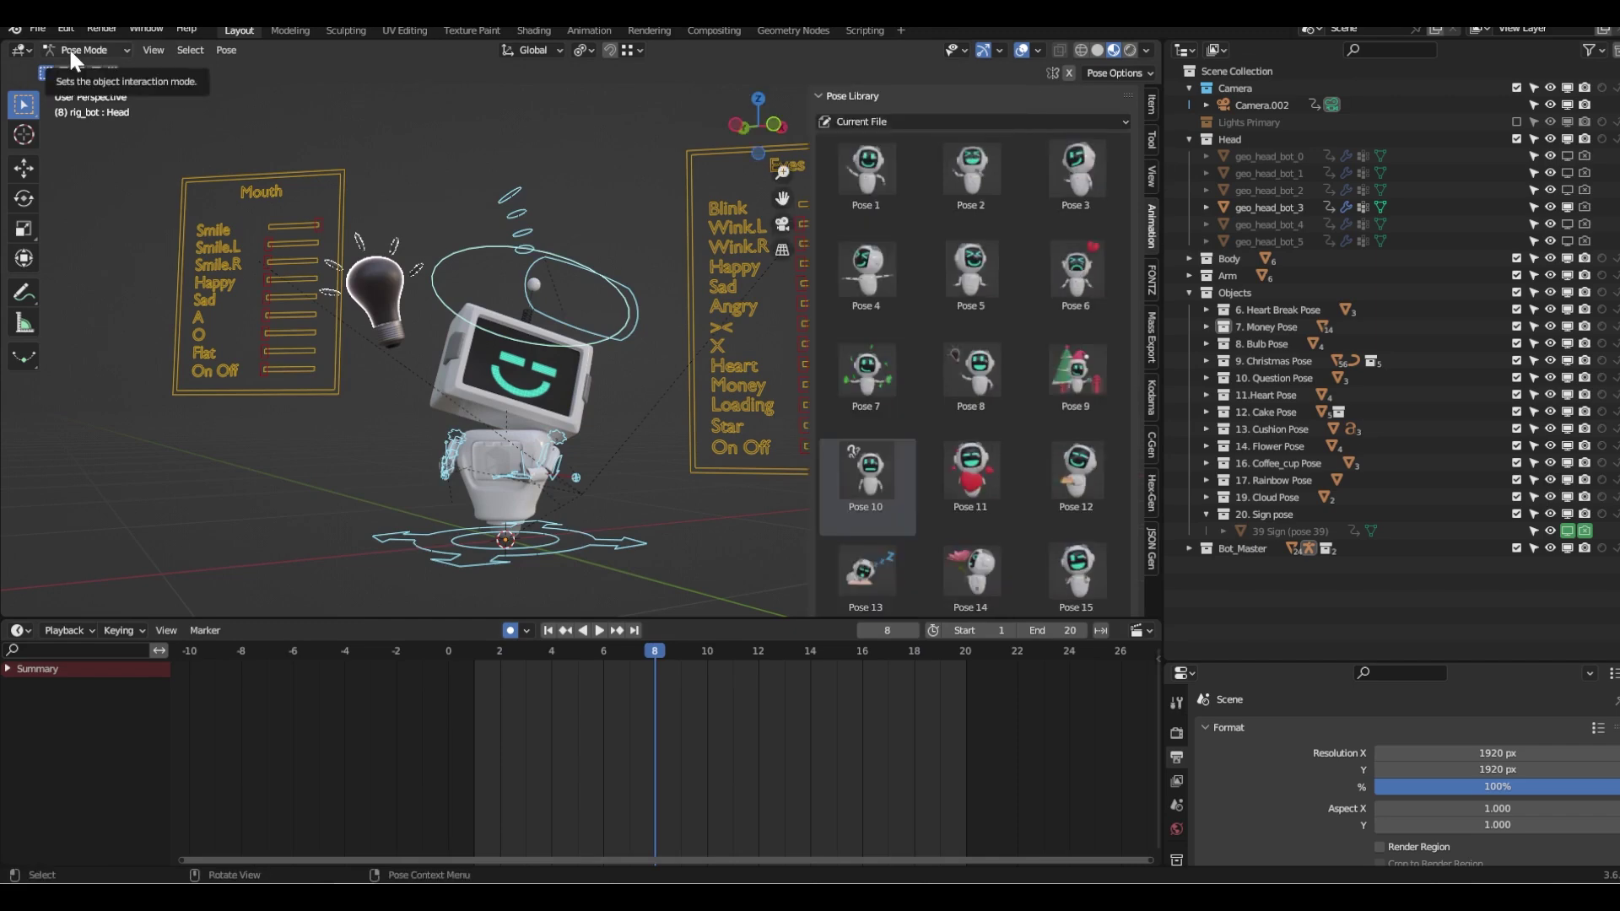
scroll(943, 336, down, 5)
scroll(943, 336, down, 2)
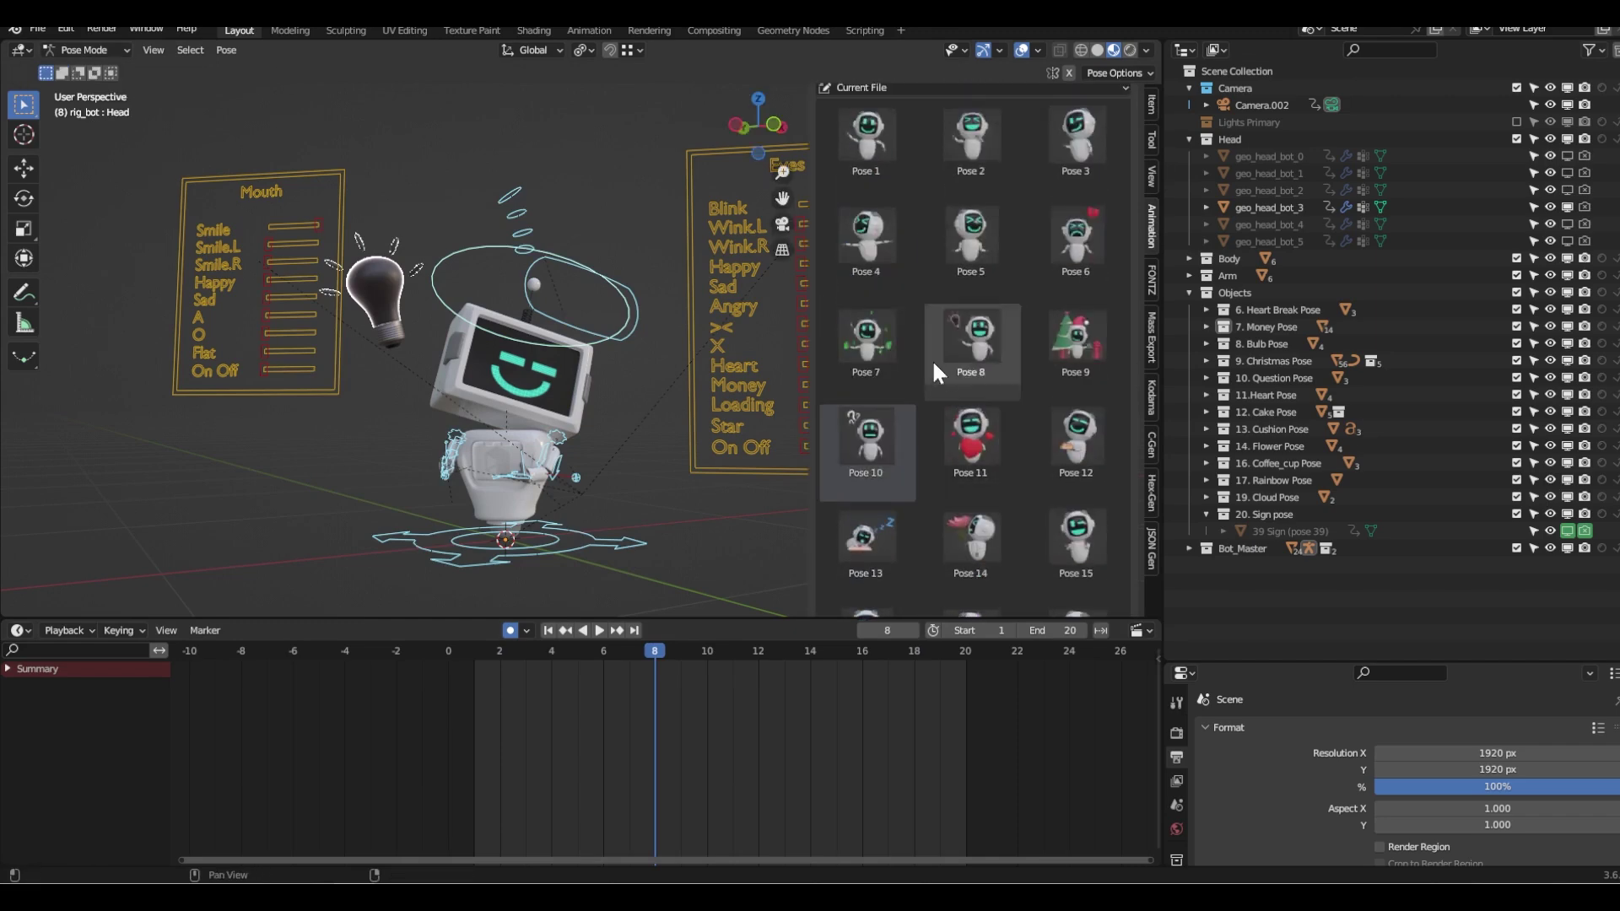
- Apply Pose 8 to the selected rig, try Pose 2, and reapply Pose 8 at frame 8
click(924, 361)
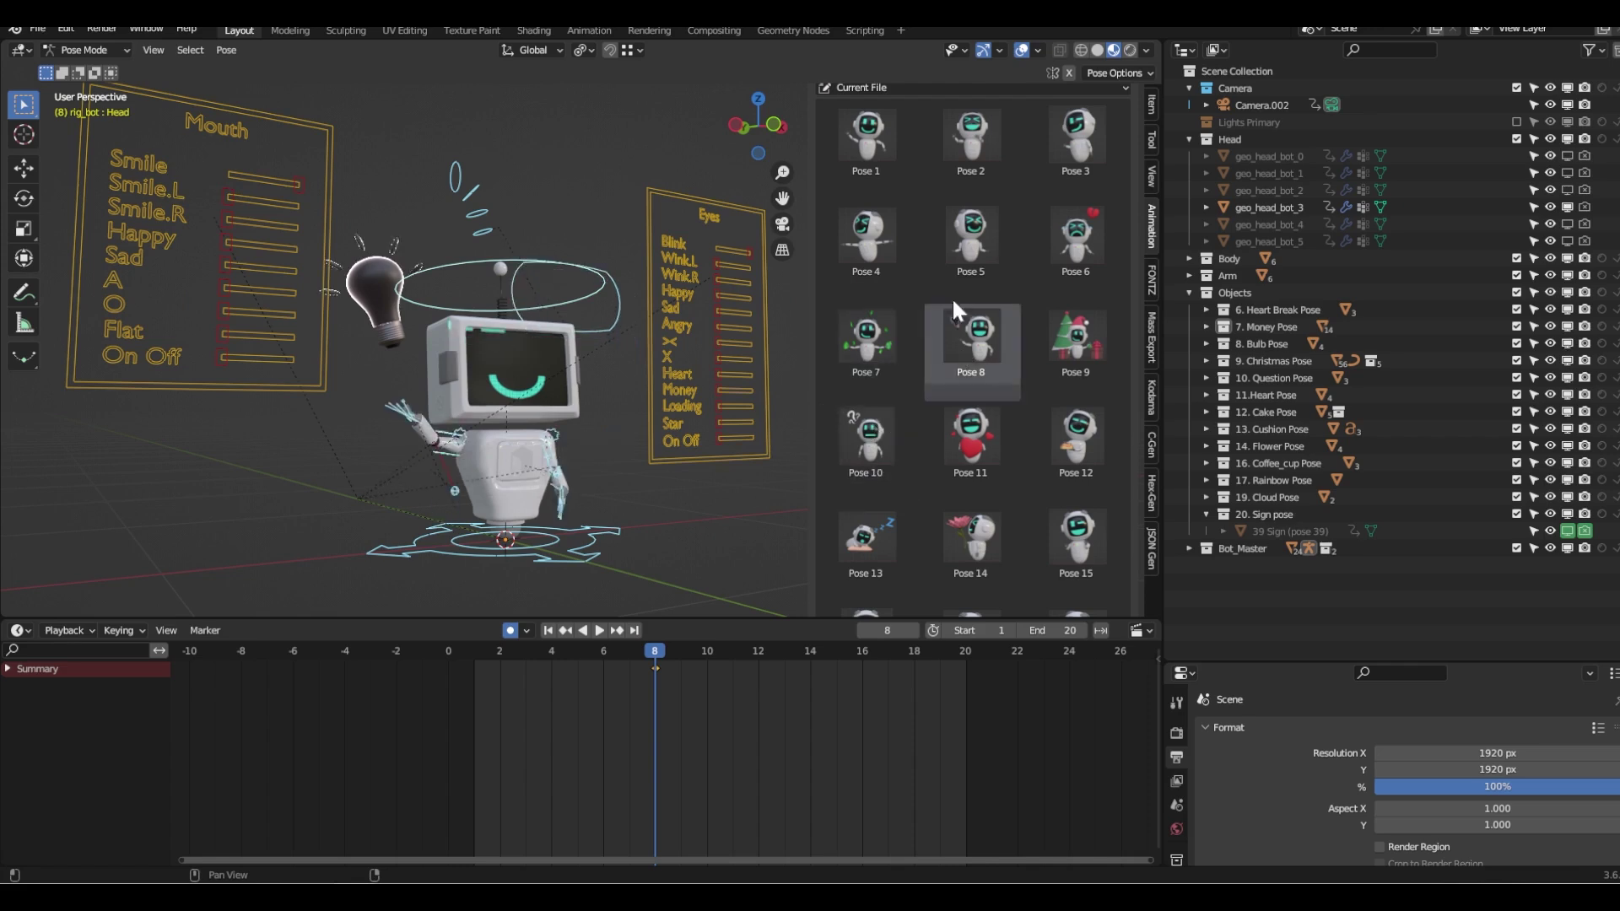
click(970, 143)
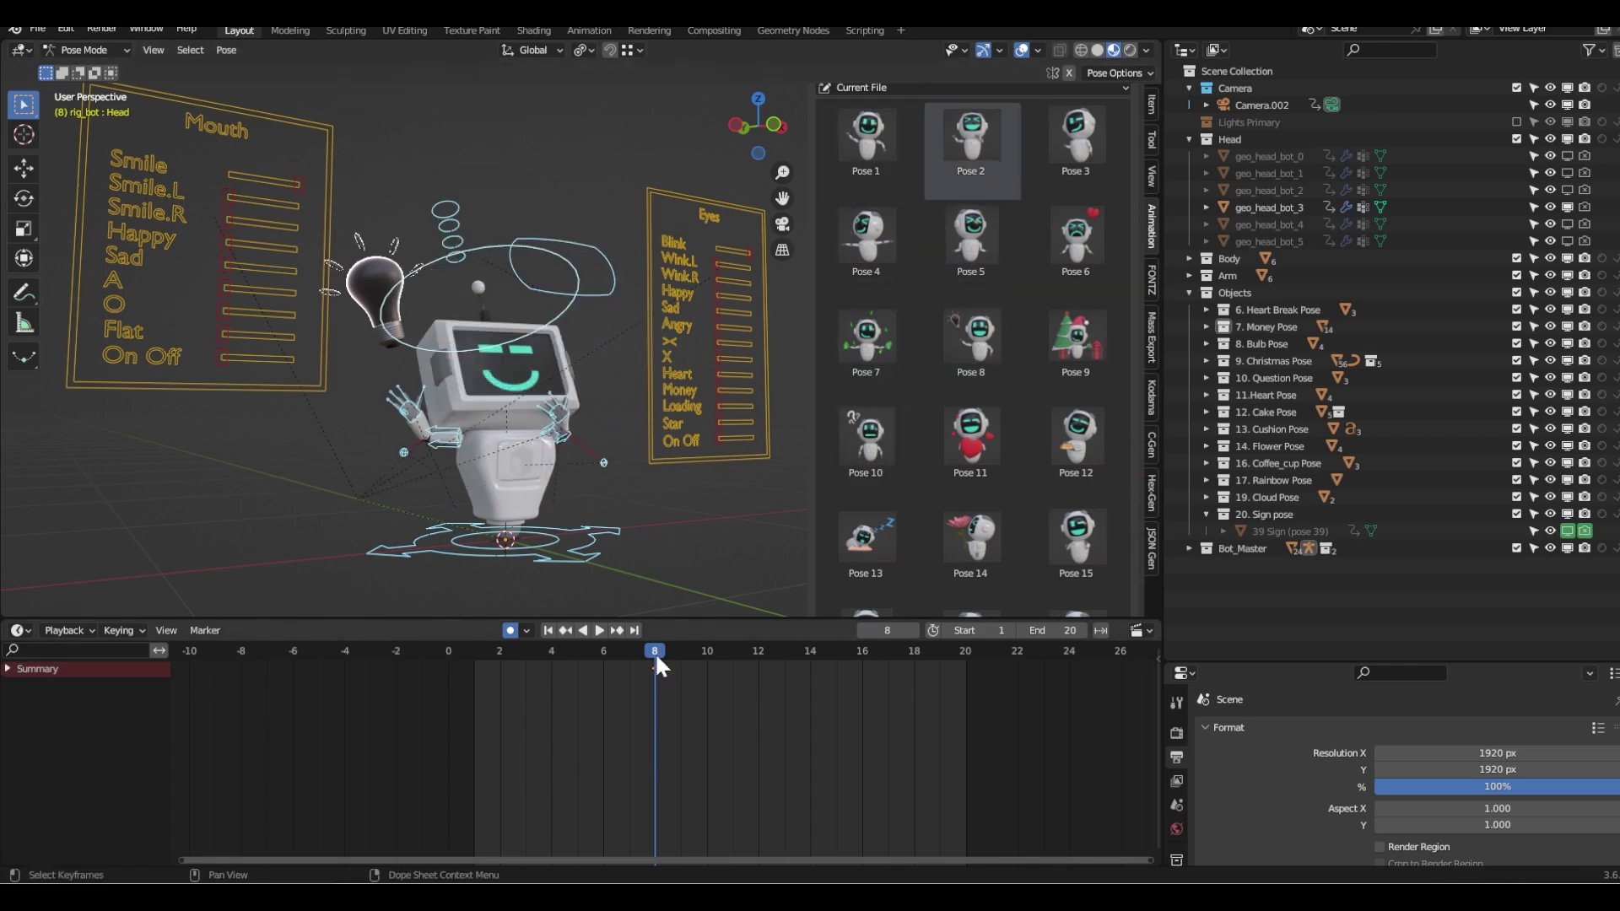
click(960, 341)
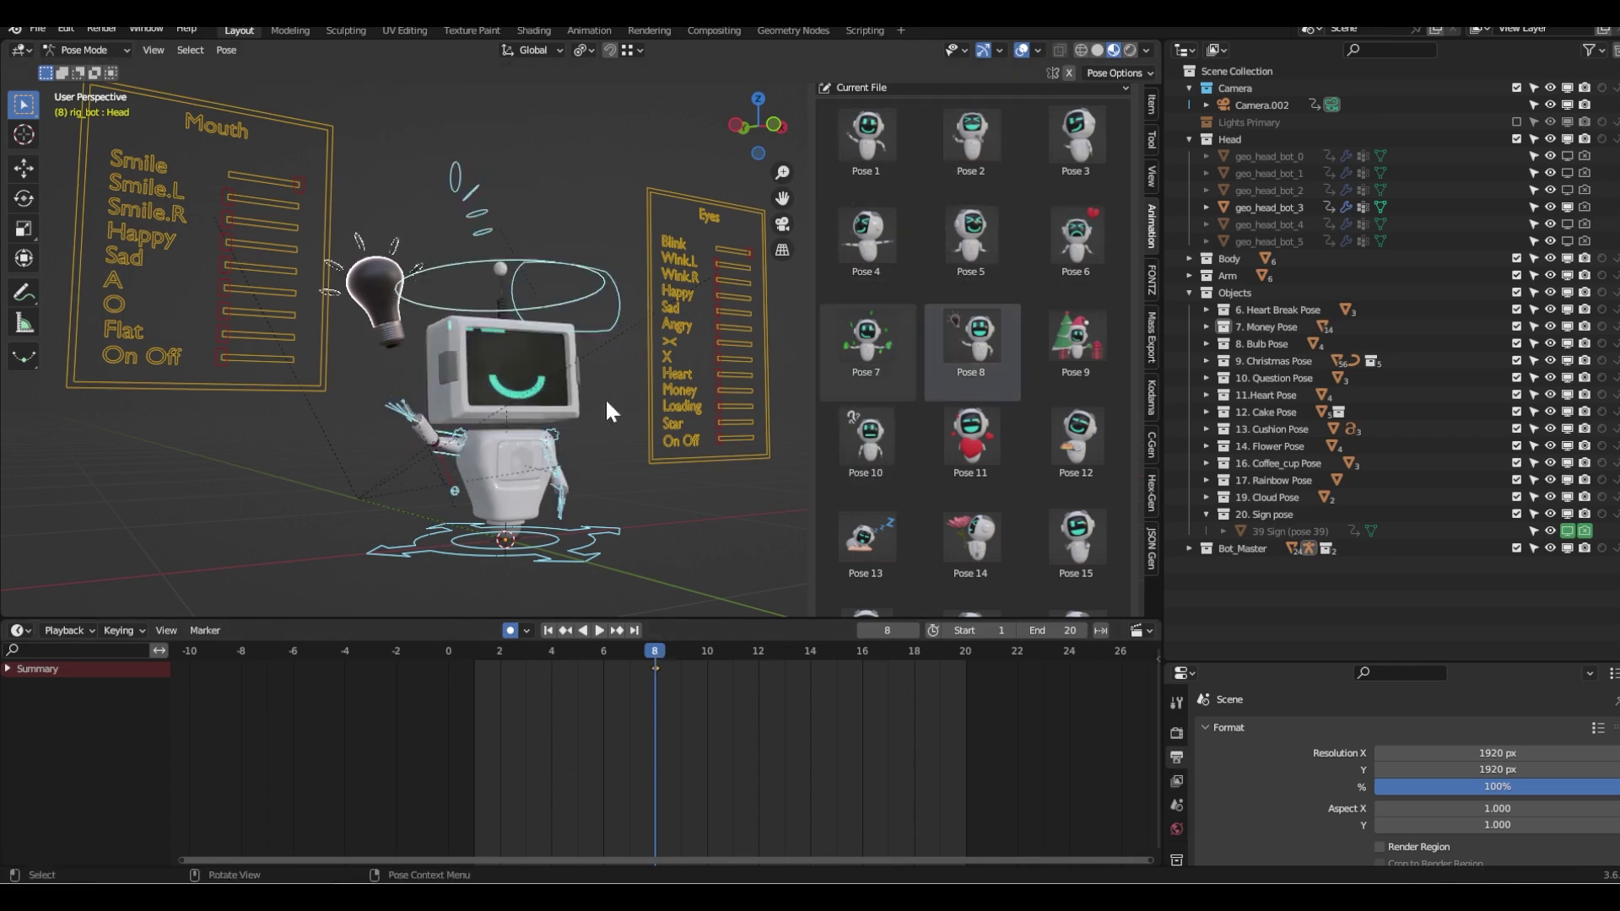
- Move the Eye_Master control by about 0.04 m in X and -0.035 m in Z to shift the eyes on the face
middle_drag(574, 413, 528, 413)
scroll(518, 354, up, 1)
click(516, 327)
key(g)
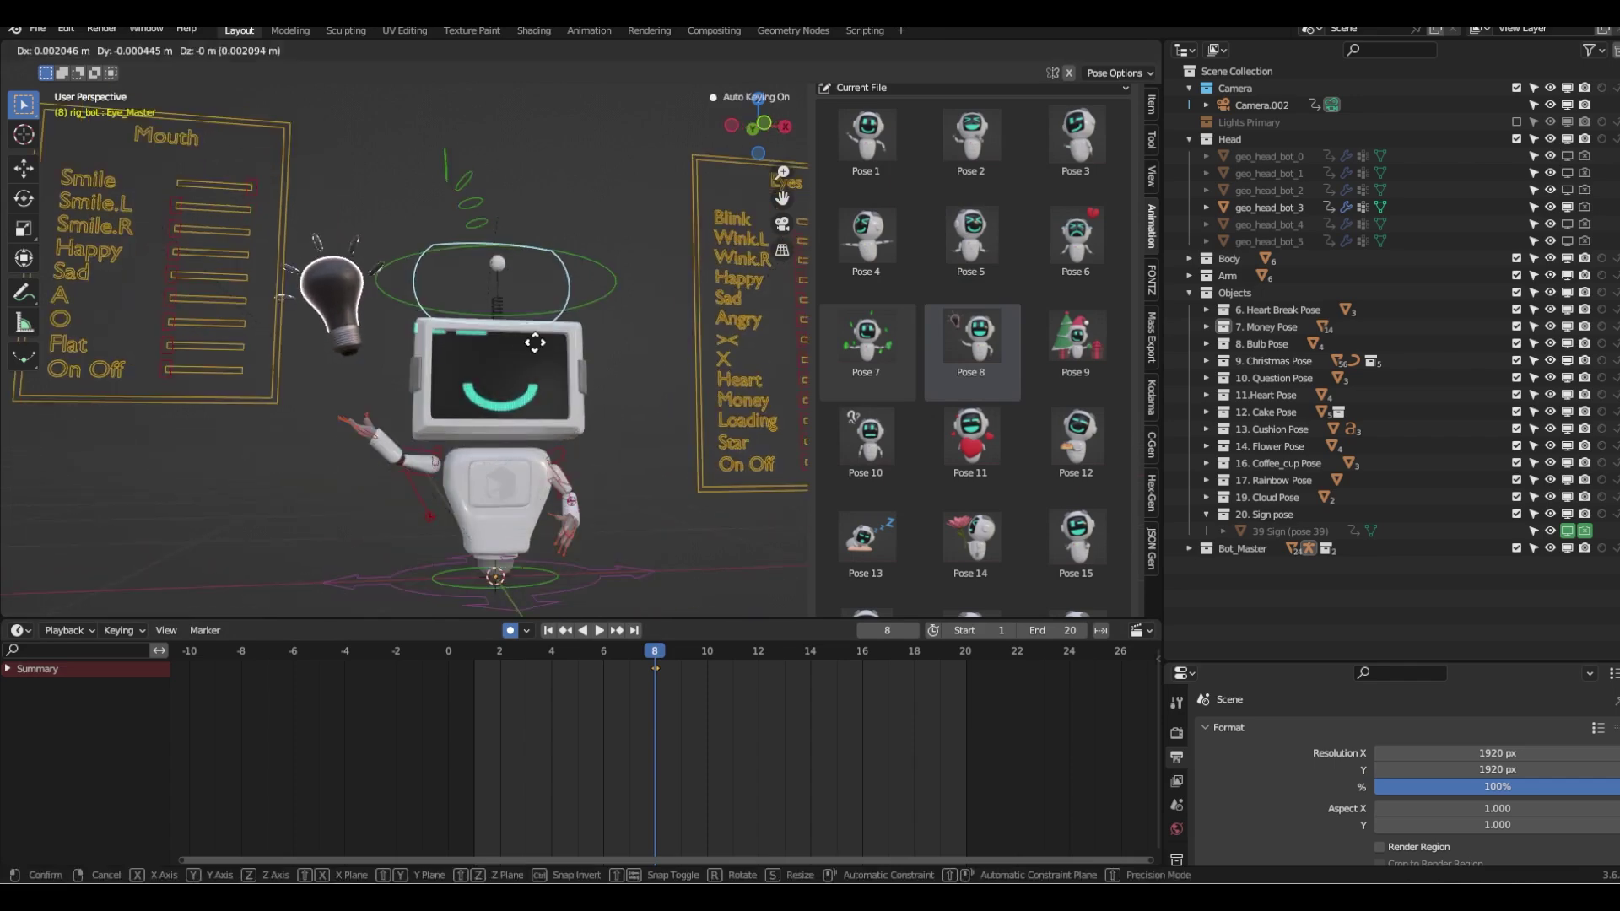
click(535, 344)
scroll(668, 336, down, 1)
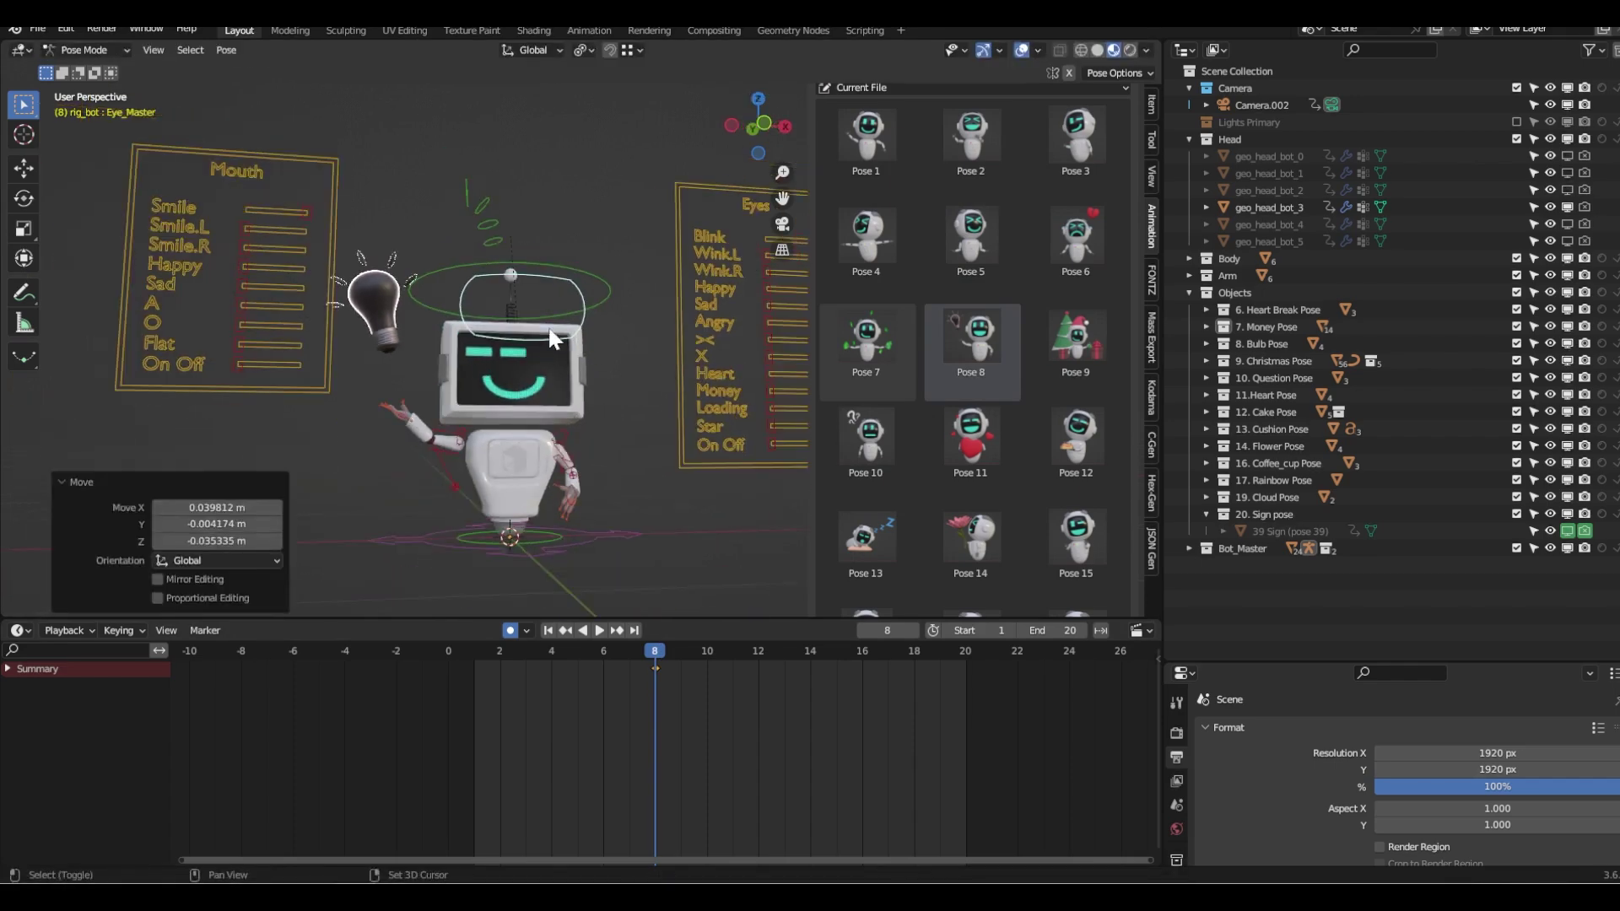
- Select the Mouth_Smile slider control on the Mouth panel and look over the head's controls
click(306, 213)
scroll(447, 228, up, 1)
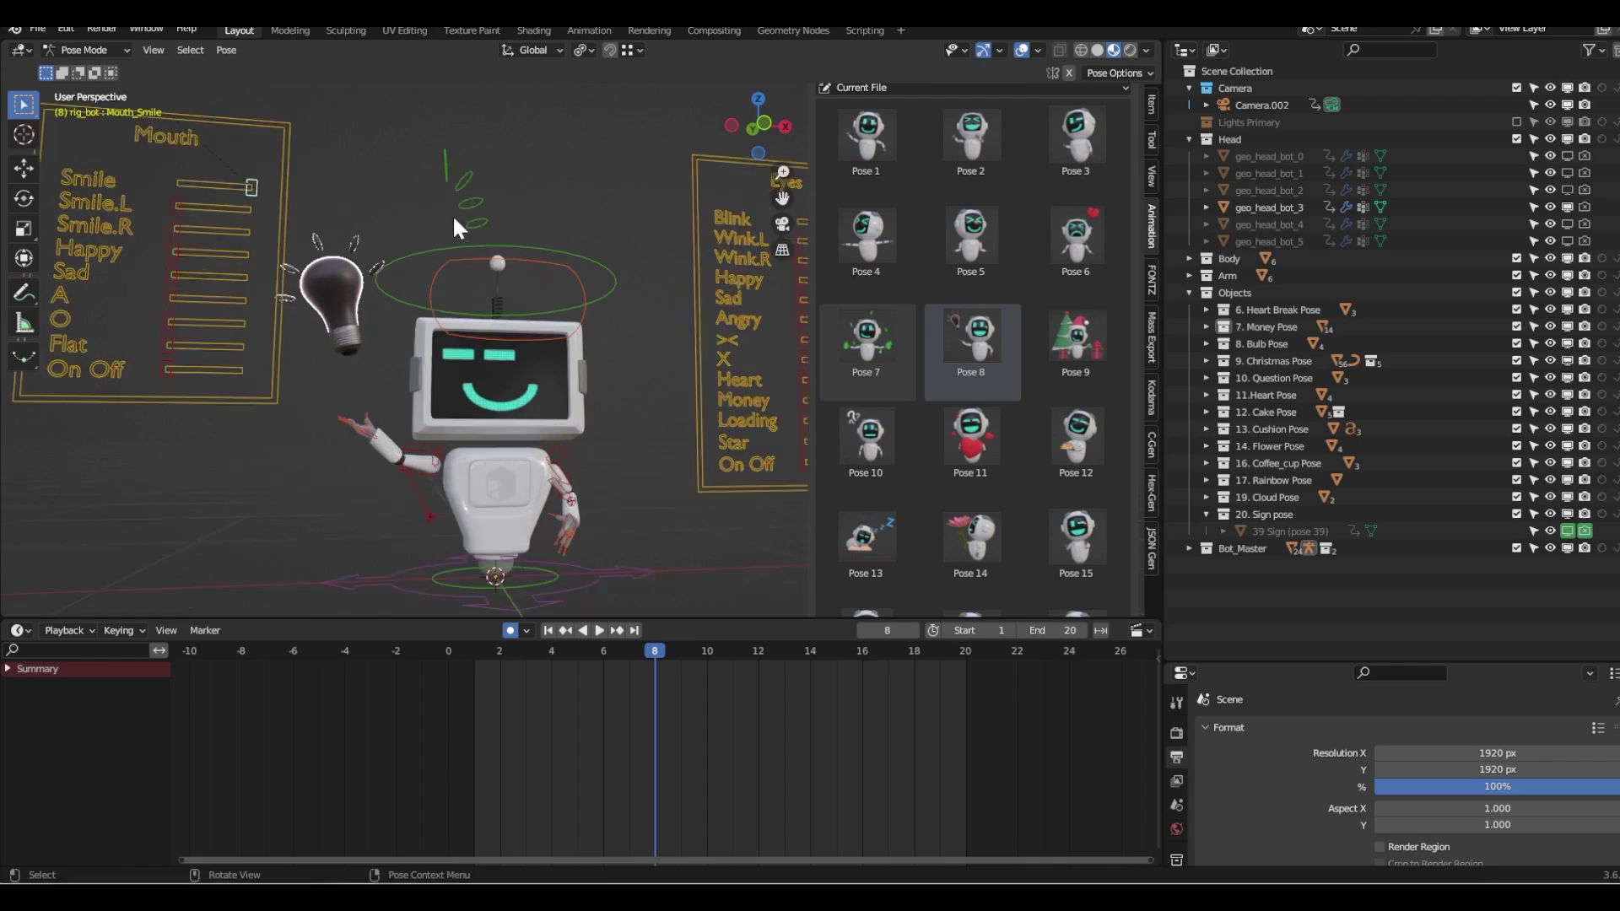
click(454, 266)
click(453, 272)
drag(452, 265, 459, 277)
drag(262, 190, 312, 207)
drag(441, 257, 441, 257)
- Try moving the Head control, rotate it by about 1° and scale it uniformly by 1.075
click(450, 251)
key(g)
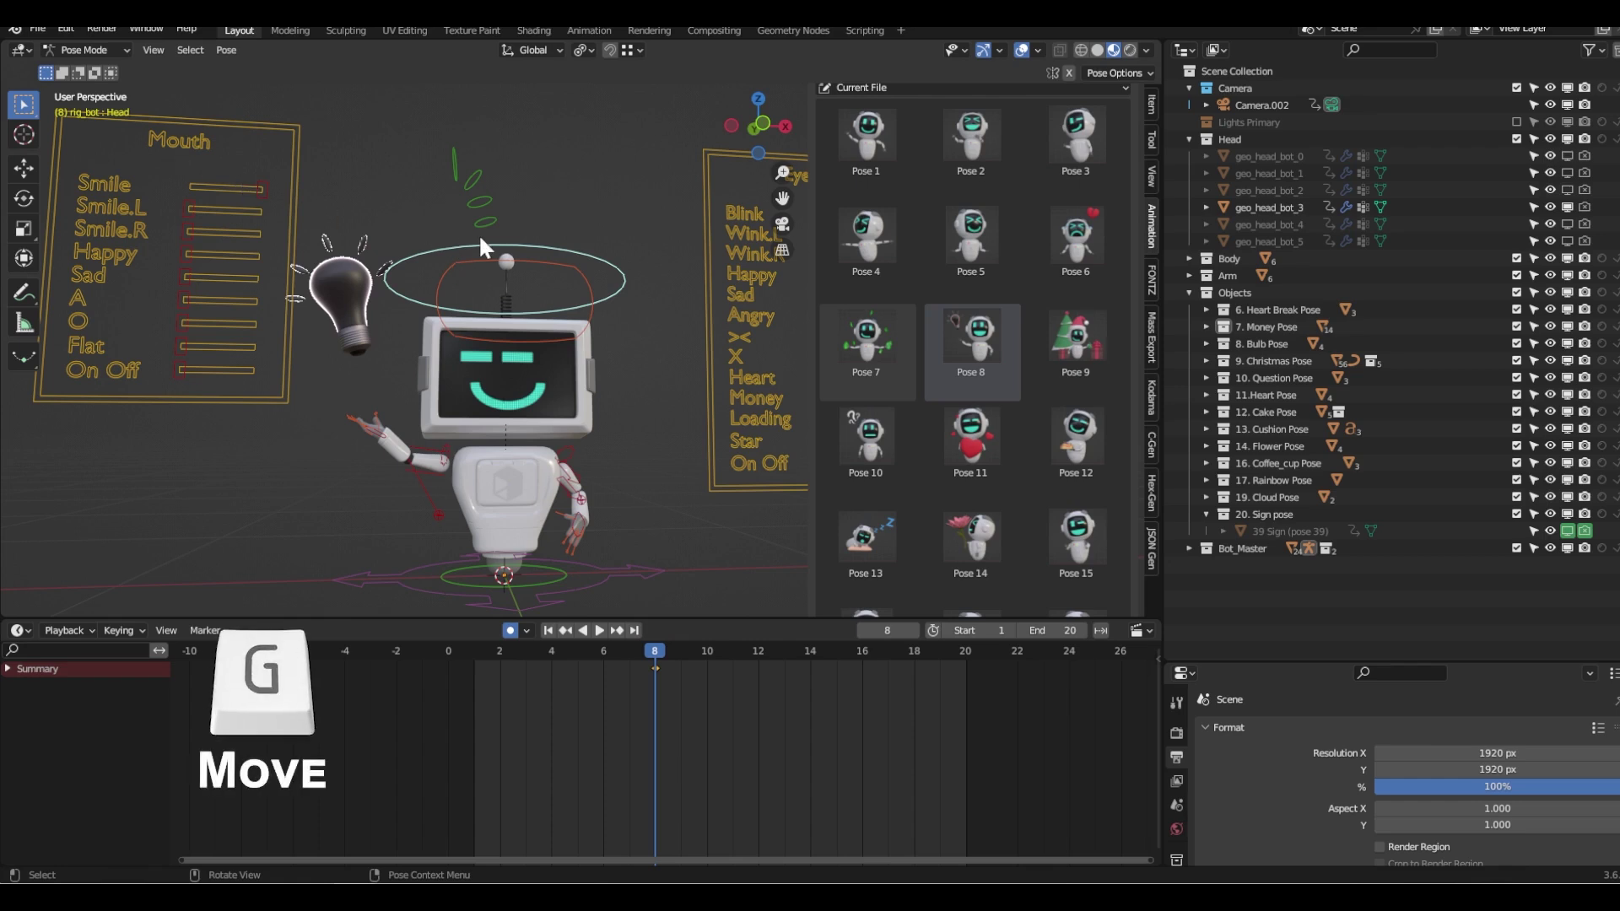
key(g)
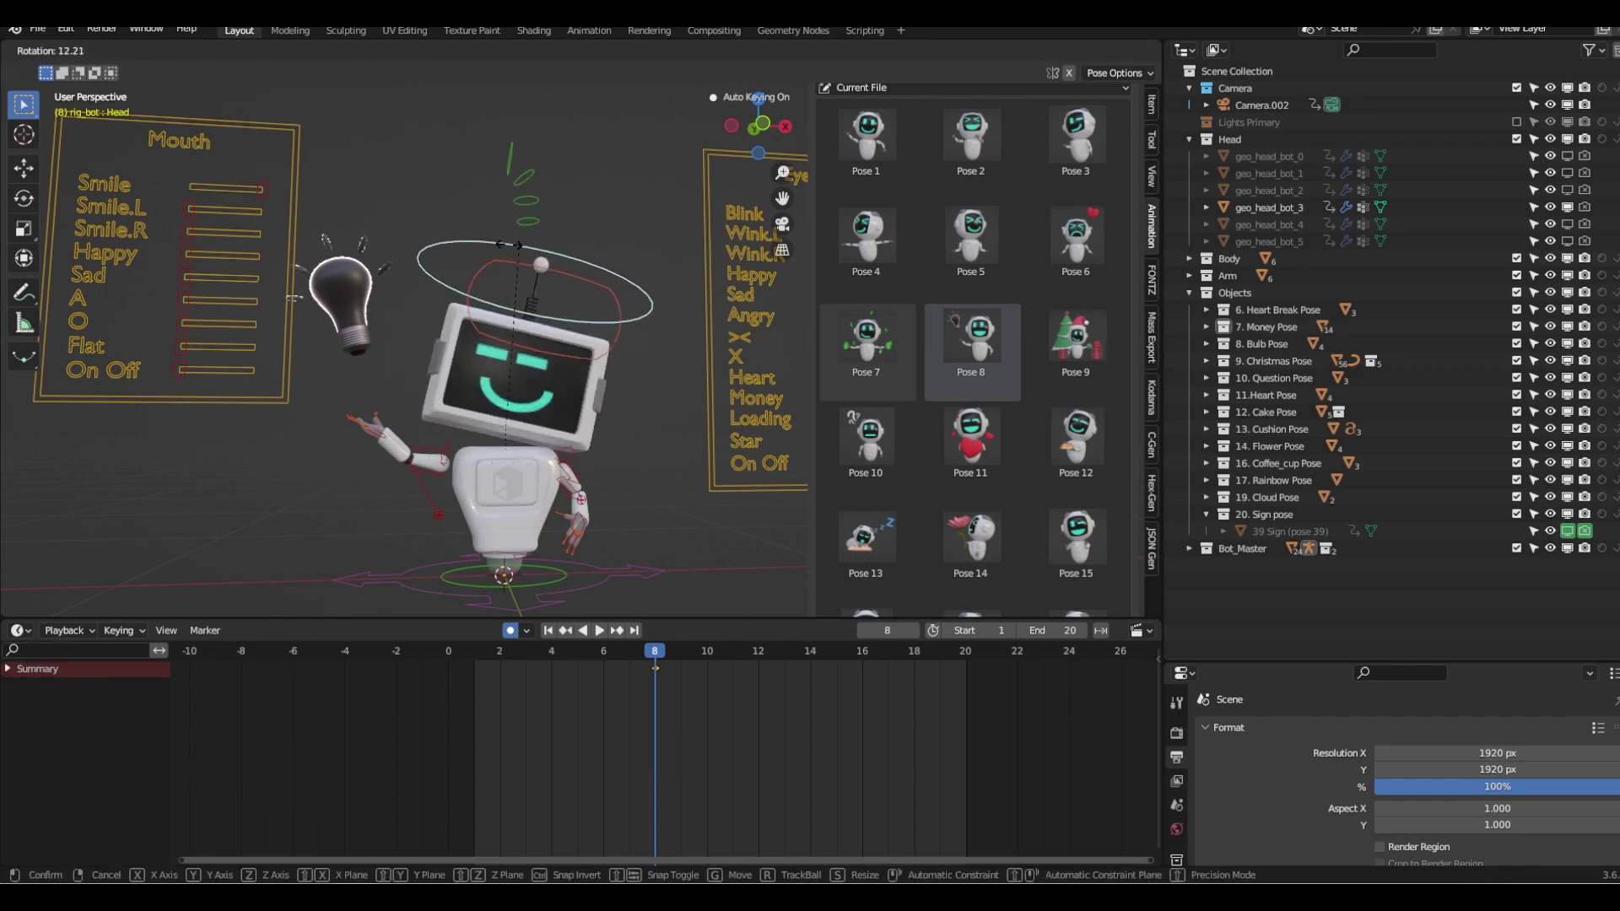
key(r)
click(487, 255)
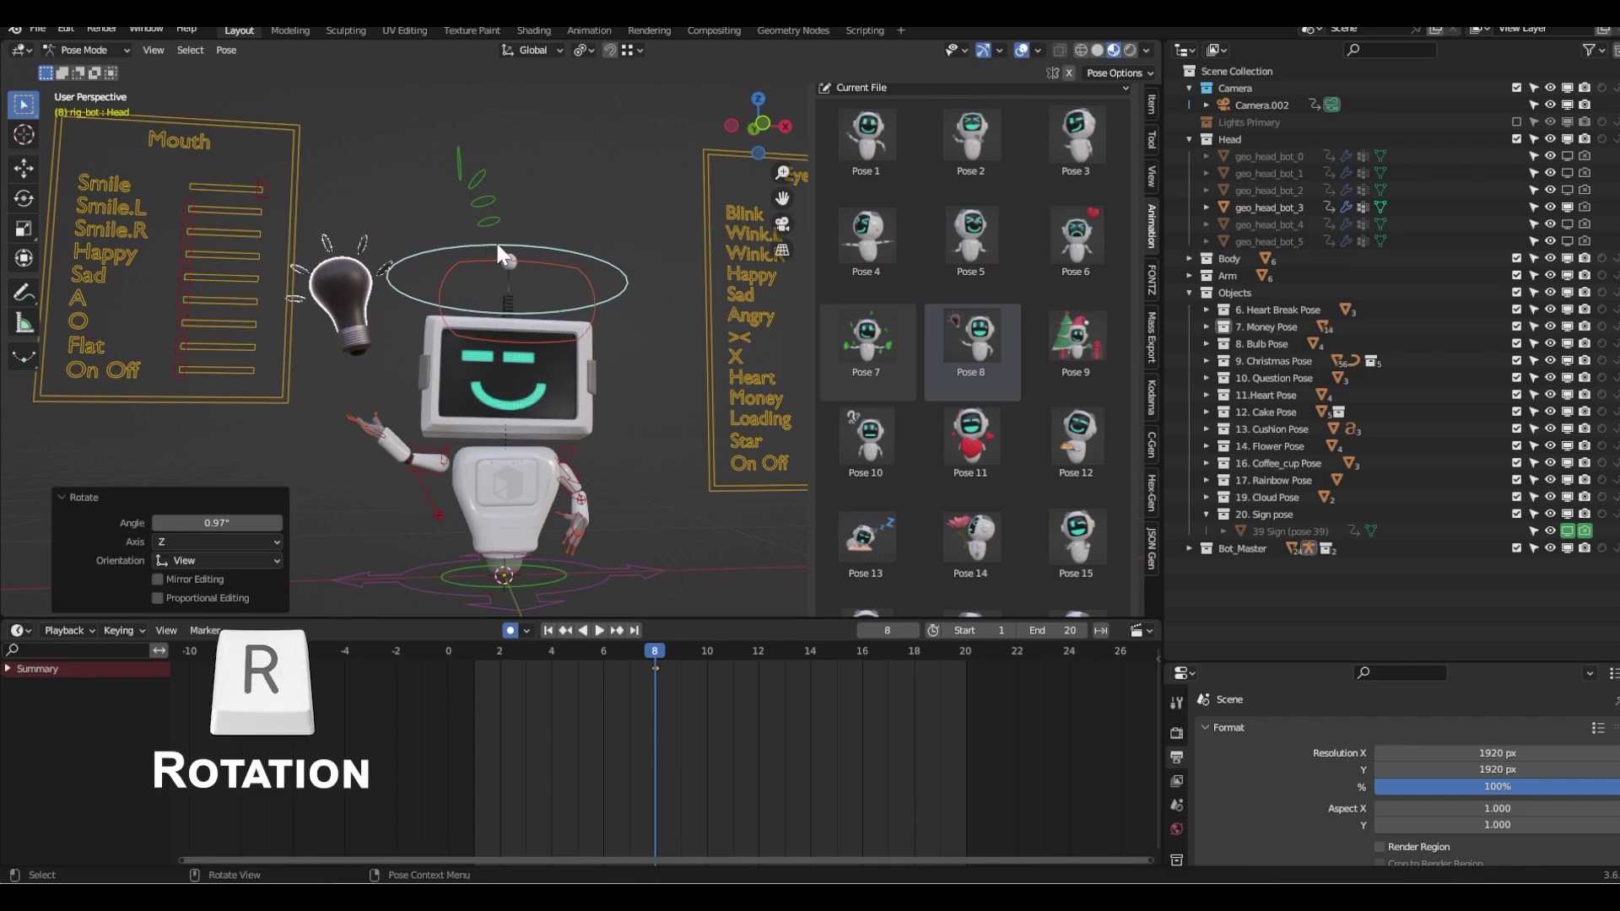
key(s)
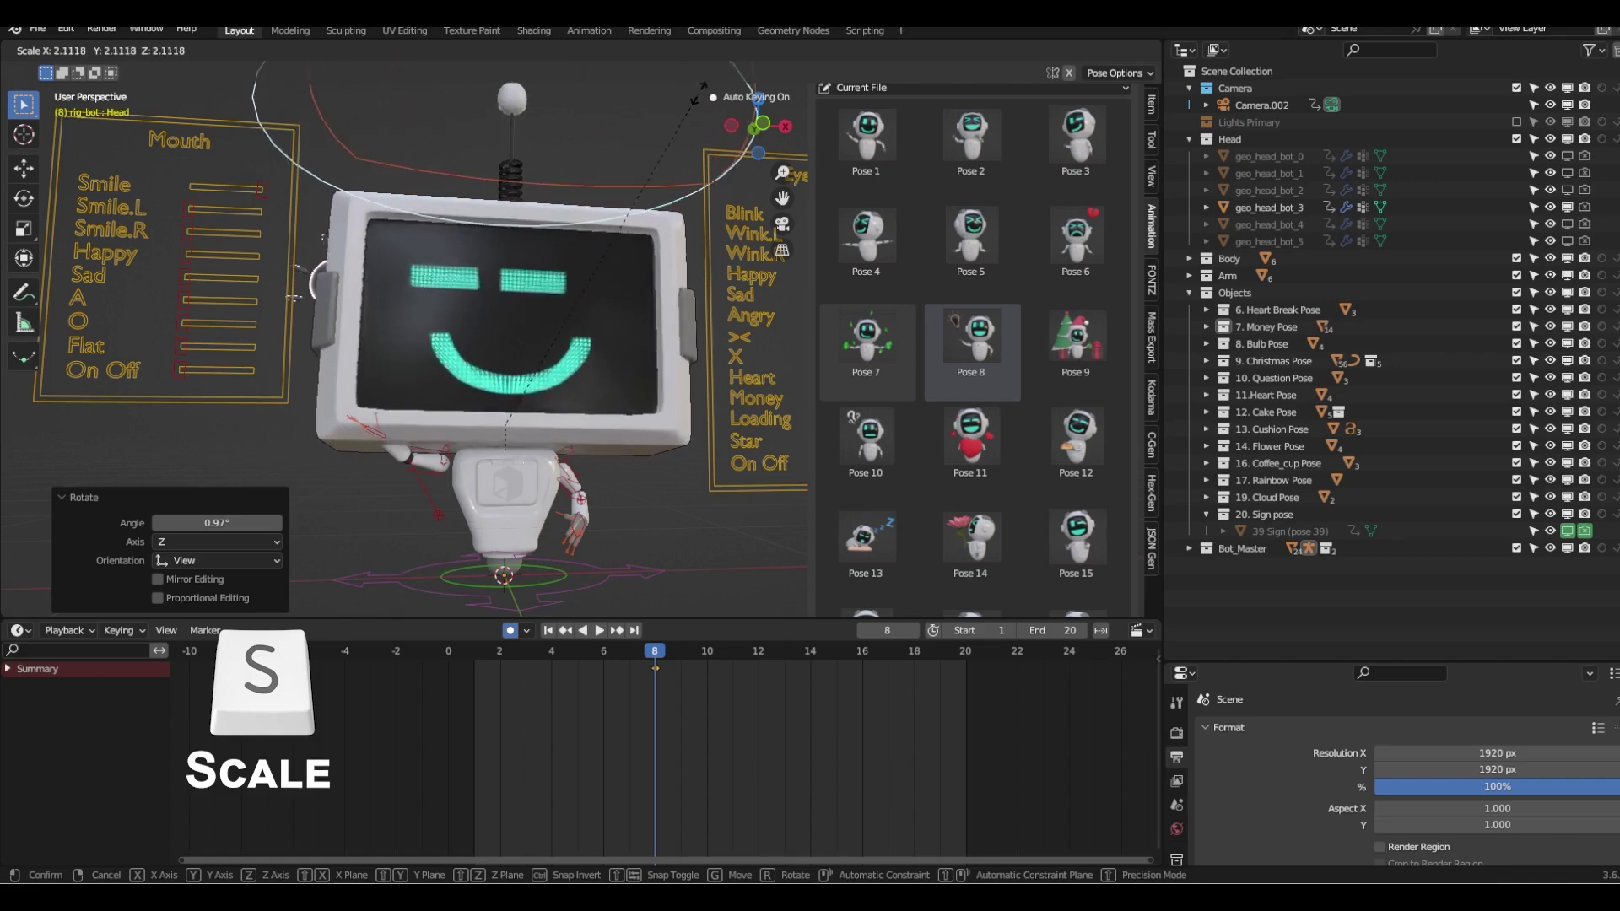
click(519, 265)
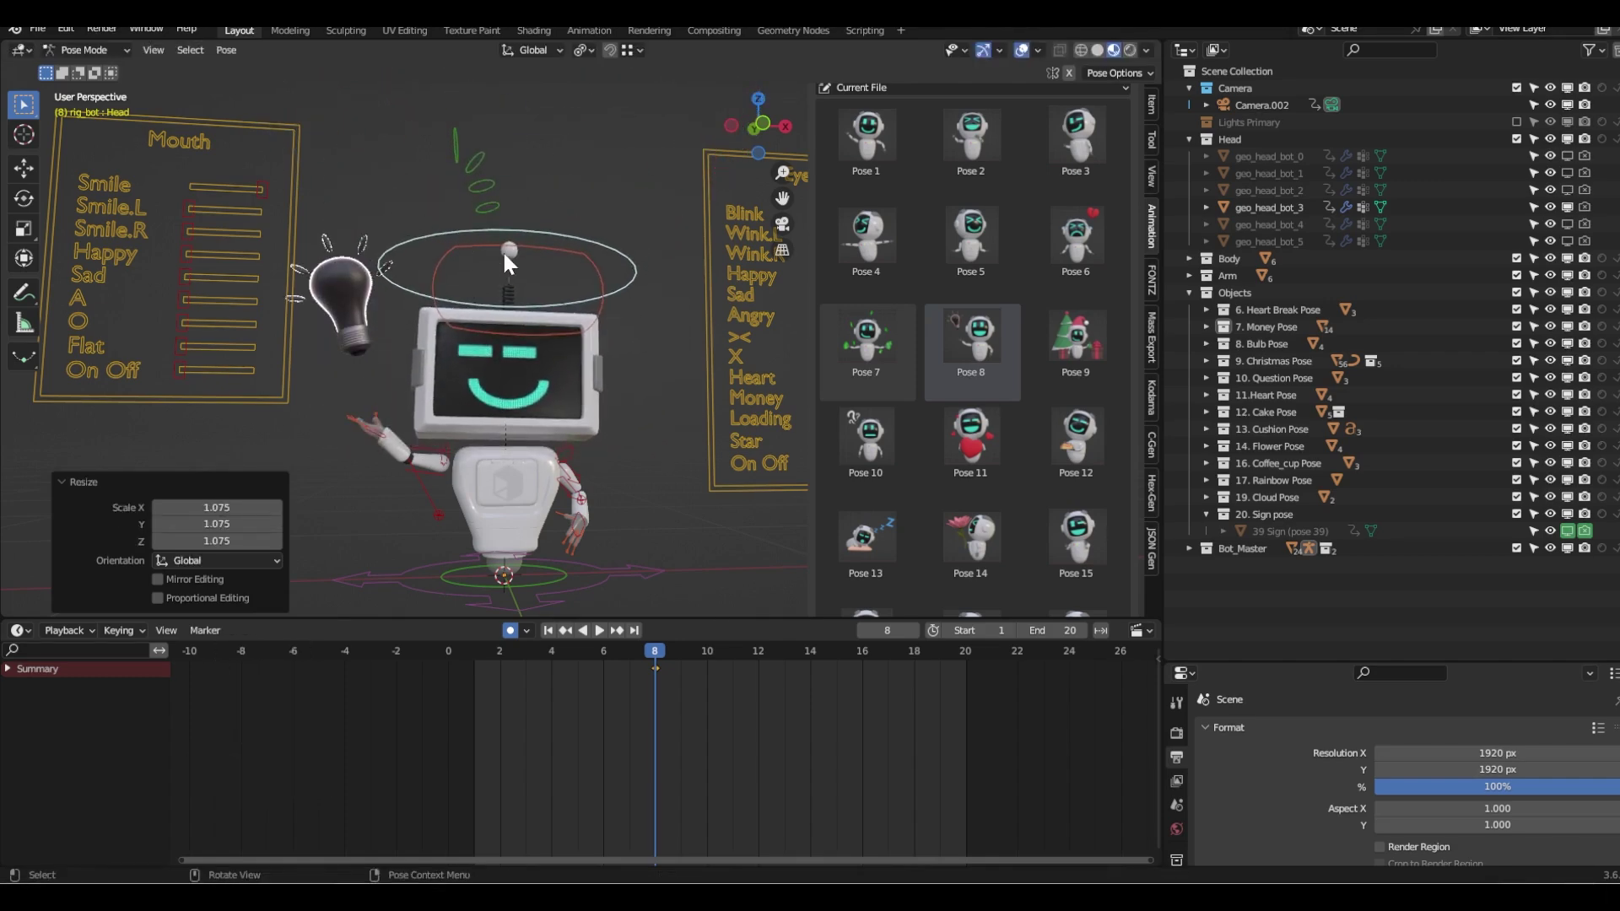
- Narrow the sidebar and show the Item transform and rig properties of the Head control
scroll(413, 297, down, 3)
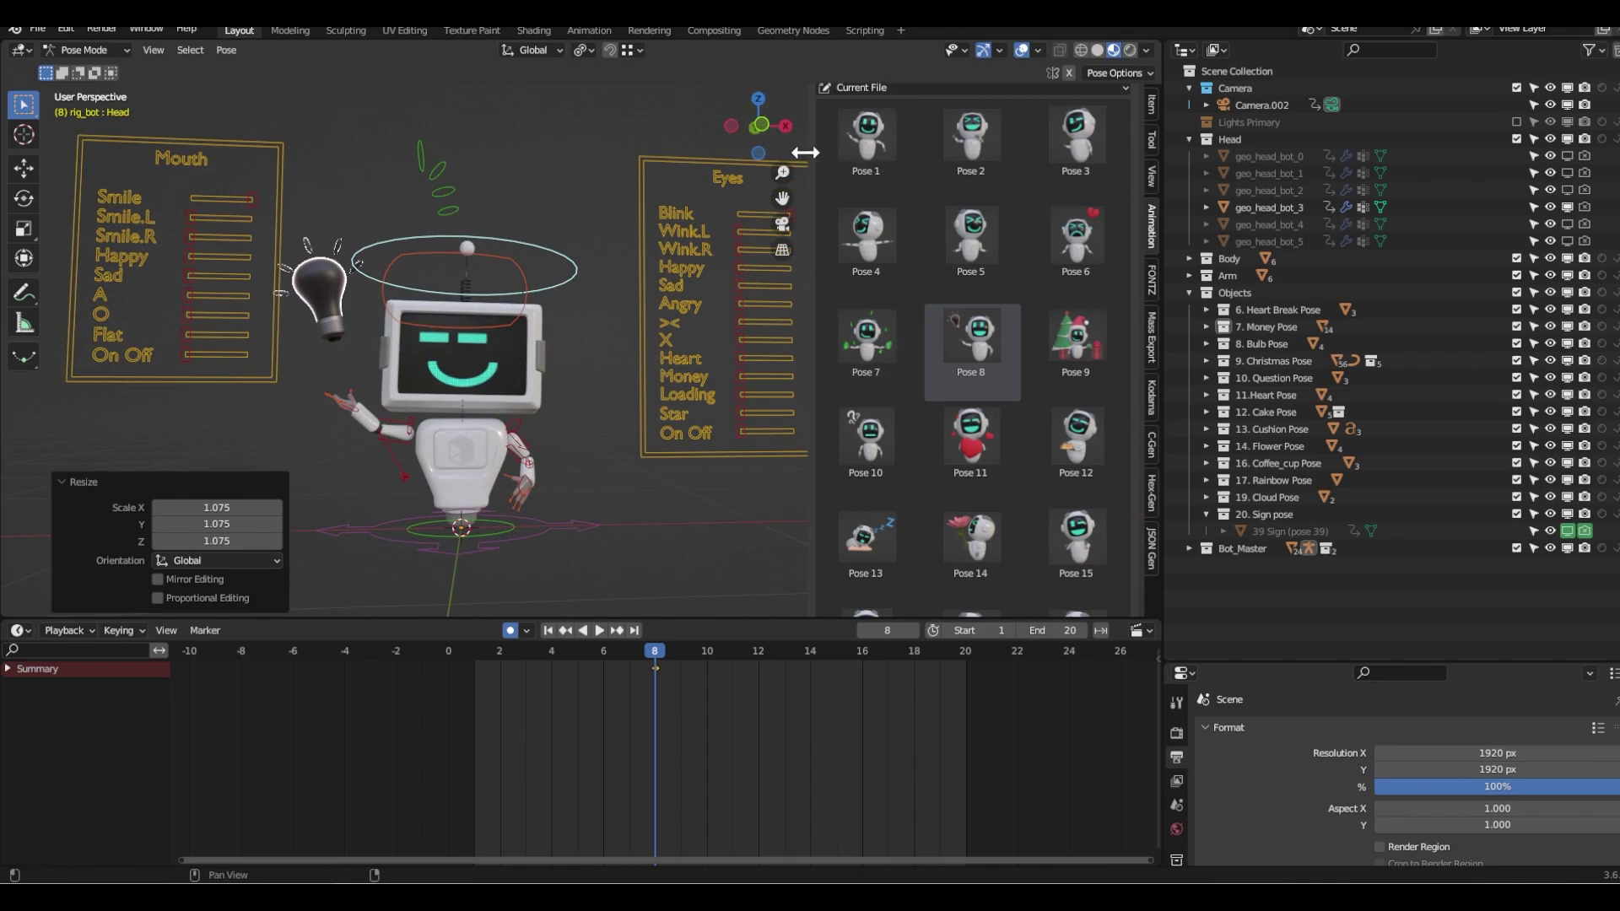
drag(812, 160, 985, 159)
click(1151, 105)
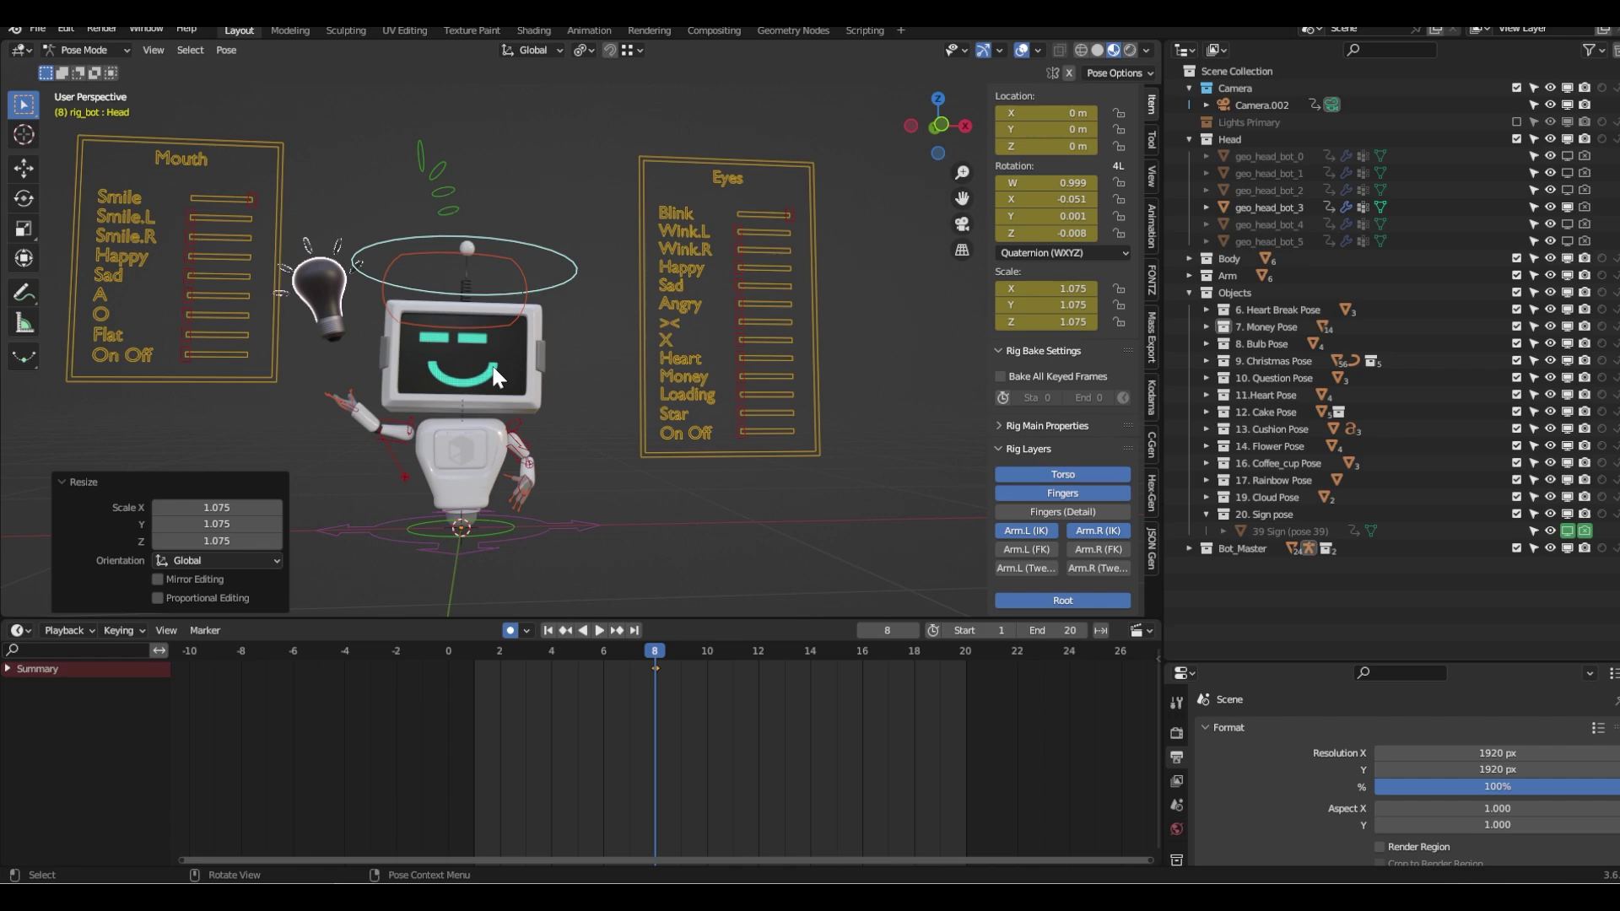
- Move and rotate the robot's hand_ik.R control
scroll(495, 381, up, 5)
click(470, 327)
key(g)
click(469, 336)
key(r)
click(473, 329)
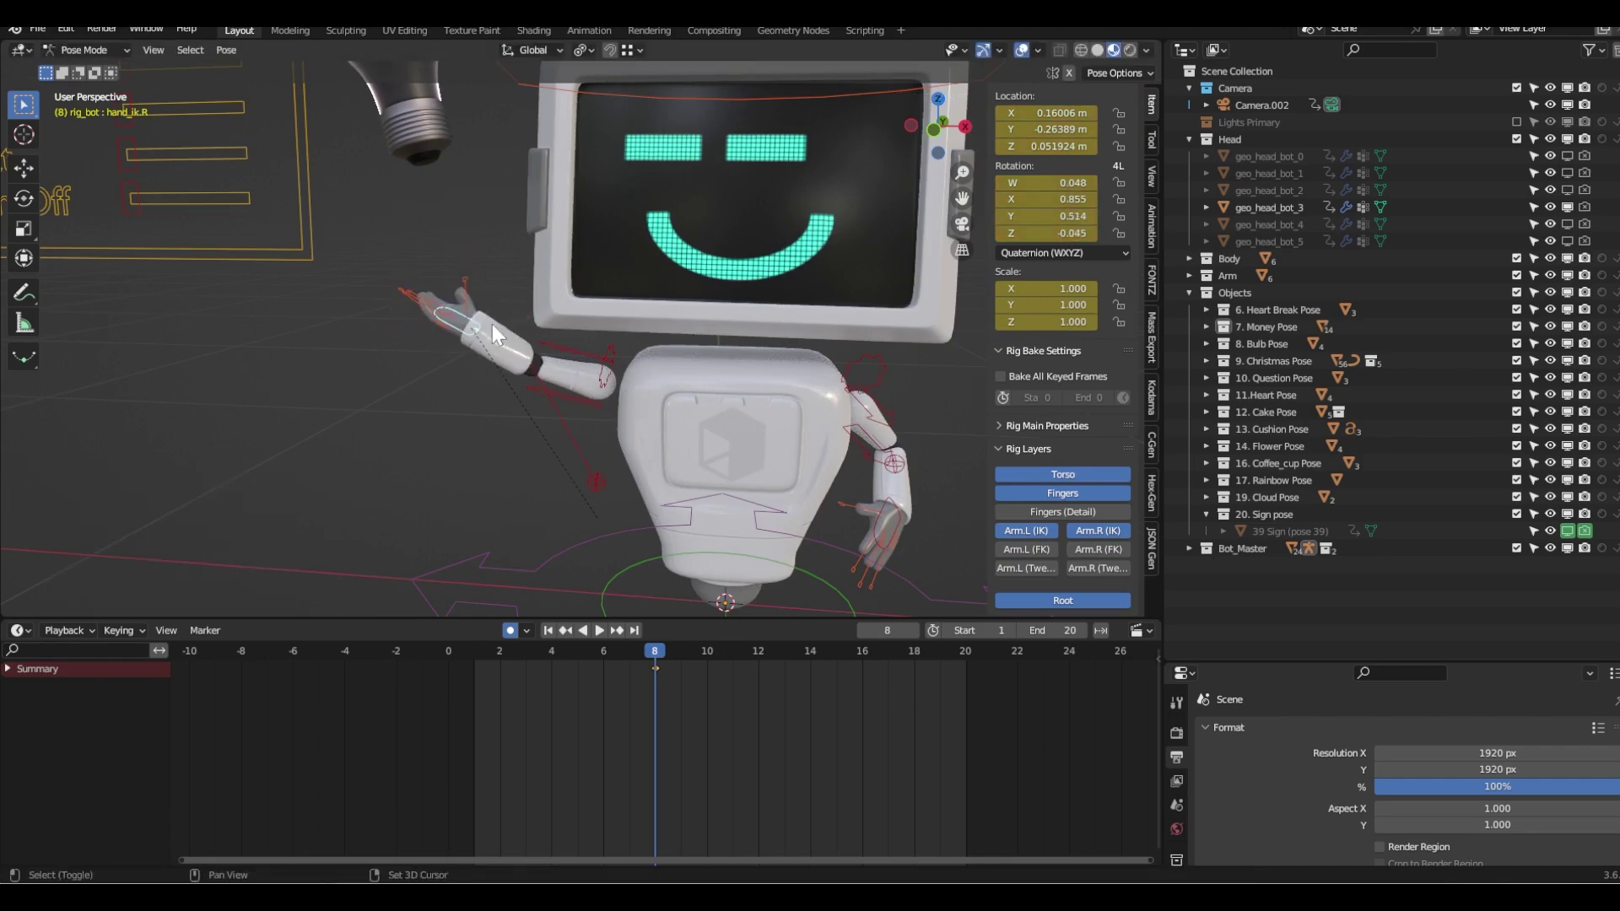
- Show the Fingers (Detail) rig layer, then rotate the thumb.01_master.R control and rotate thumb.03.R by about -24°
shift+middle_drag(696, 439, 628, 393)
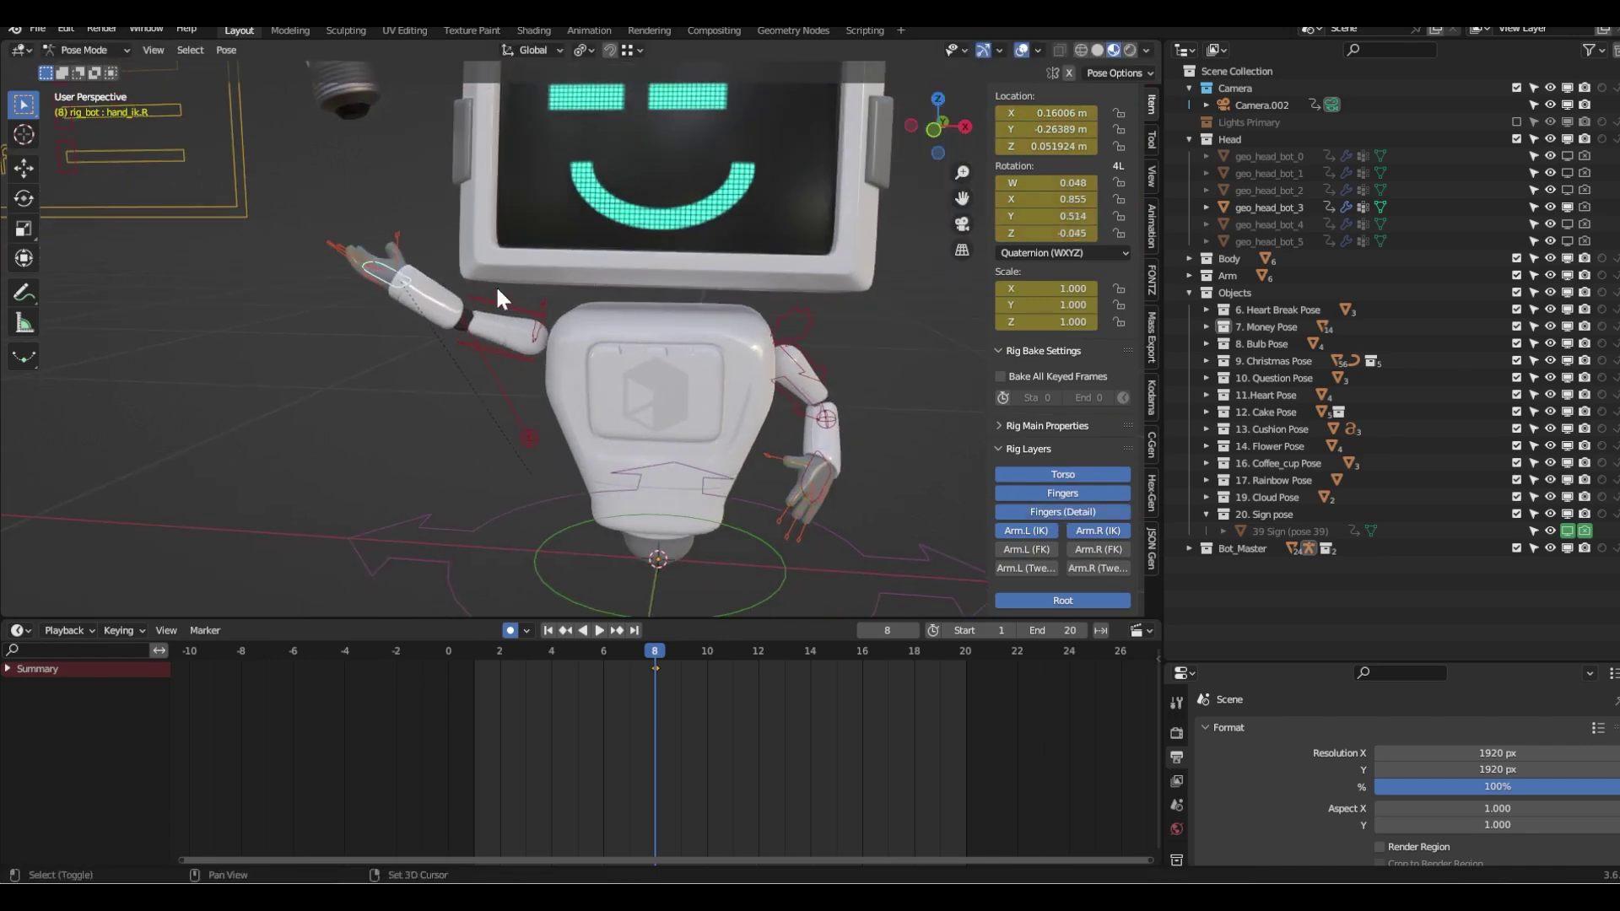
scroll(453, 372, up, 6)
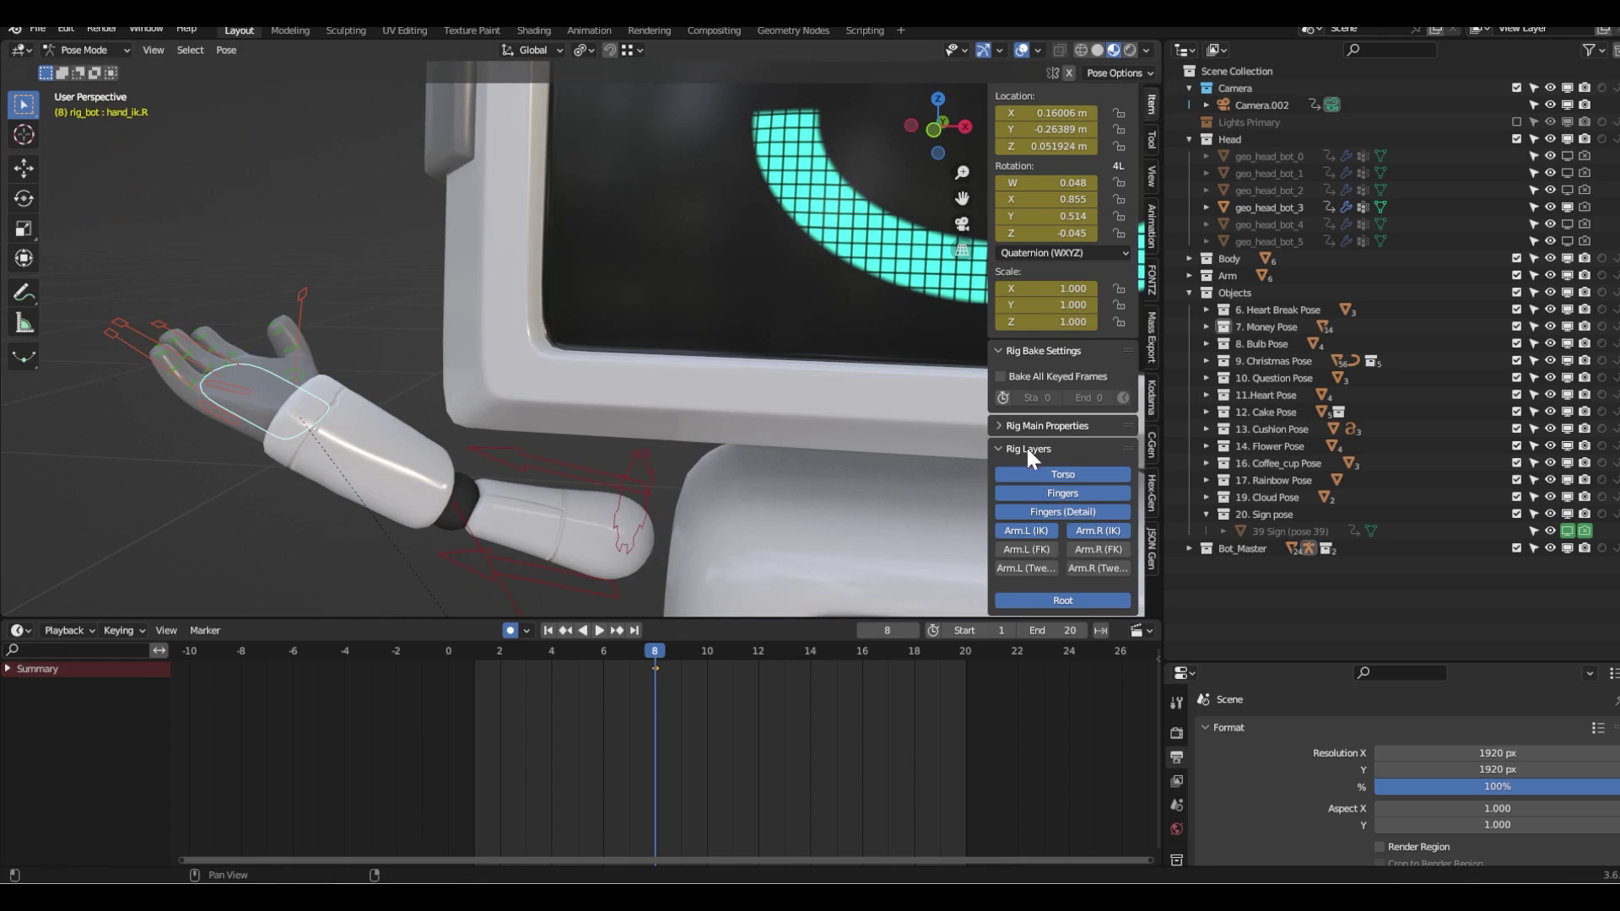
click(310, 297)
key(r)
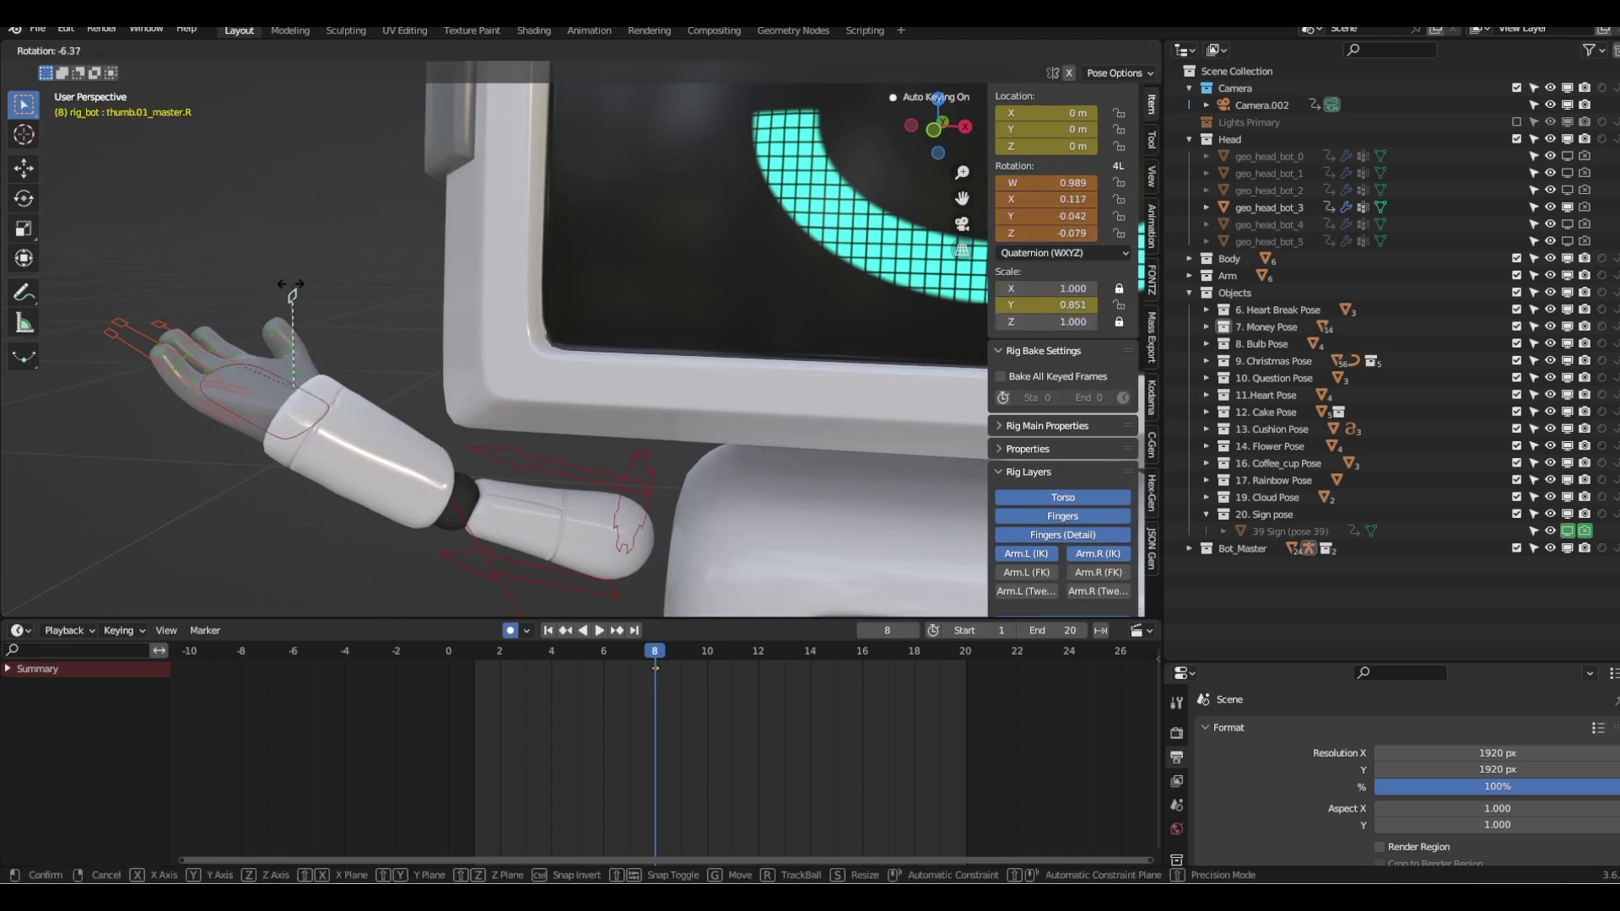
click(316, 291)
click(287, 328)
key(r)
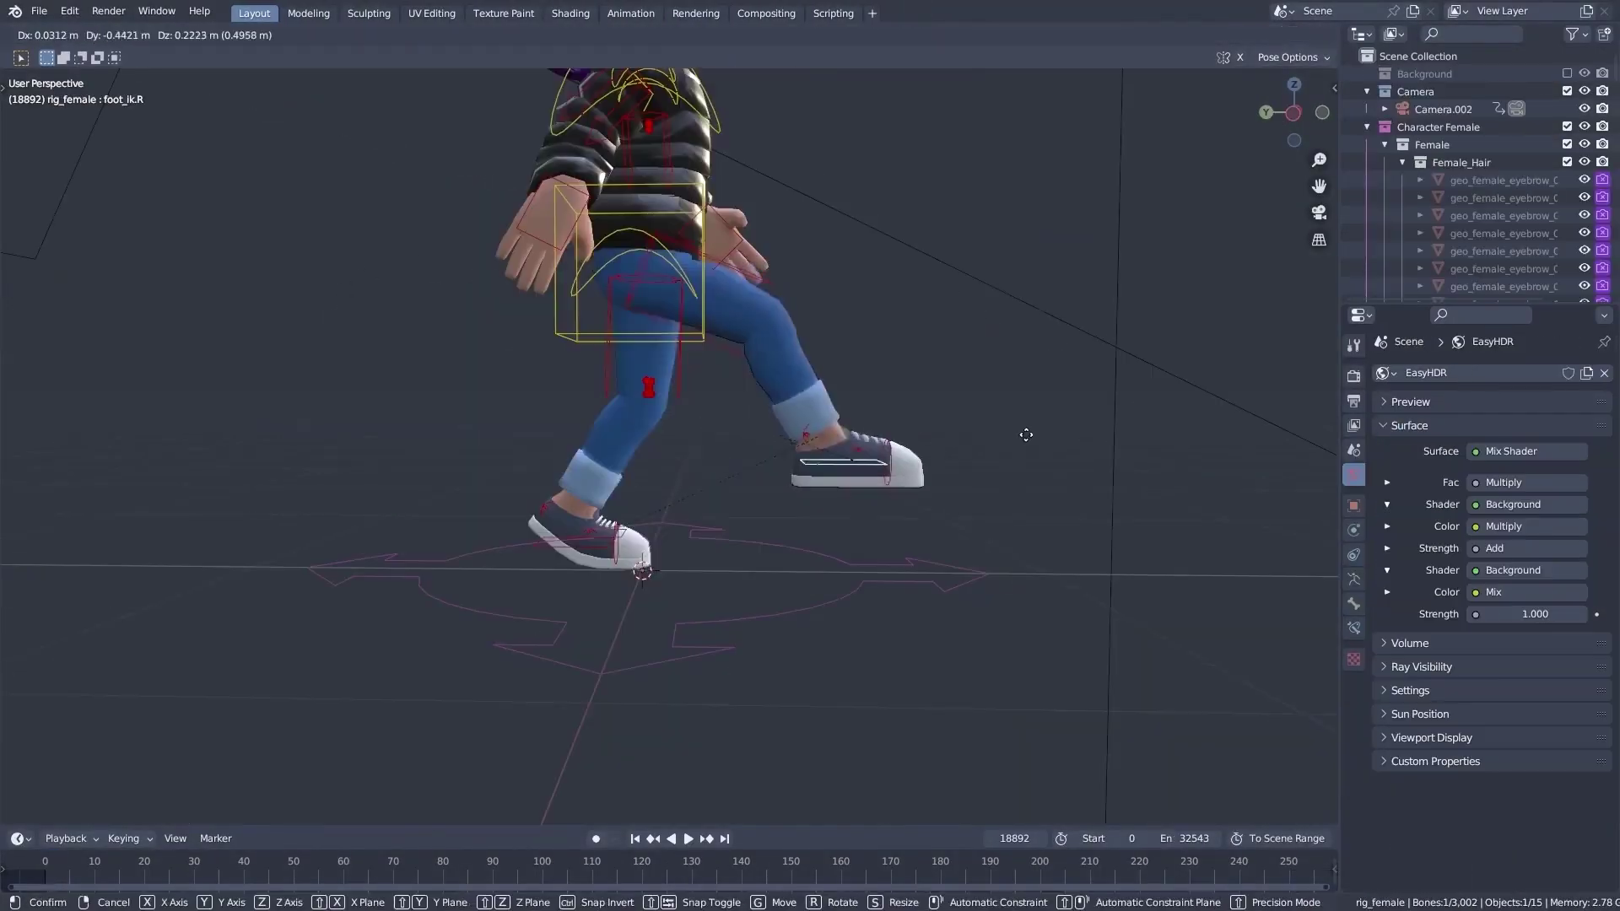
- In the female character scene, move the rig's foot_ik.R control to pose the leg with IK
key(g)
click(1168, 337)
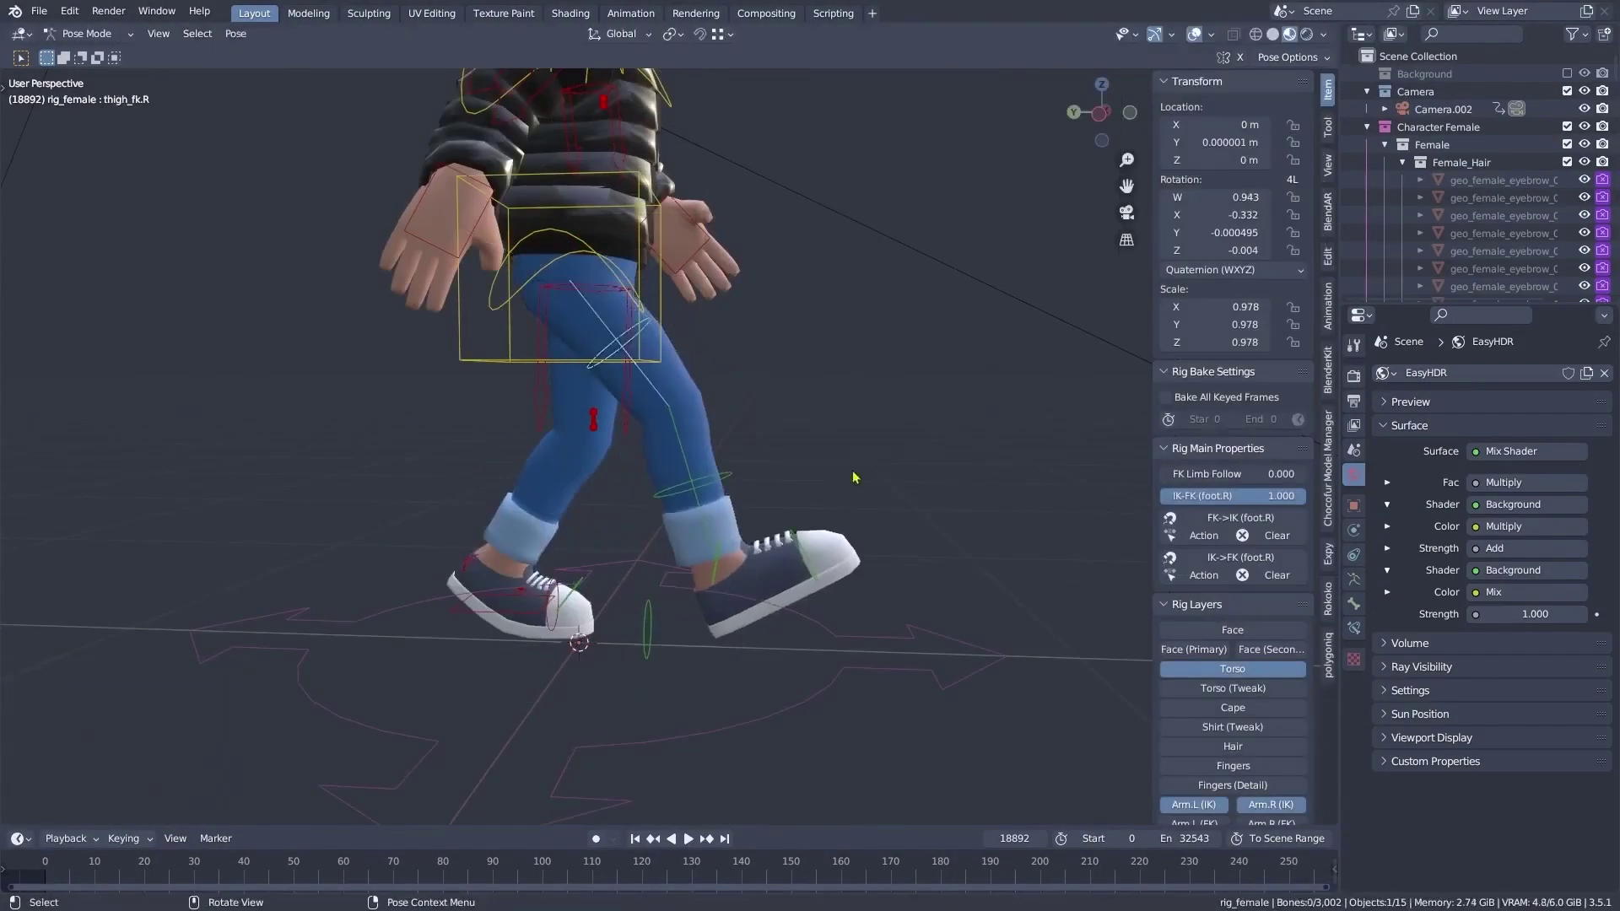
key(g)
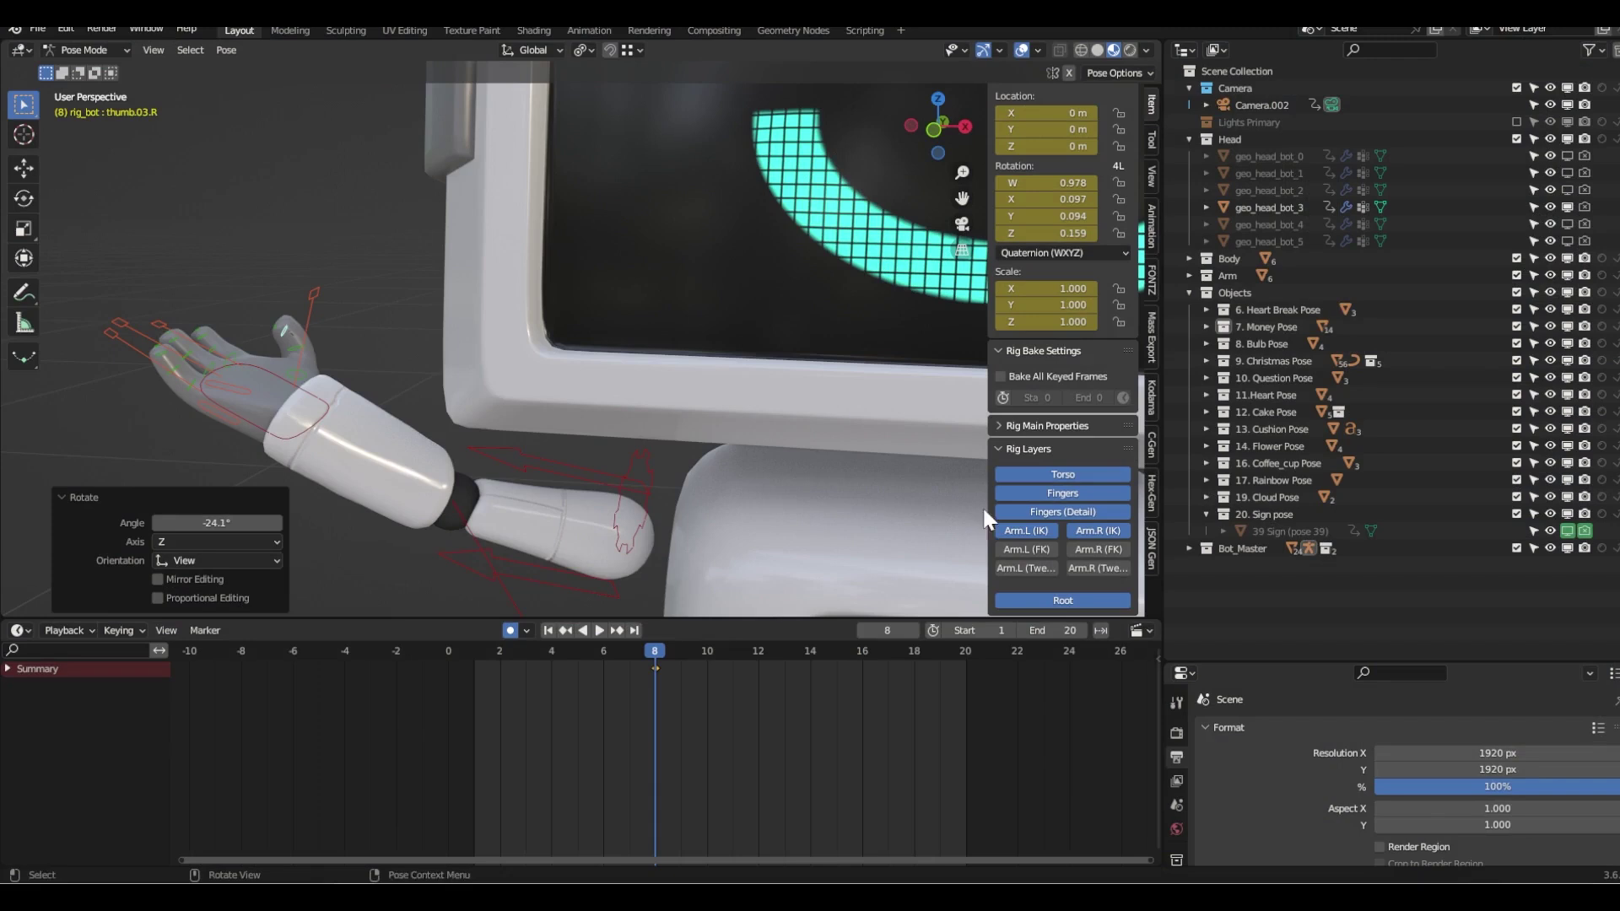
- Hide the Arm.L (IK) and Arm.R (IK) rig layers and show Arm.L (FK) and Arm.R (FK)
click(1097, 531)
click(1026, 550)
click(1097, 549)
middle_drag(692, 505, 633, 515)
scroll(630, 505, down, 1)
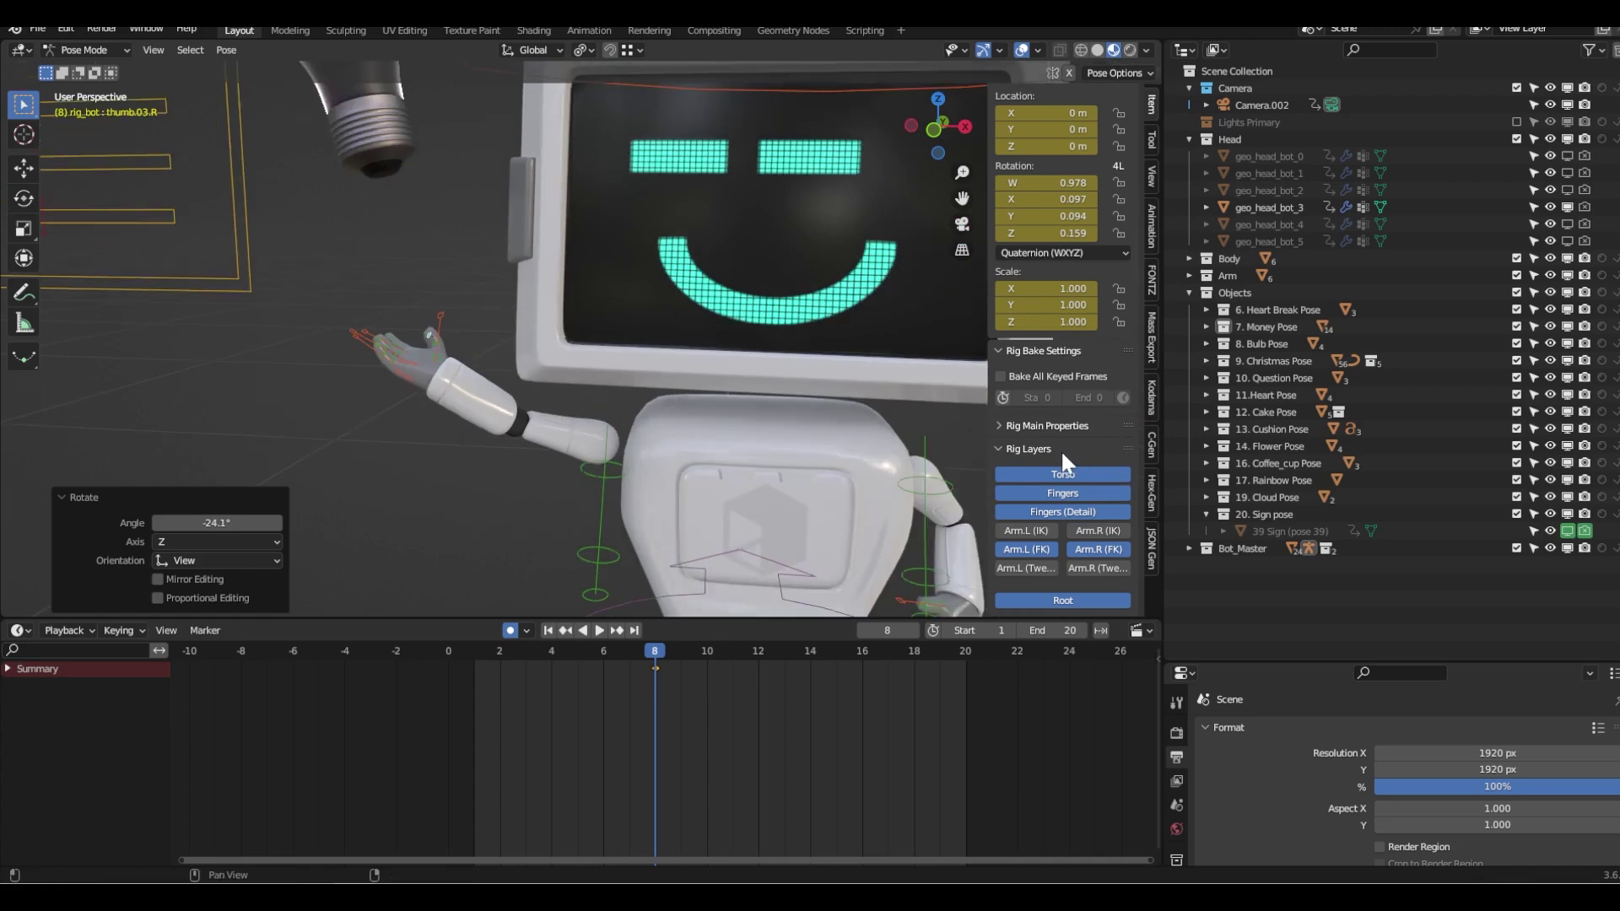
- Expand the Rig Main Properties and rotate the upper_arm_fk.R control by about 47.7°
click(1046, 425)
scroll(1055, 438, down, 2)
click(621, 466)
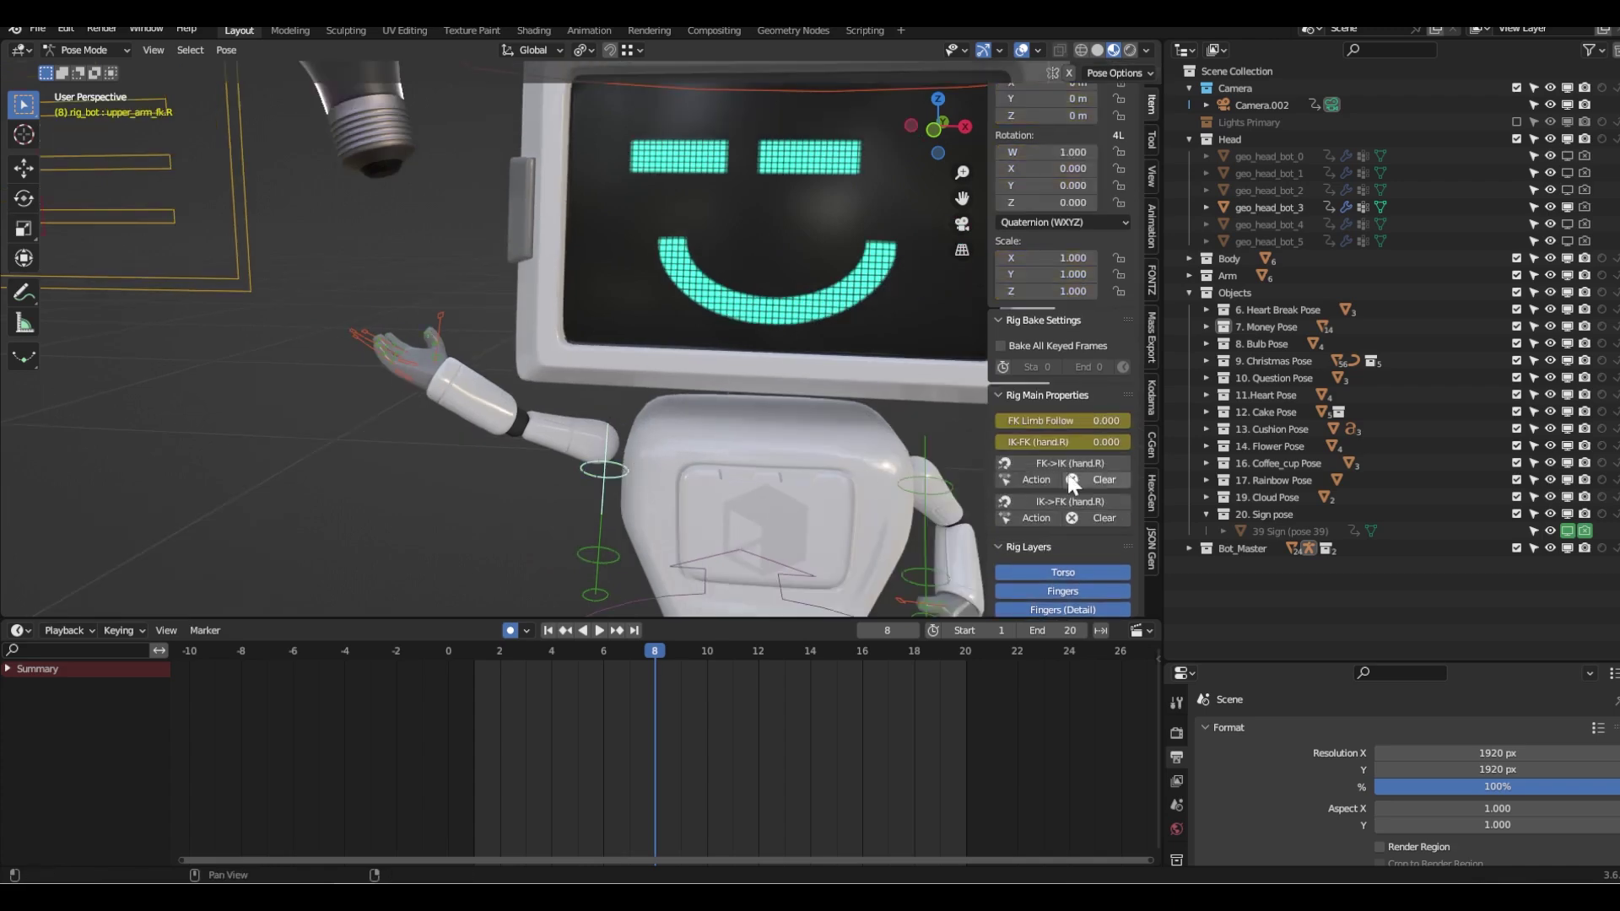
scroll(1066, 383, down, 3)
scroll(681, 513, down, 3)
key(r)
click(552, 430)
scroll(540, 490, up, 5)
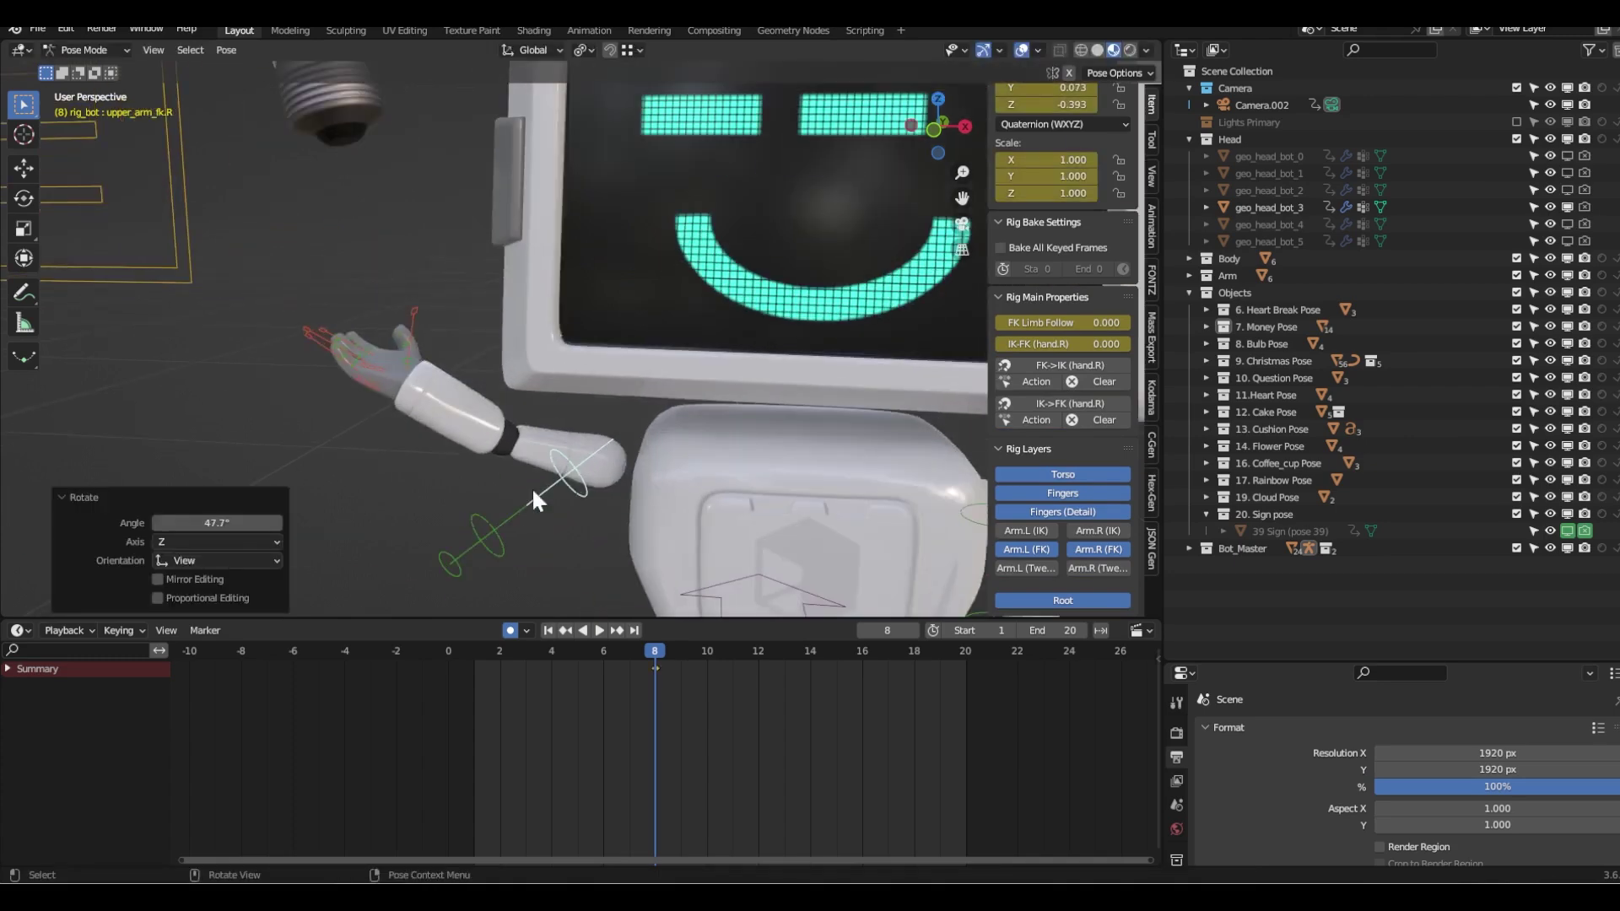
- Nudge the palm.R control and move hand_ik.R slightly with both the IK and FK arm layers shown
click(366, 363)
key(g)
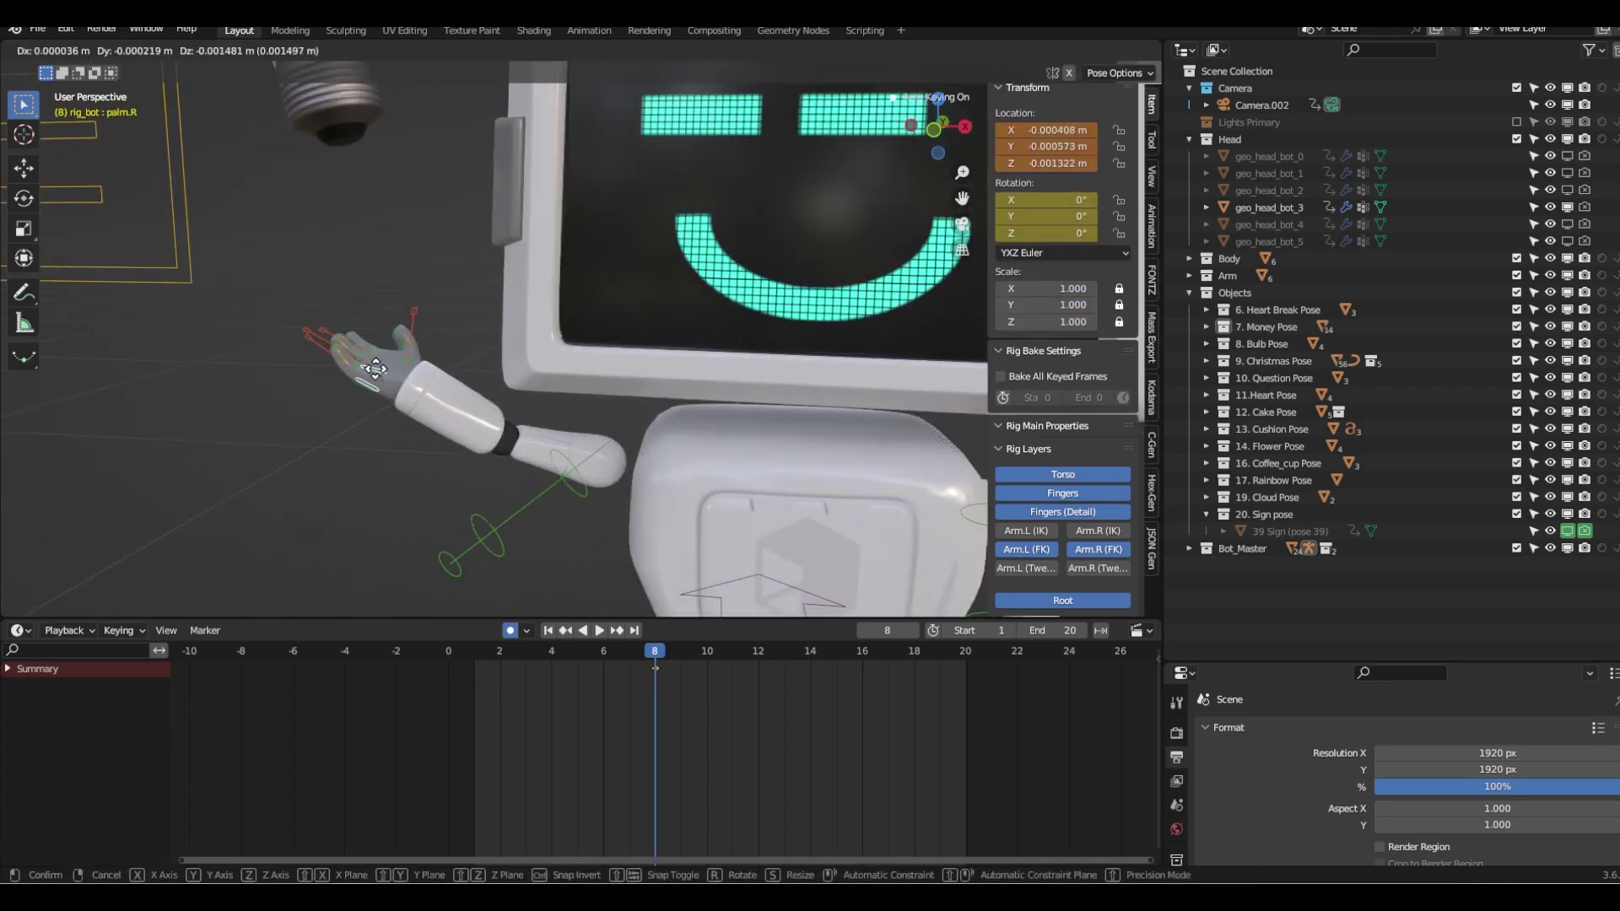
click(372, 369)
click(394, 334)
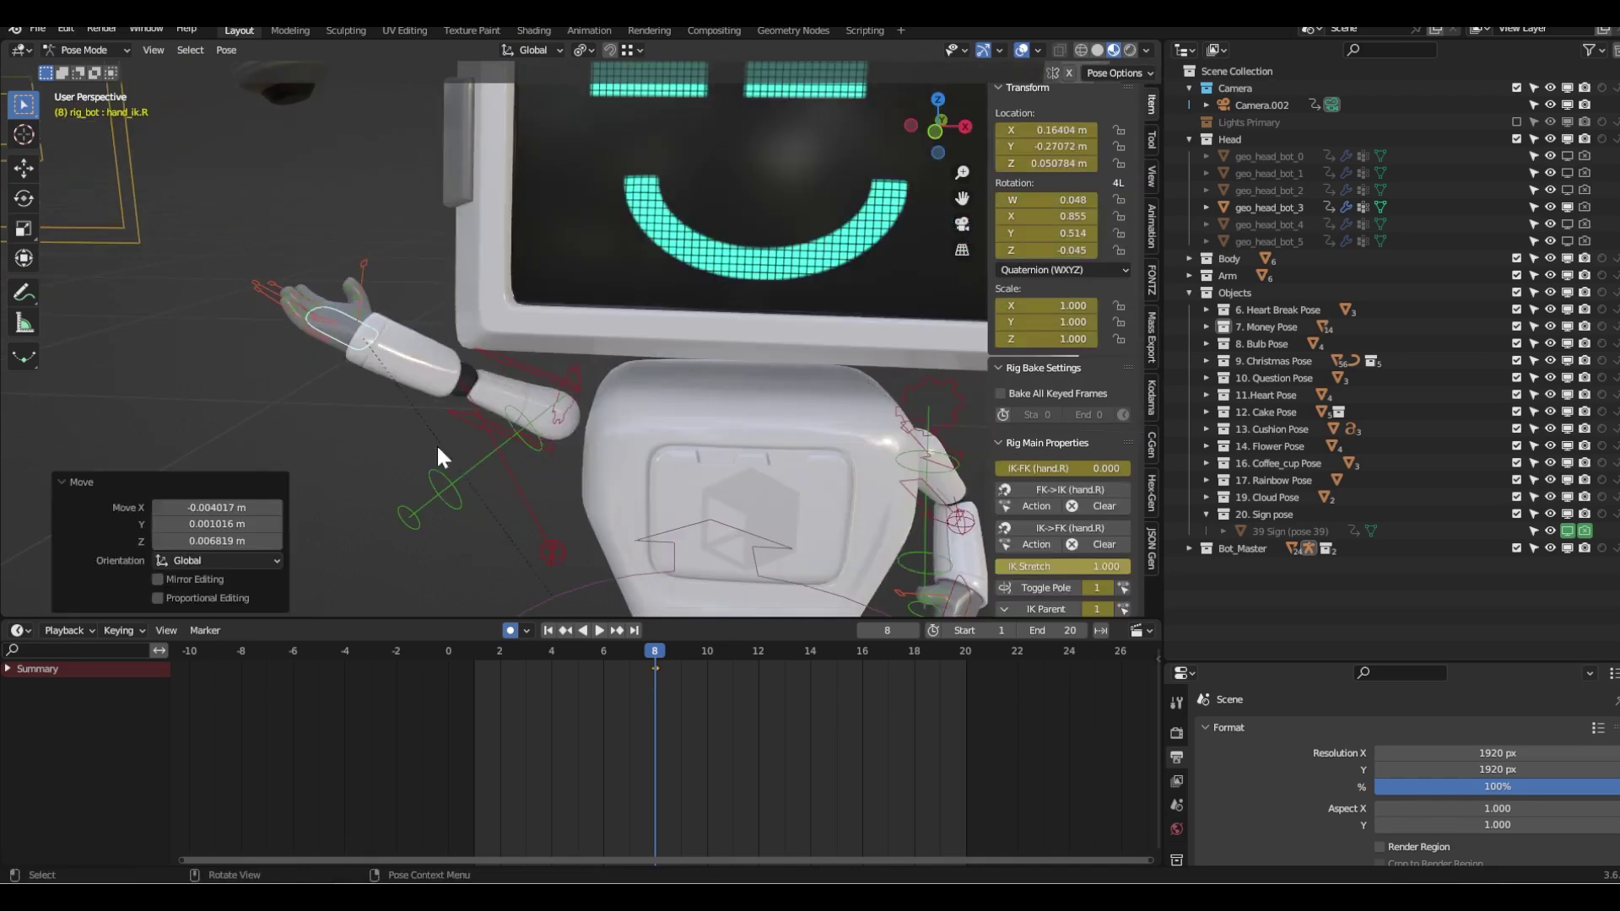
- Rotate the right forearm FK control and rotate hand_fk.R by about 1.27°
click(434, 476)
key(g)
click(402, 466)
click(394, 468)
key(r)
click(386, 443)
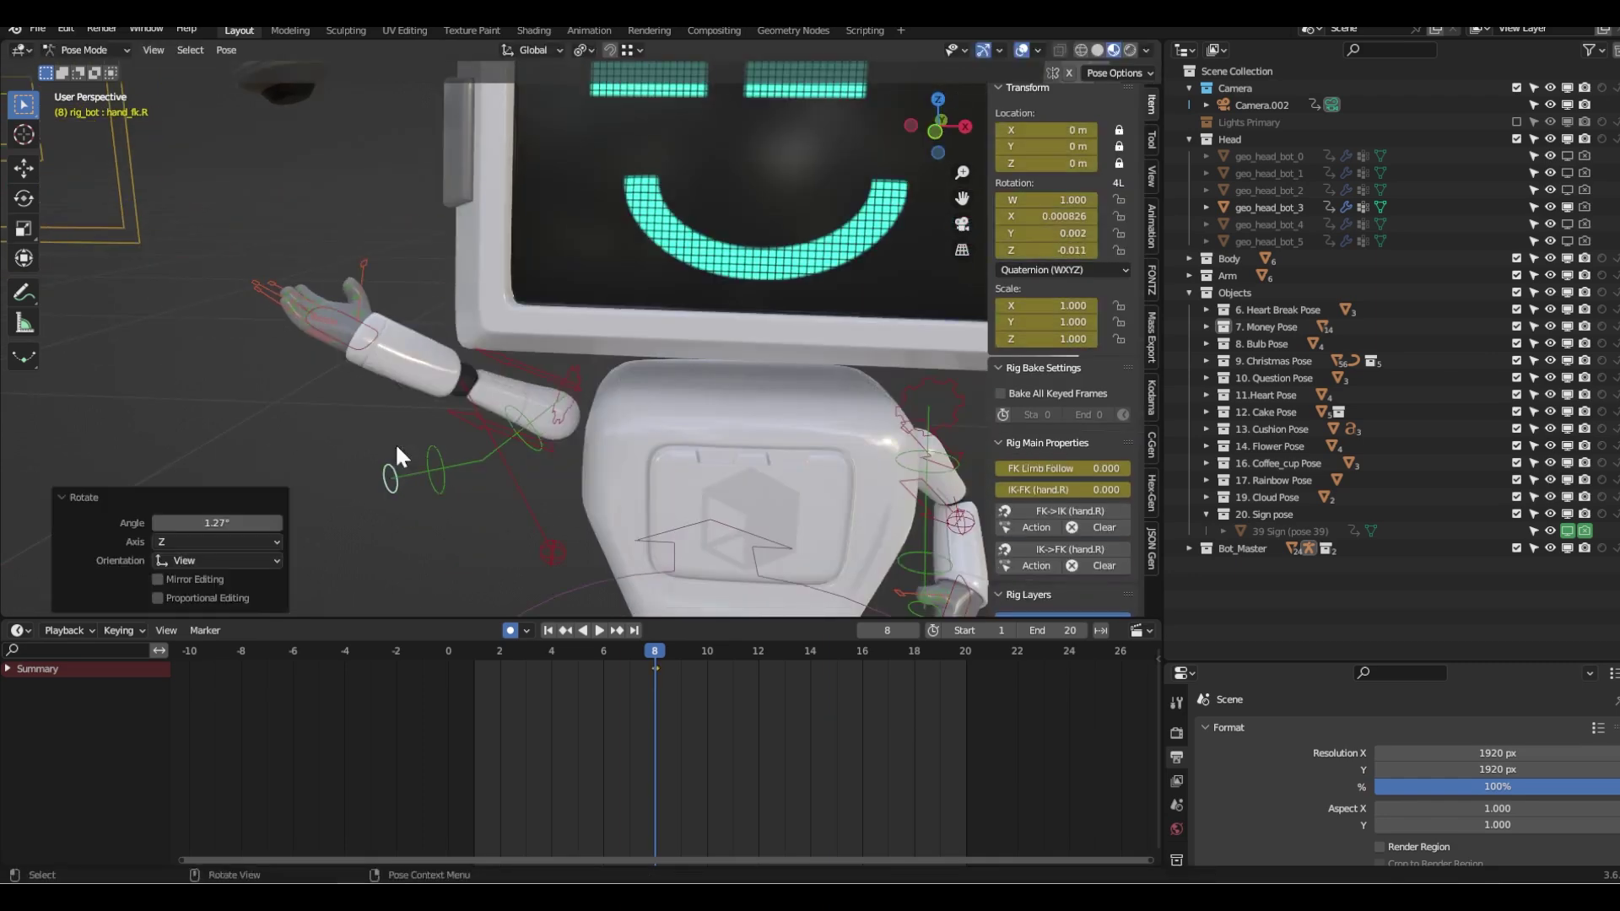
- Try to move the hand_fk.R control
key(g)
click(396, 379)
key(g)
key(Escape)
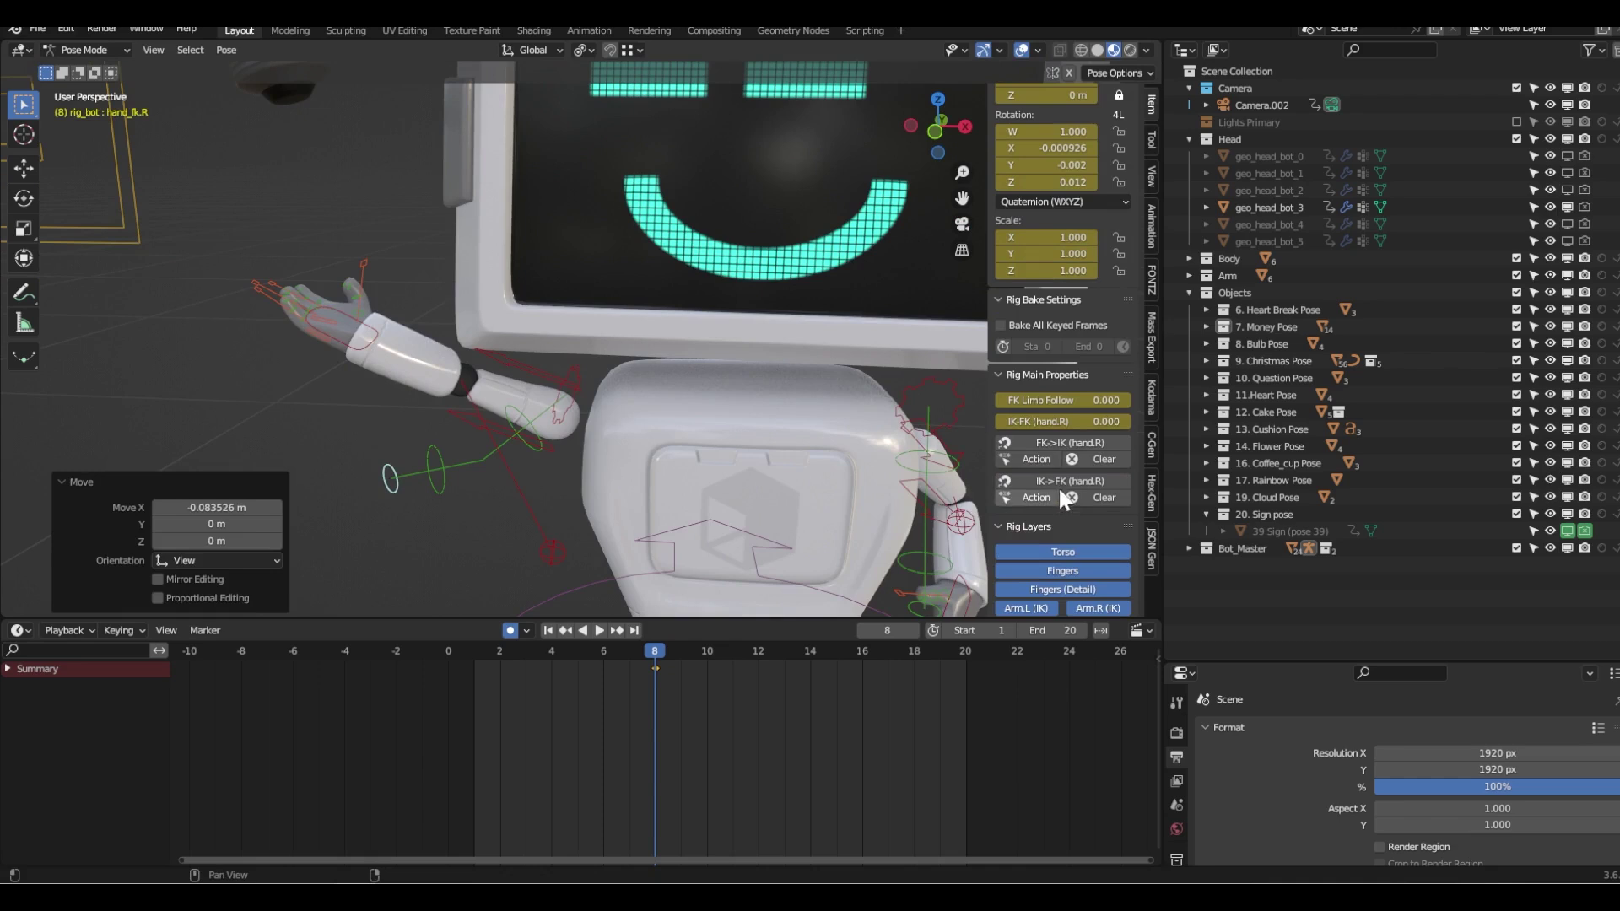
- Try the FK->IK (hand.R) and IK->FK (hand.R) snapping on the right arm, and undo it
scroll(1097, 497, down, 2)
scroll(1089, 478, down, 3)
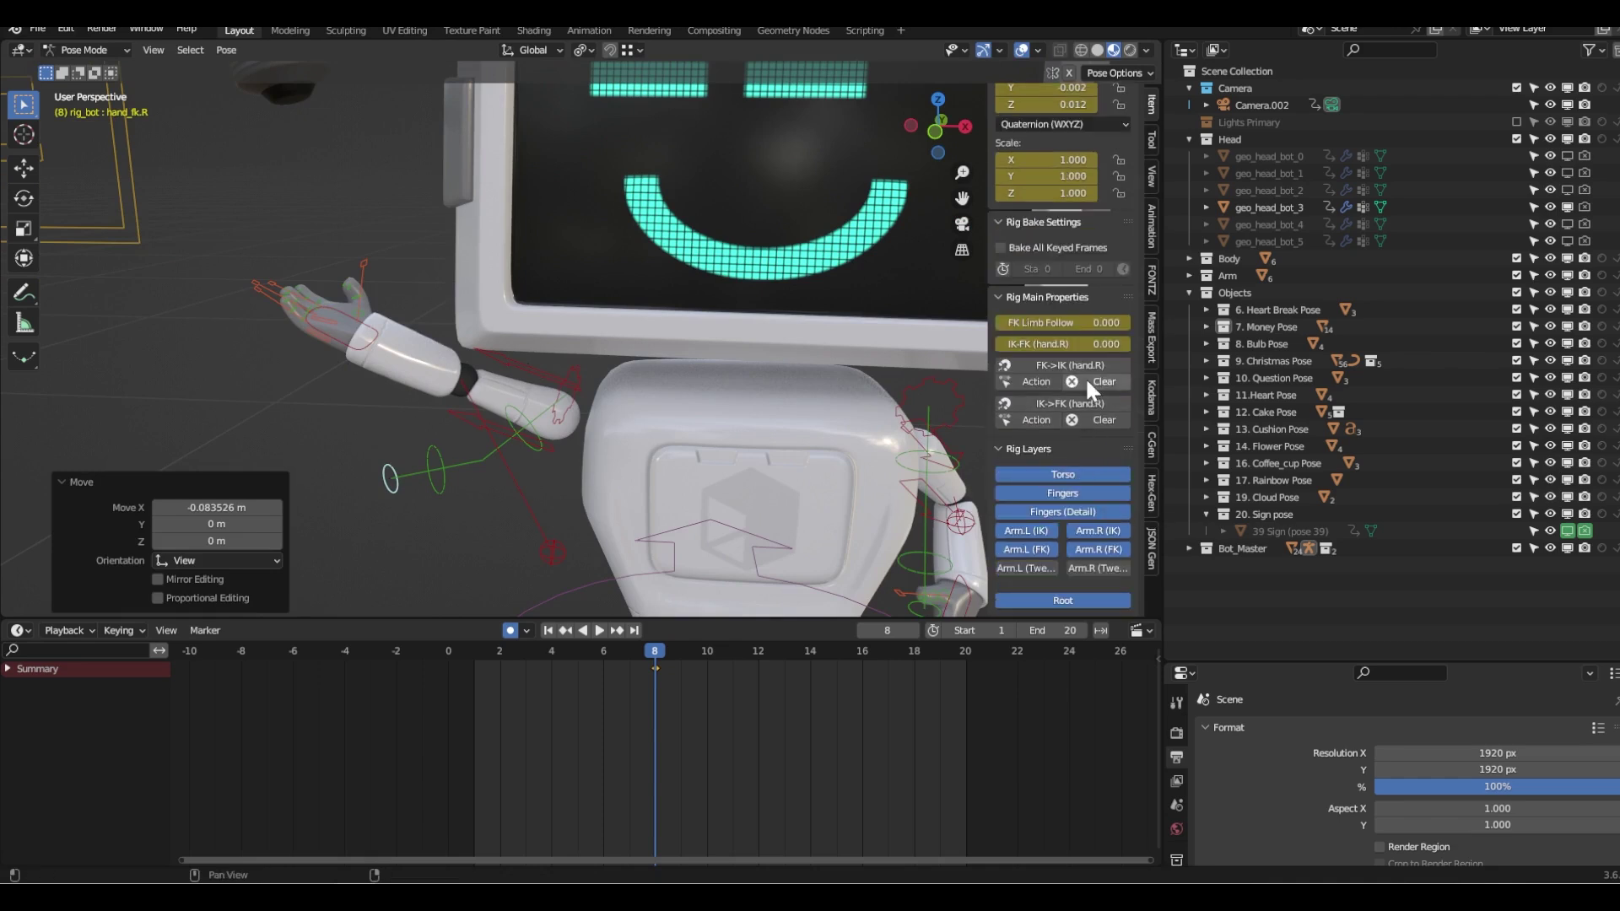
click(1087, 372)
click(1070, 403)
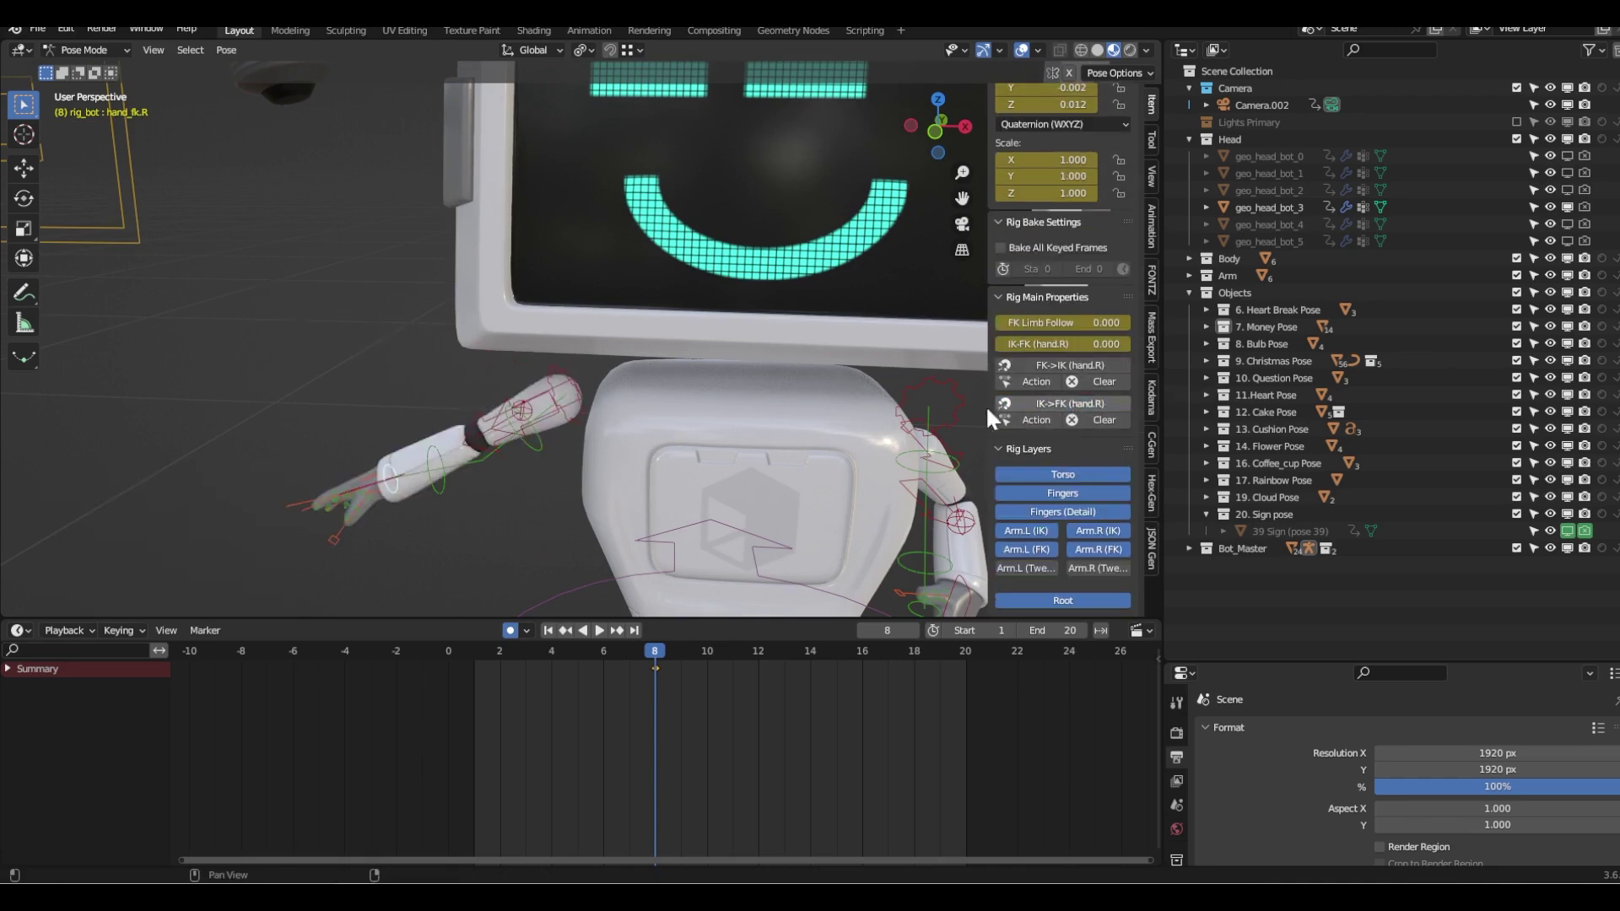
key(ctrl+z)
- Set IK-FK (hand.R) to 1.000 to test the FK arm pose, and return it to 0.000
drag(1092, 345, 1130, 344)
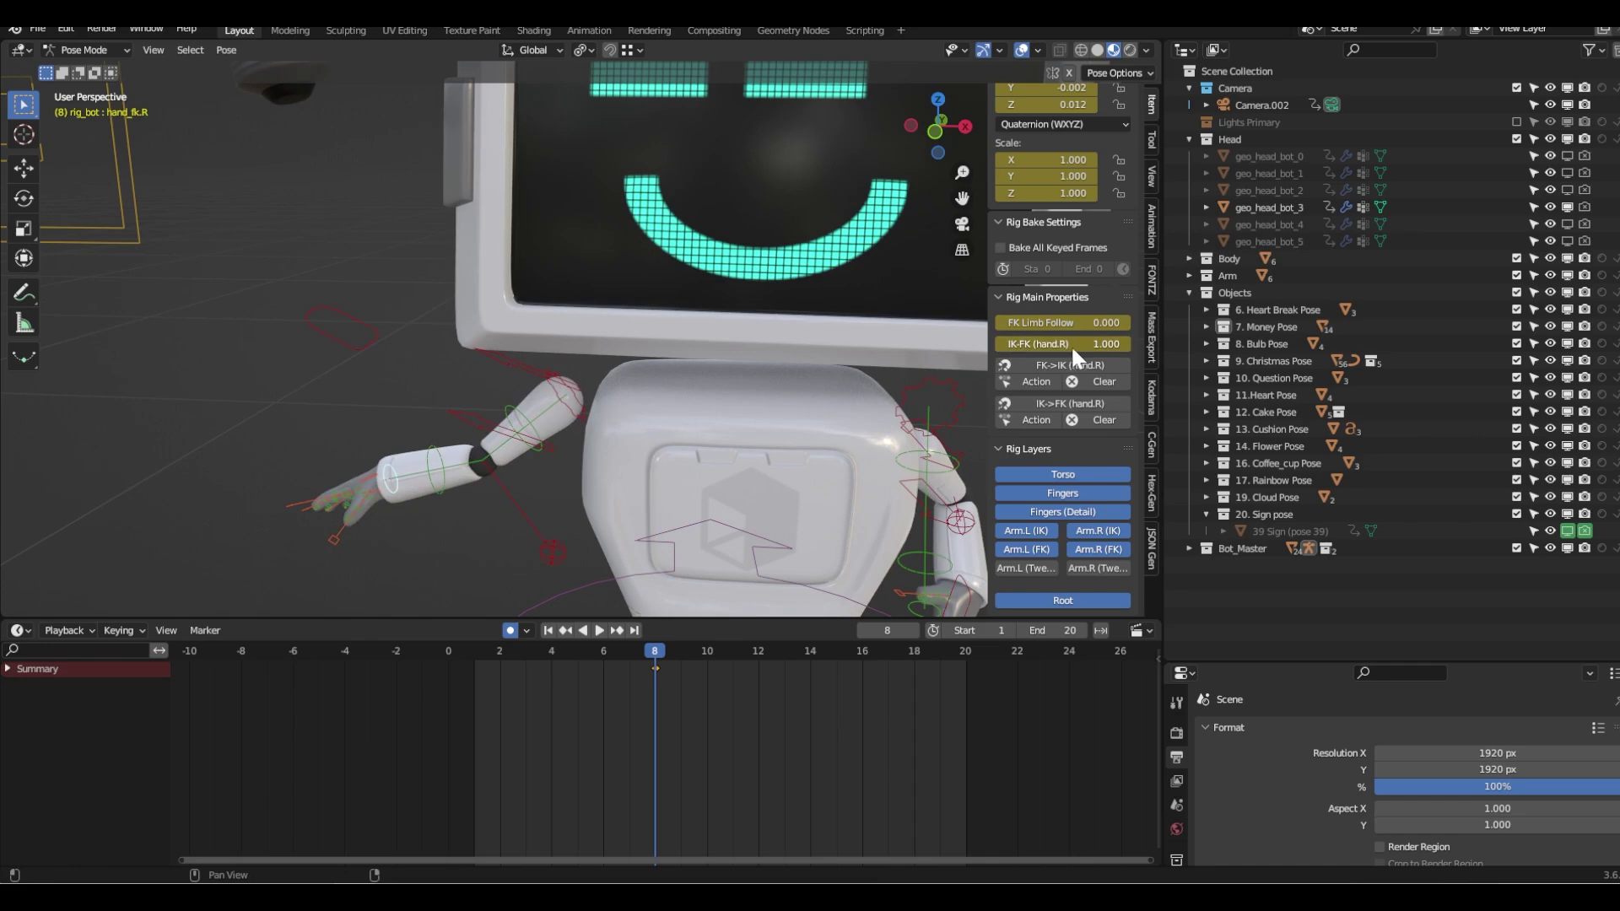
drag(1077, 355, 962, 346)
scroll(600, 340, down, 6)
mouse_move(600, 362)
shift+middle_down()
mouse_move(510, 304)
mouse_move(606, 363)
shift+middle_up()
scroll(722, 243, down, 2)
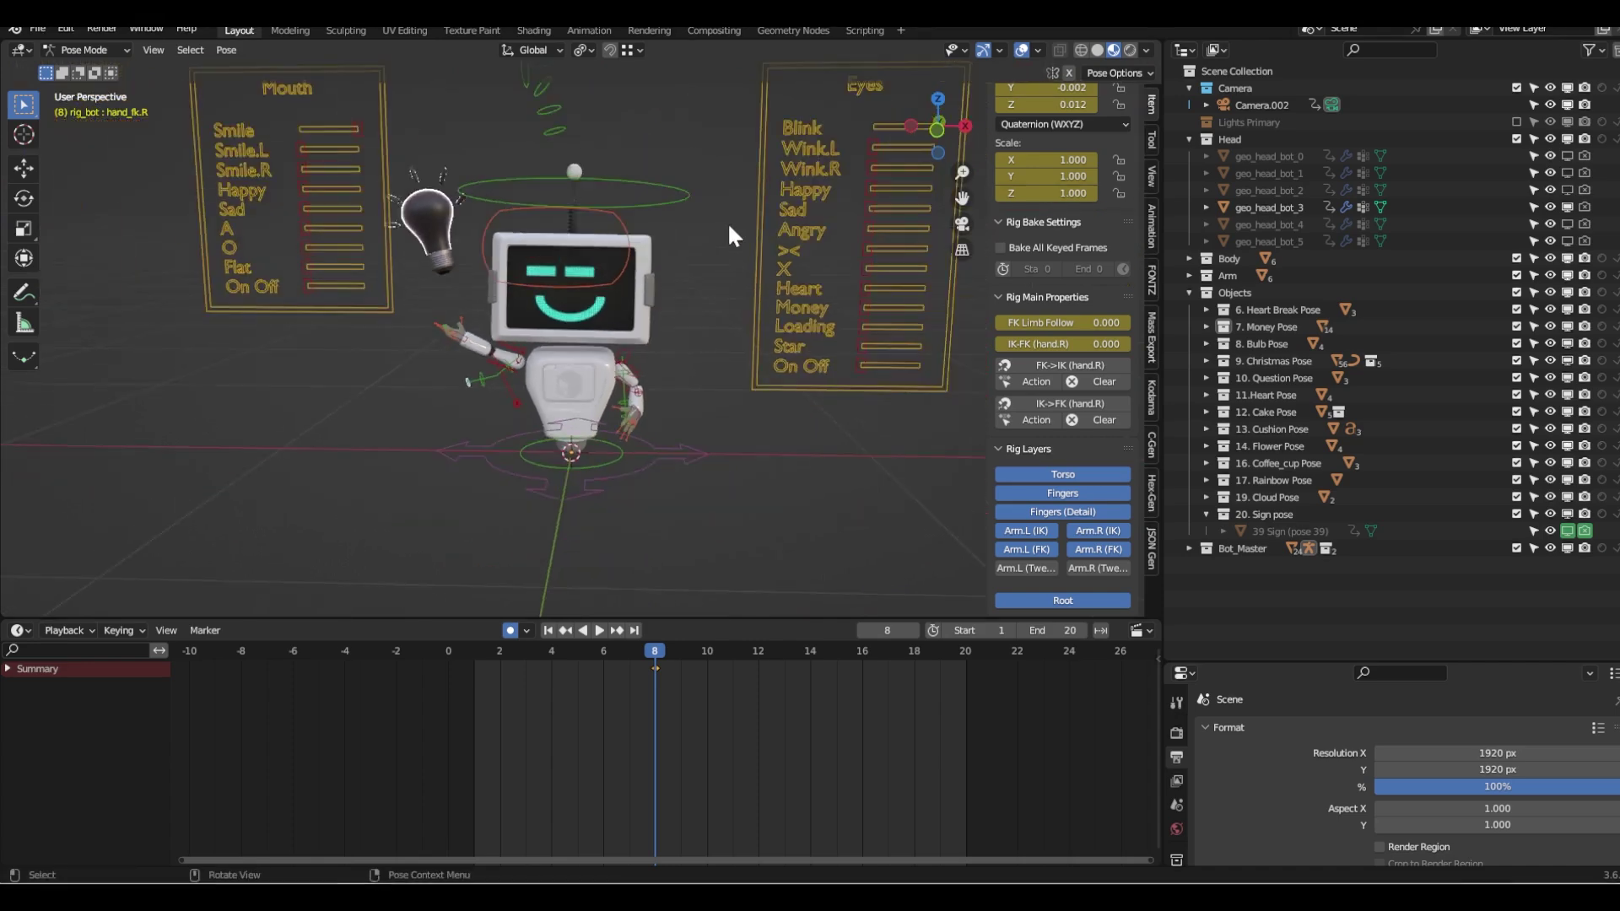
- Rotate the Antenna.001 control above the head and tilt the Head control by about 7.25°
shift+middle_drag(736, 238, 741, 318)
click(567, 177)
key(r)
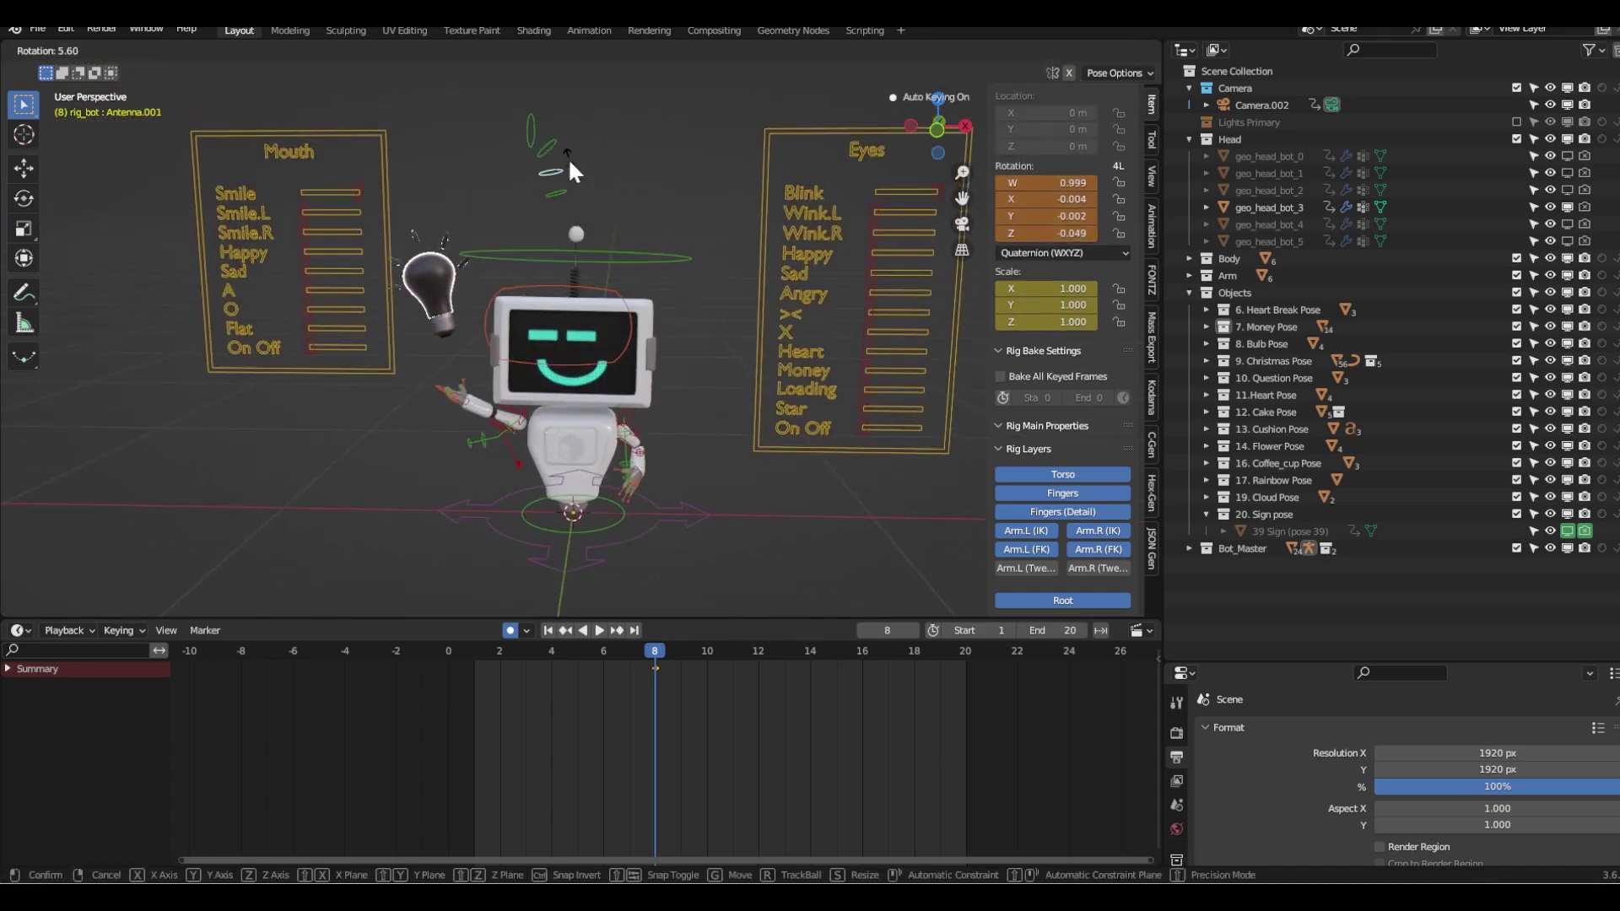
click(572, 174)
click(615, 260)
key(r)
click(634, 270)
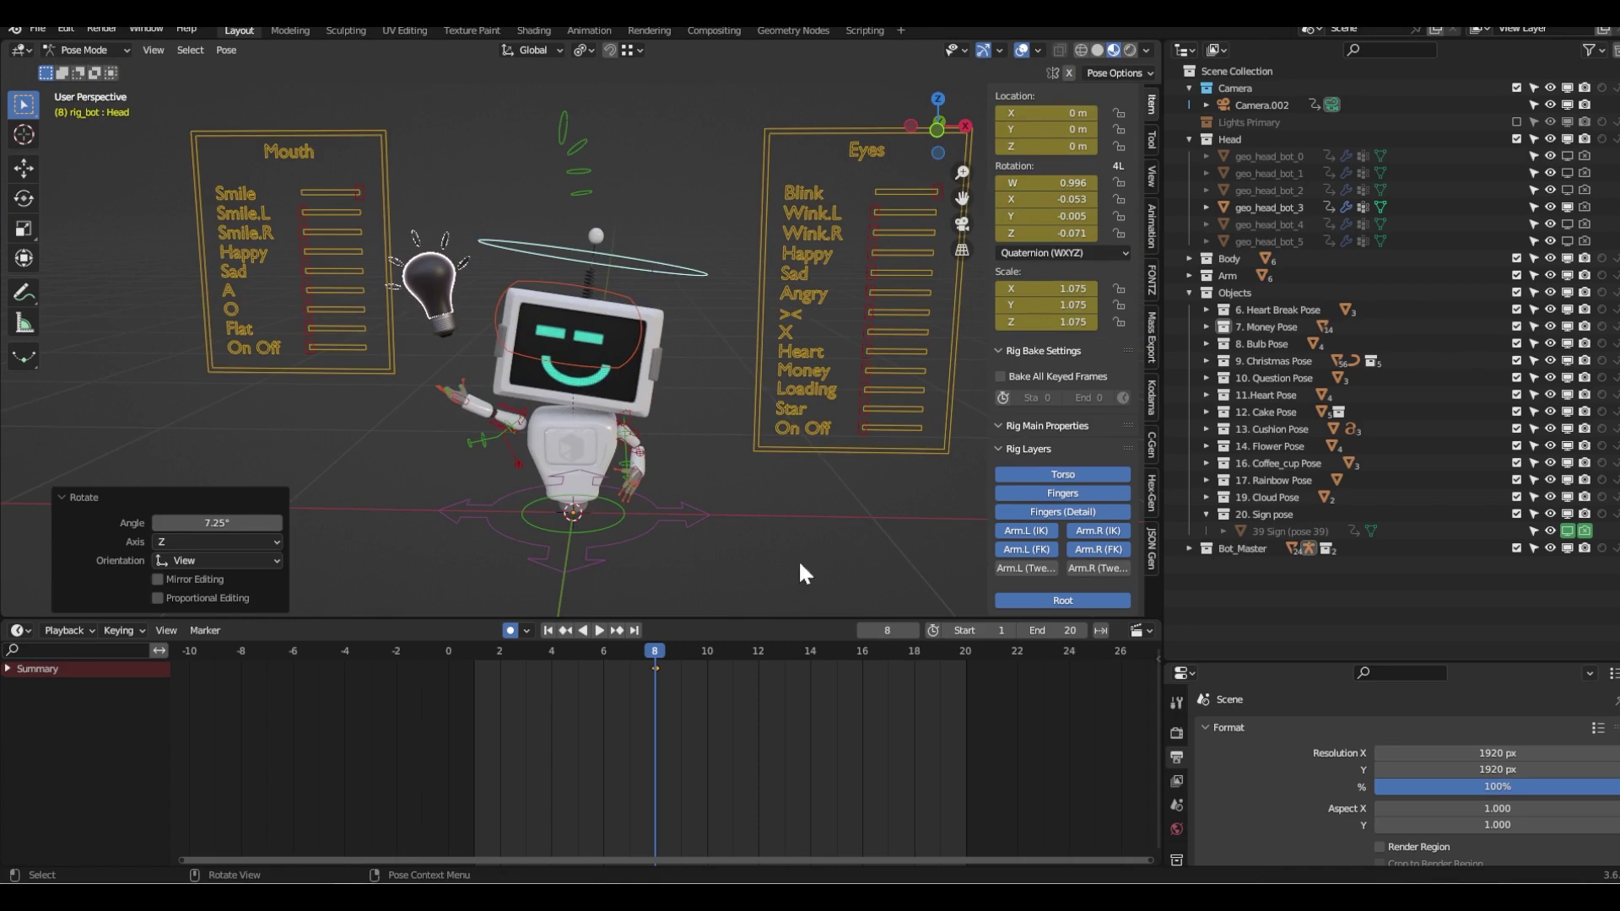
- Select the body mesh geo_body_bot_1 in Object Mode and expand the Base Color texture settings of its mat_bot_1 material
scroll(595, 339, down, 1)
shift+middle_drag(690, 377, 665, 324)
scroll(665, 324, up, 3)
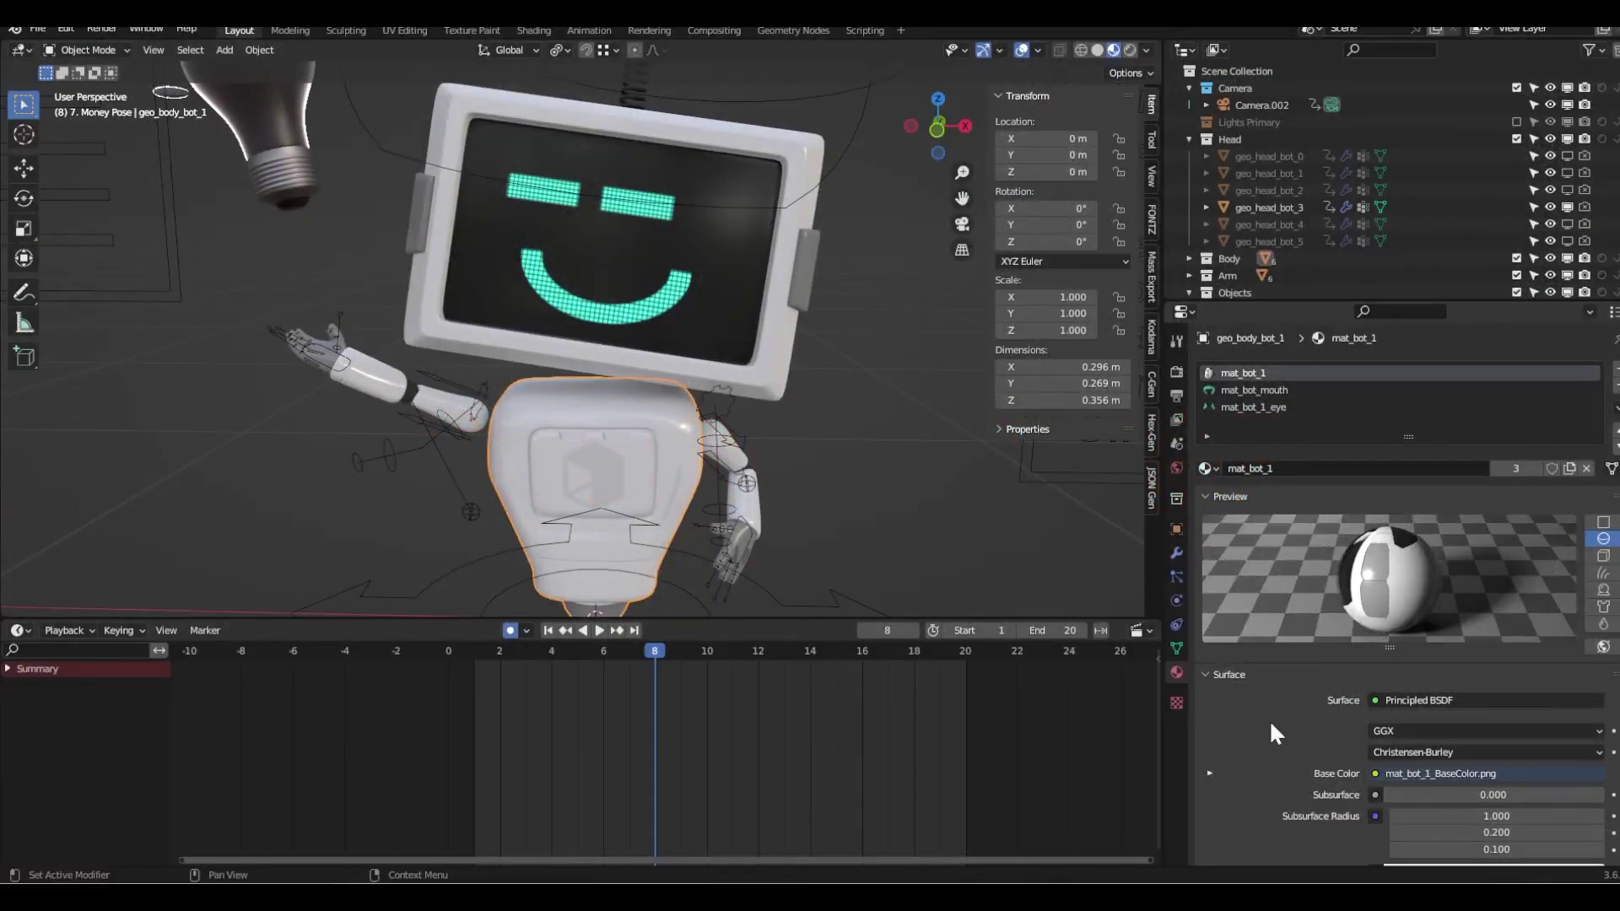
scroll(687, 461, down, 1)
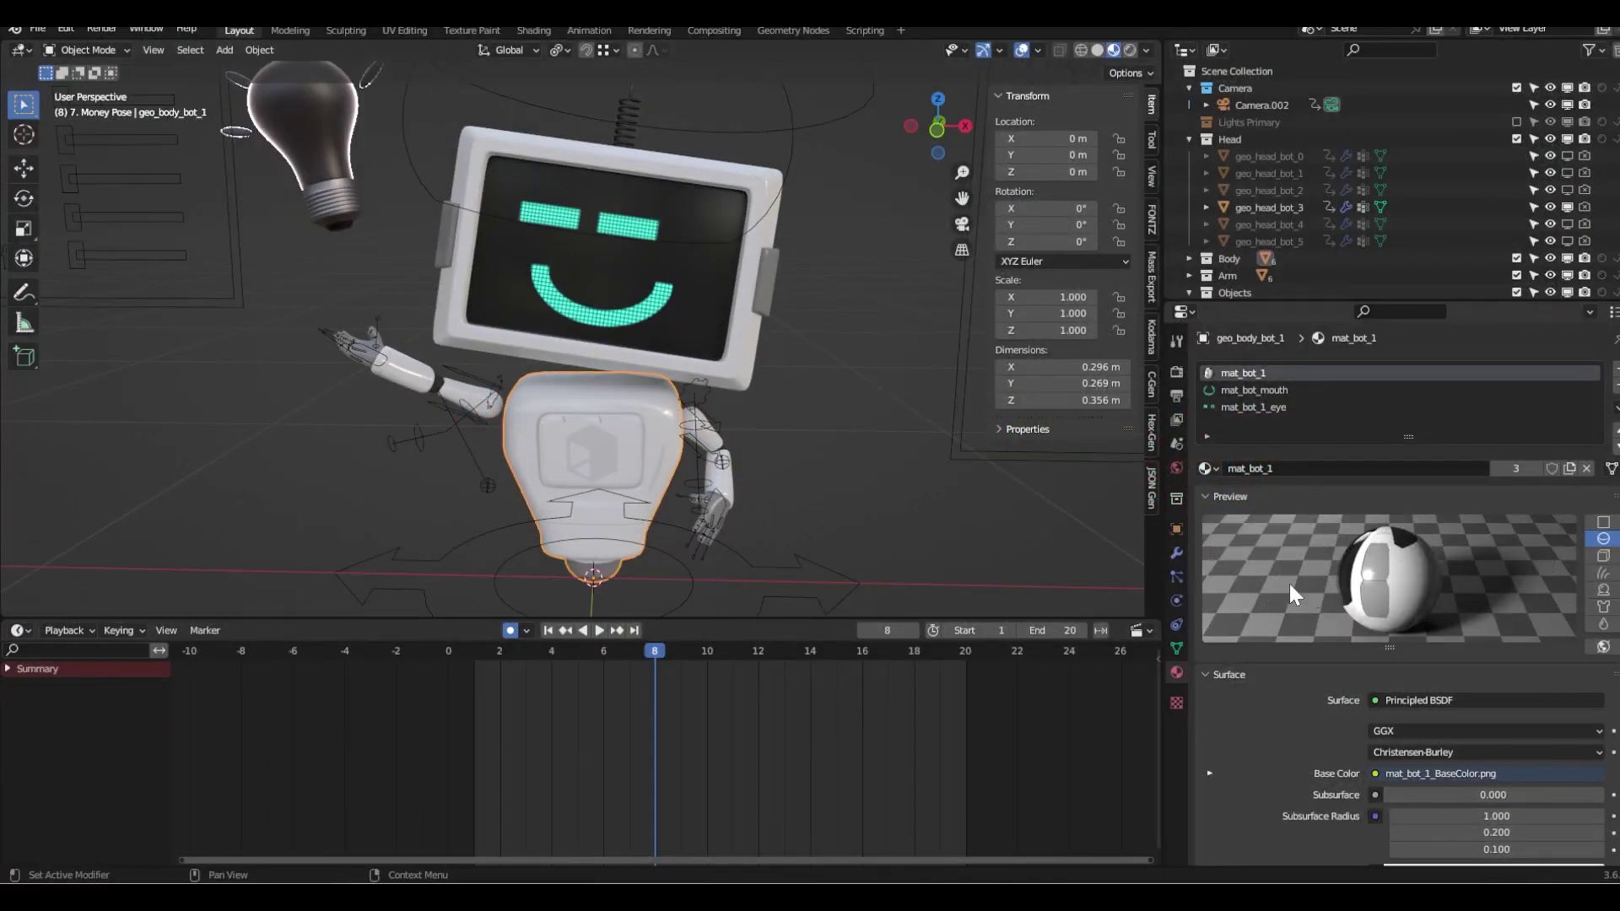
scroll(1249, 641, down, 2)
click(1209, 700)
scroll(1235, 733, down, 5)
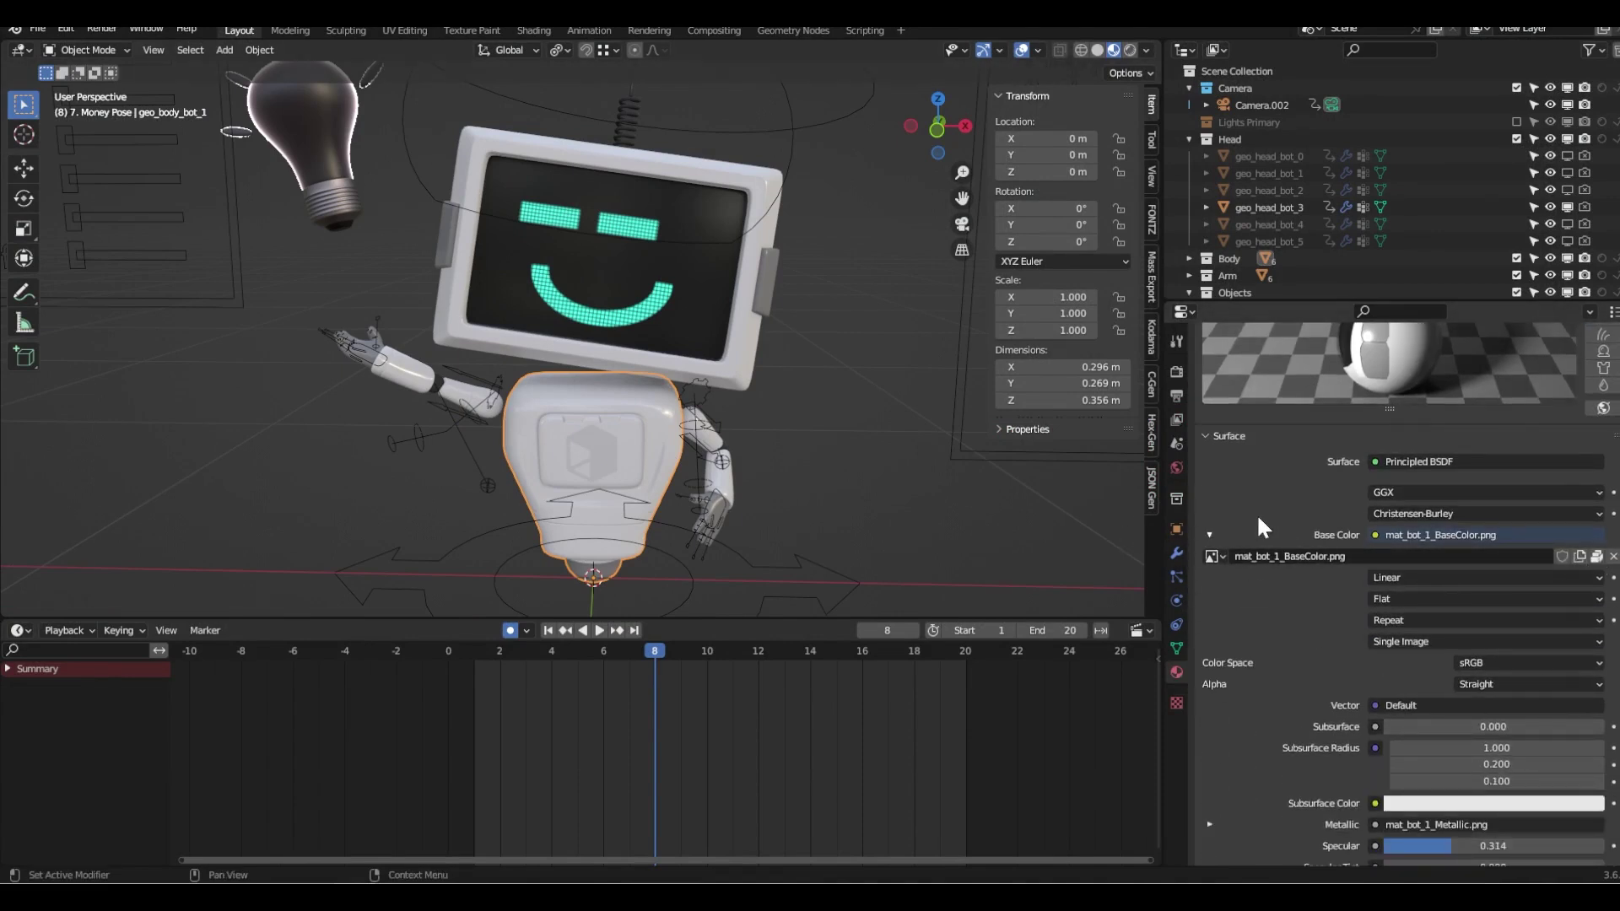
- Unpack mat_bot_1_BaseColor.png with the option Use file from current directory (create when necessary)
click(1597, 557)
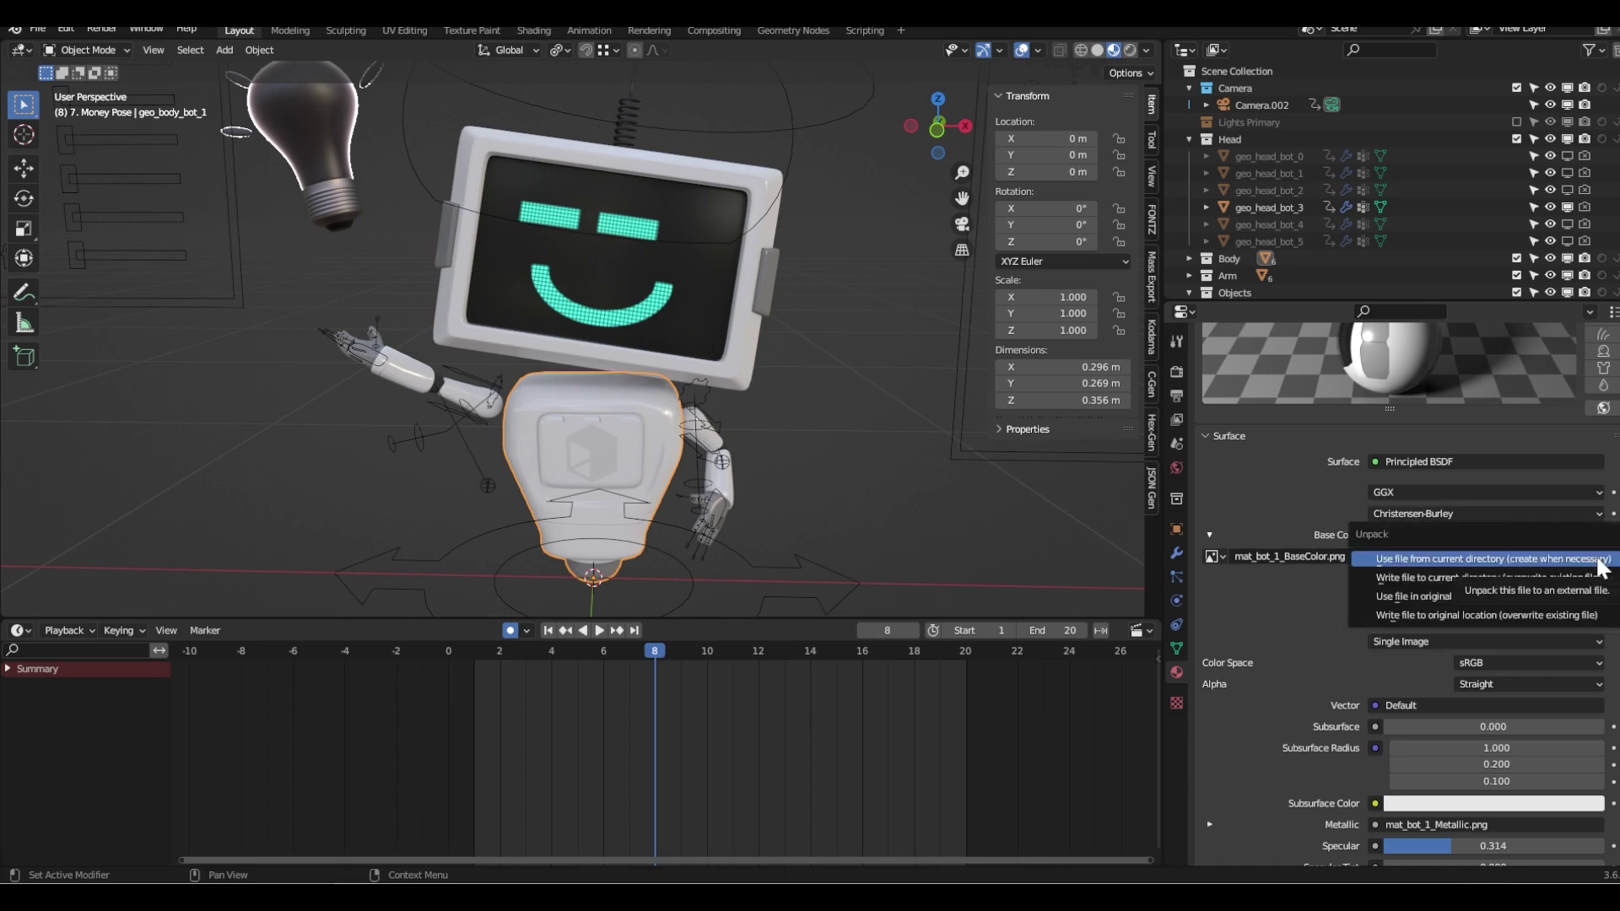
click(1501, 560)
drag(810, 114, 2, 143)
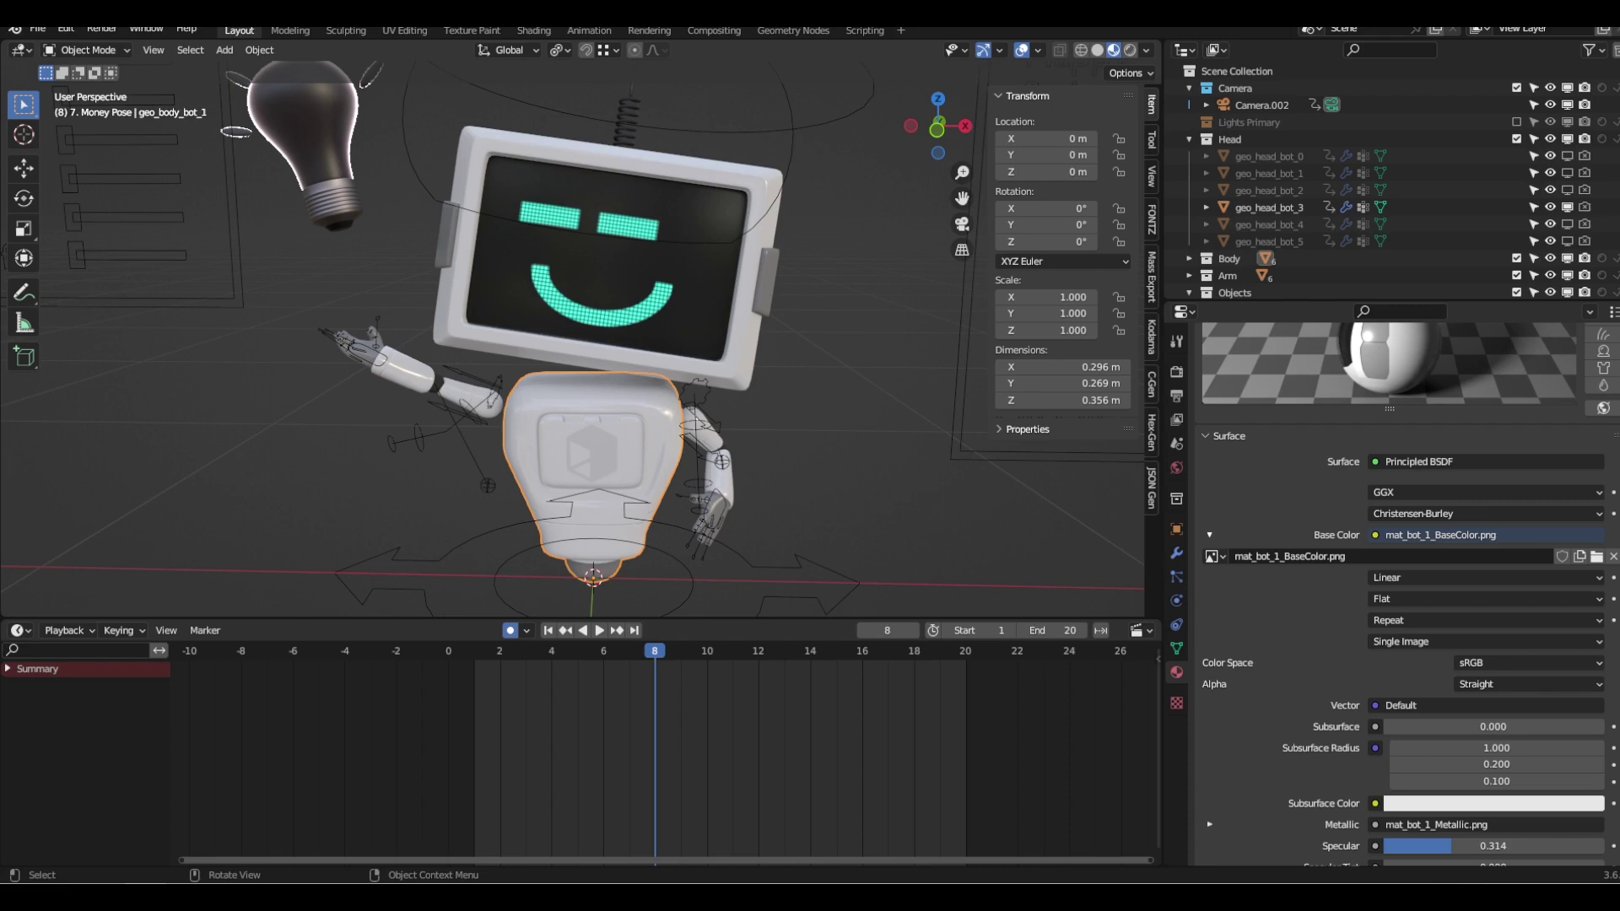
- Switch to the textures folder in File Explorer and open mat_bot_1_BaseColor in the image viewer to examine the texture map
drag(2, 253, 976, 175)
click(714, 307)
click(825, 200)
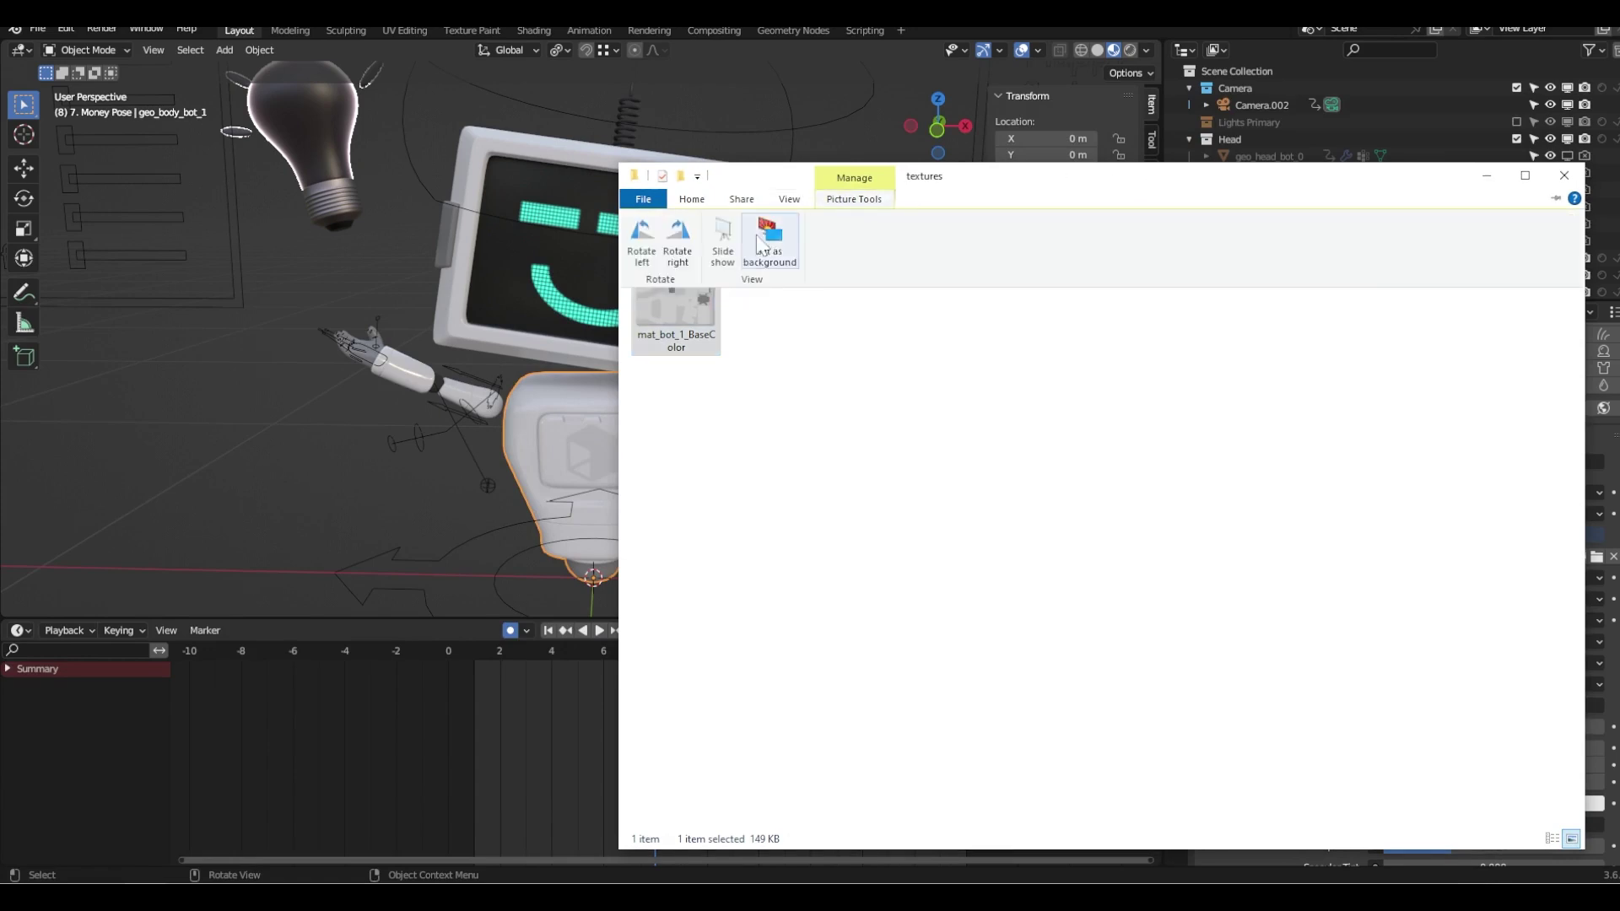
click(771, 350)
drag(743, 184, 987, 168)
double_click(924, 293)
drag(848, 120, 672, 112)
scroll(582, 318, up, 1)
scroll(712, 489, down, 1)
scroll(792, 578, up, 2)
scroll(793, 578, down, 2)
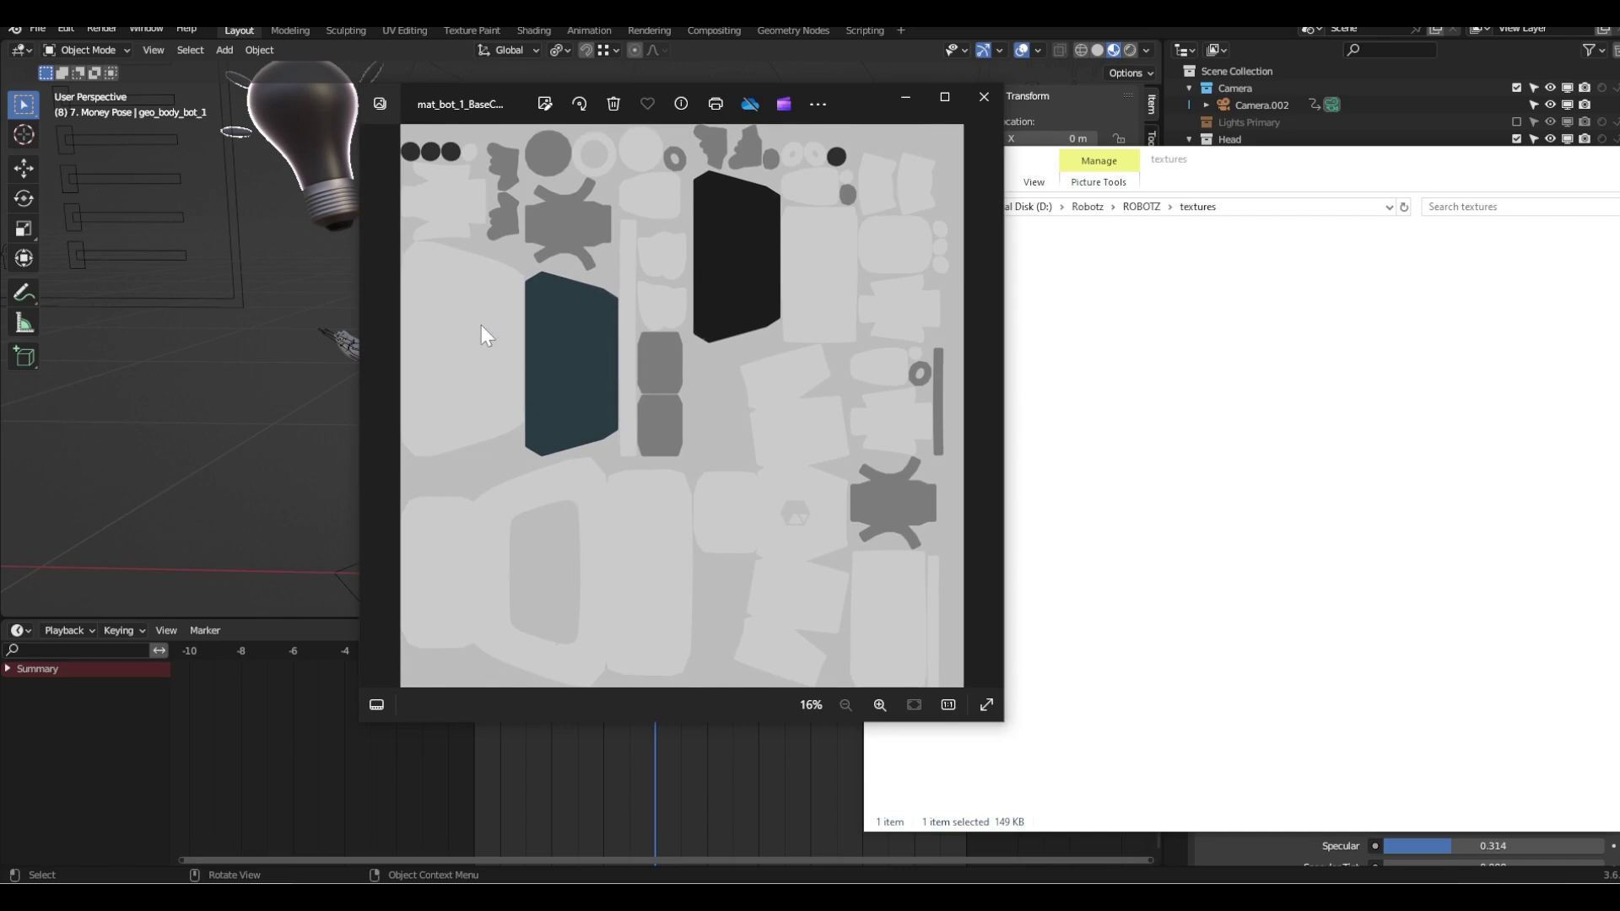
- Switch to Adobe Photoshop 2024 and open mat_bot_1_BaseColor.png from the textures folder for editing
click(932, 287)
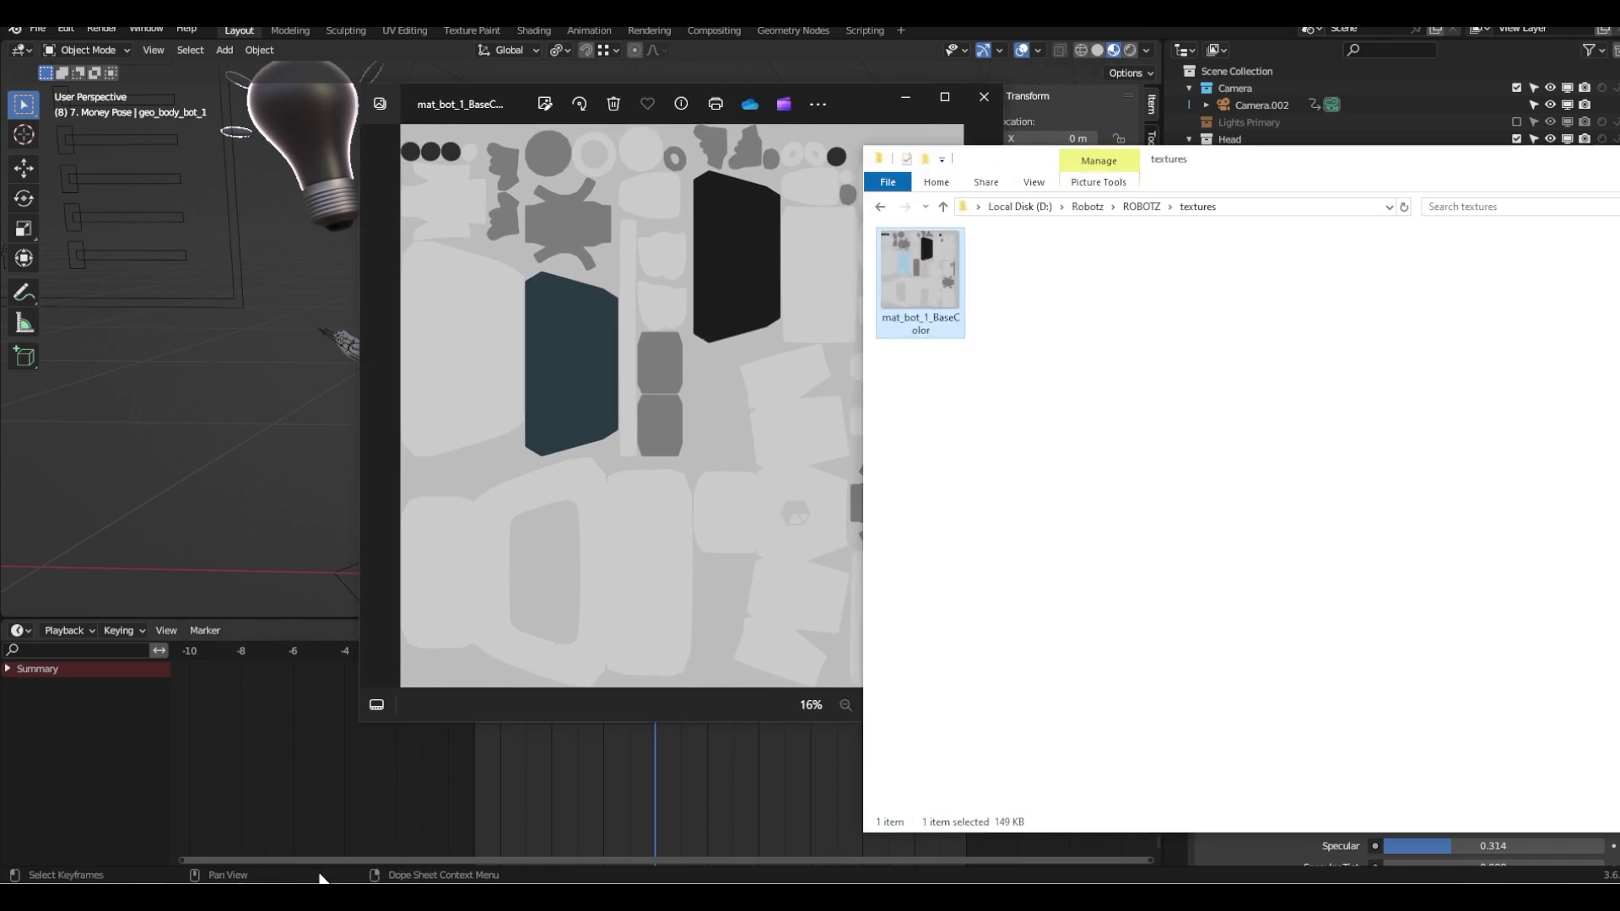
key(super)
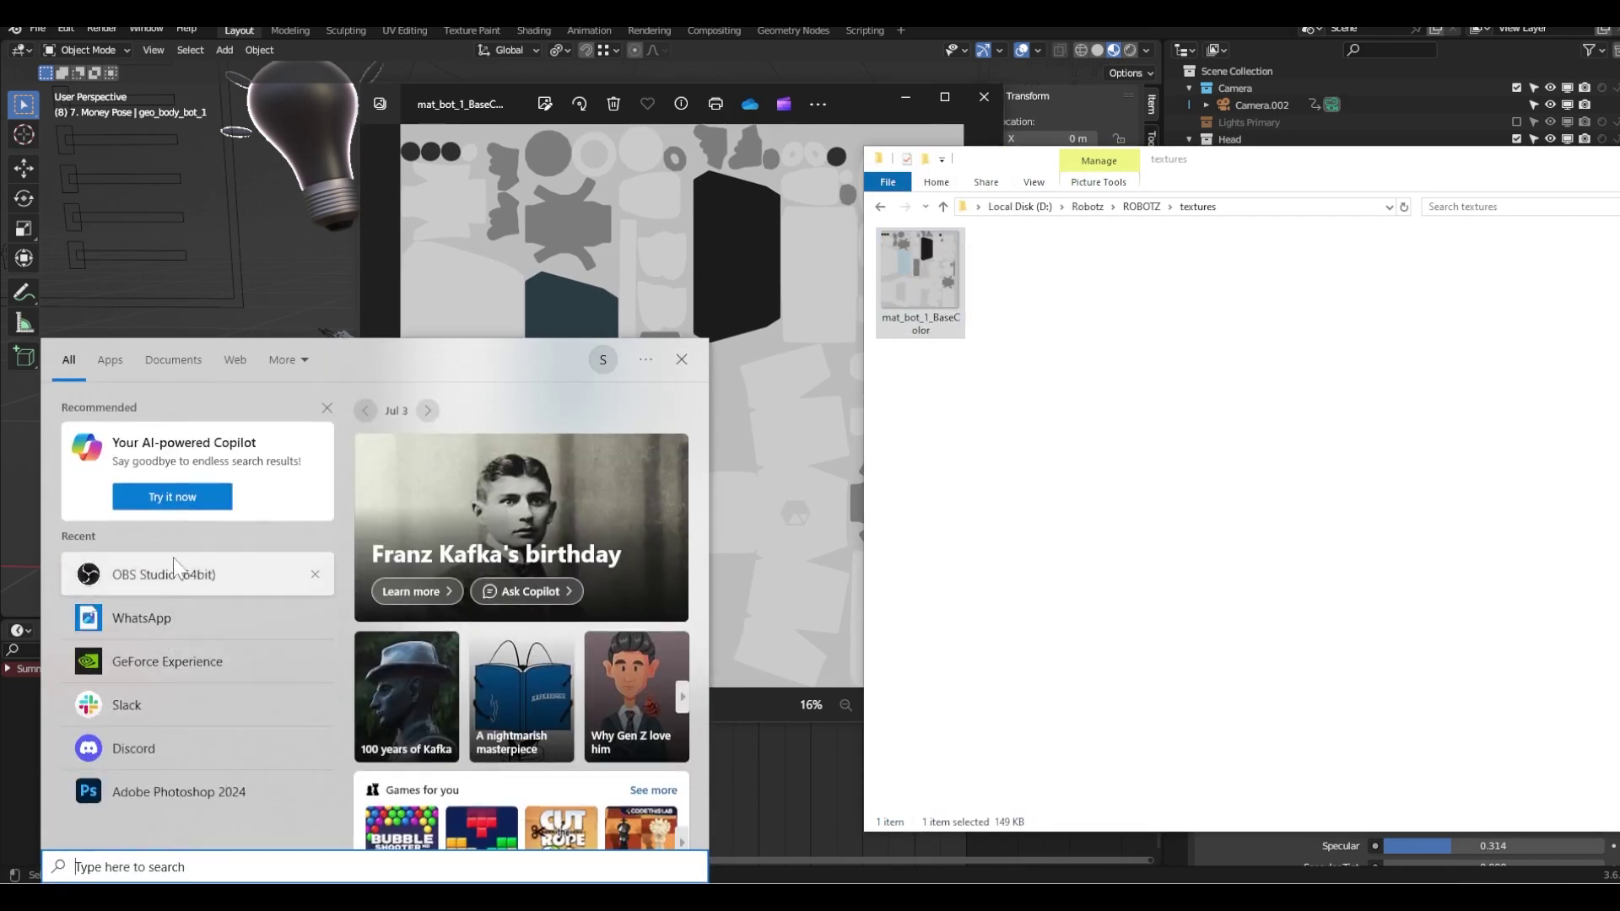
click(150, 800)
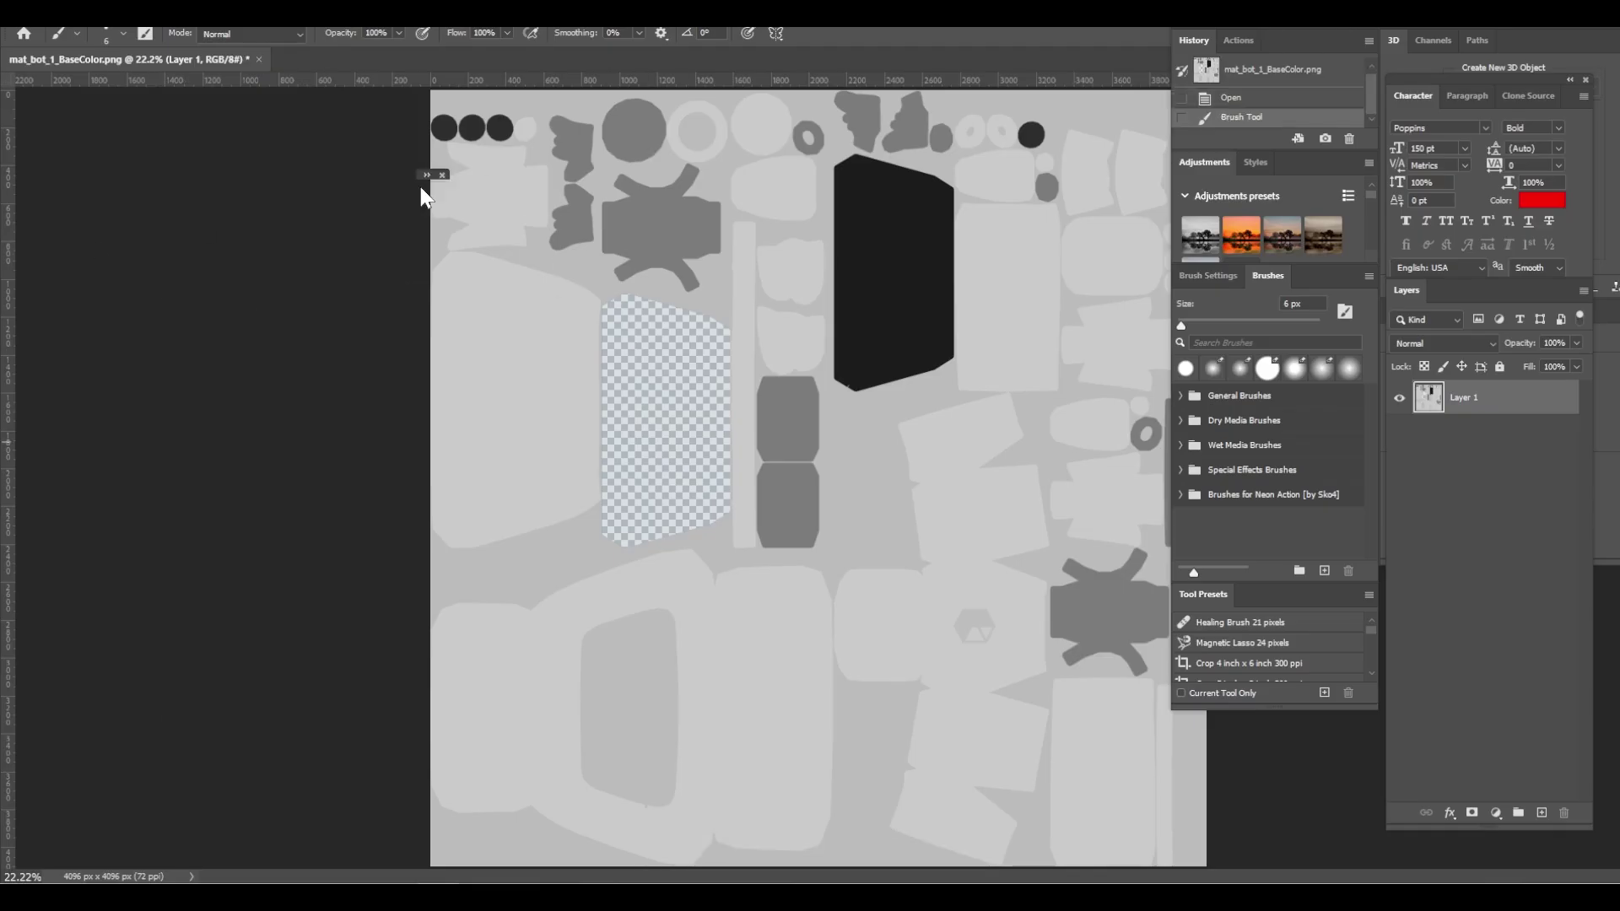
drag(415, 181, 37, 186)
- Select the light grey areas of the texture with the Magic Wand and pick a dark grey foreground color
click(40, 276)
click(602, 414)
click(35, 536)
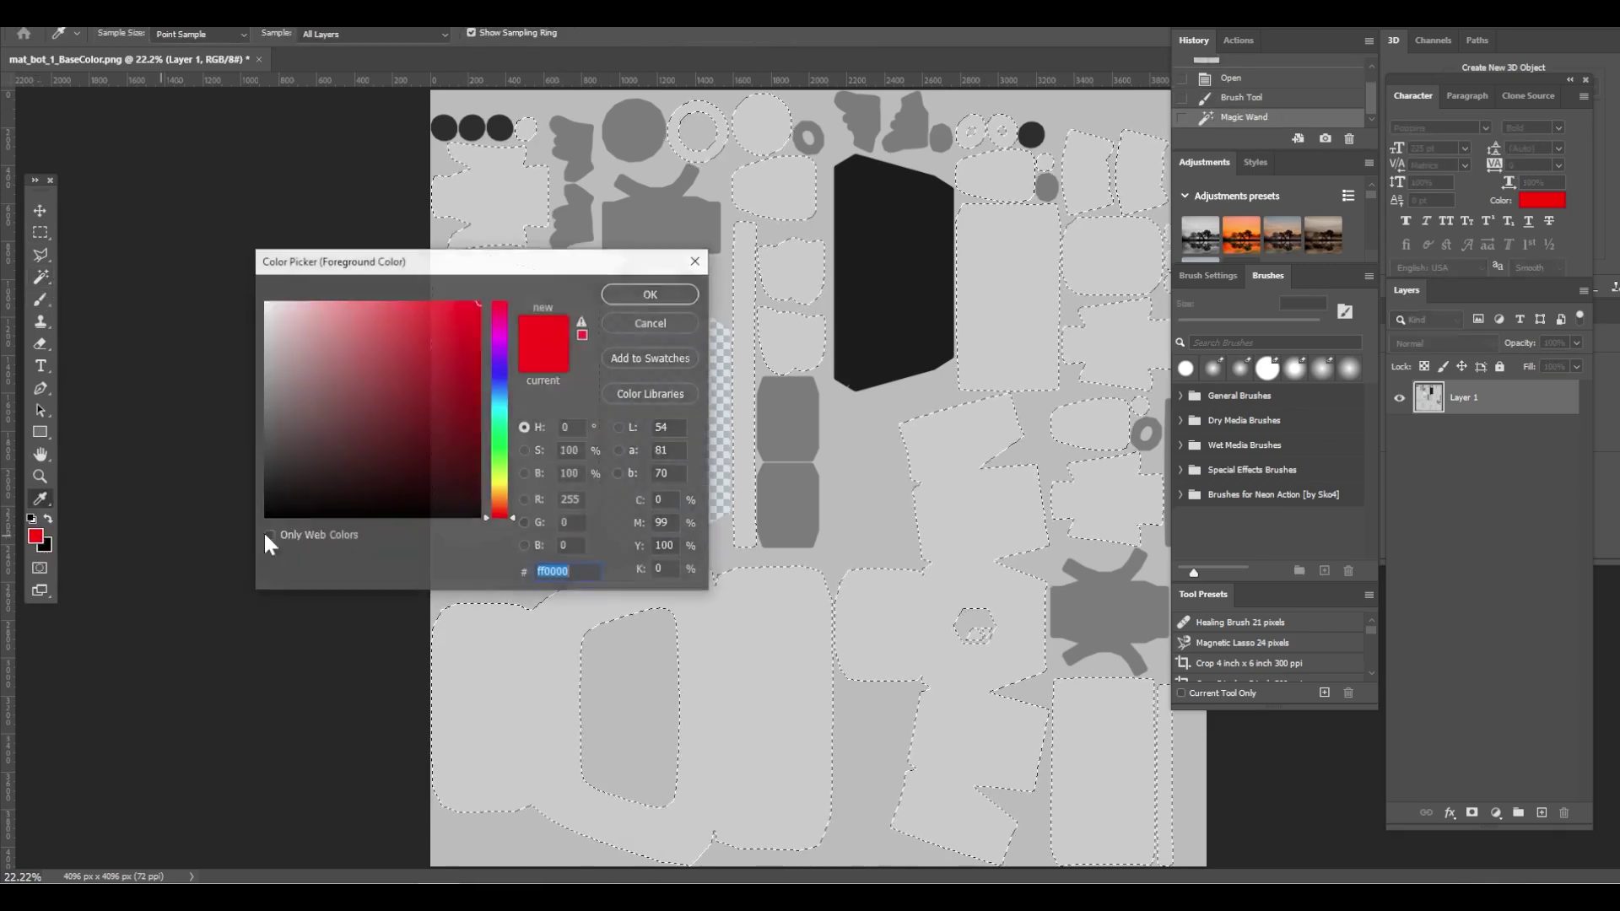
click(504, 369)
mouse_move(469, 348)
mouse_down()
mouse_move(338, 297)
mouse_move(344, 365)
mouse_move(244, 379)
mouse_move(355, 329)
mouse_move(205, 519)
mouse_move(278, 477)
mouse_move(246, 496)
mouse_move(236, 473)
mouse_up()
click(651, 294)
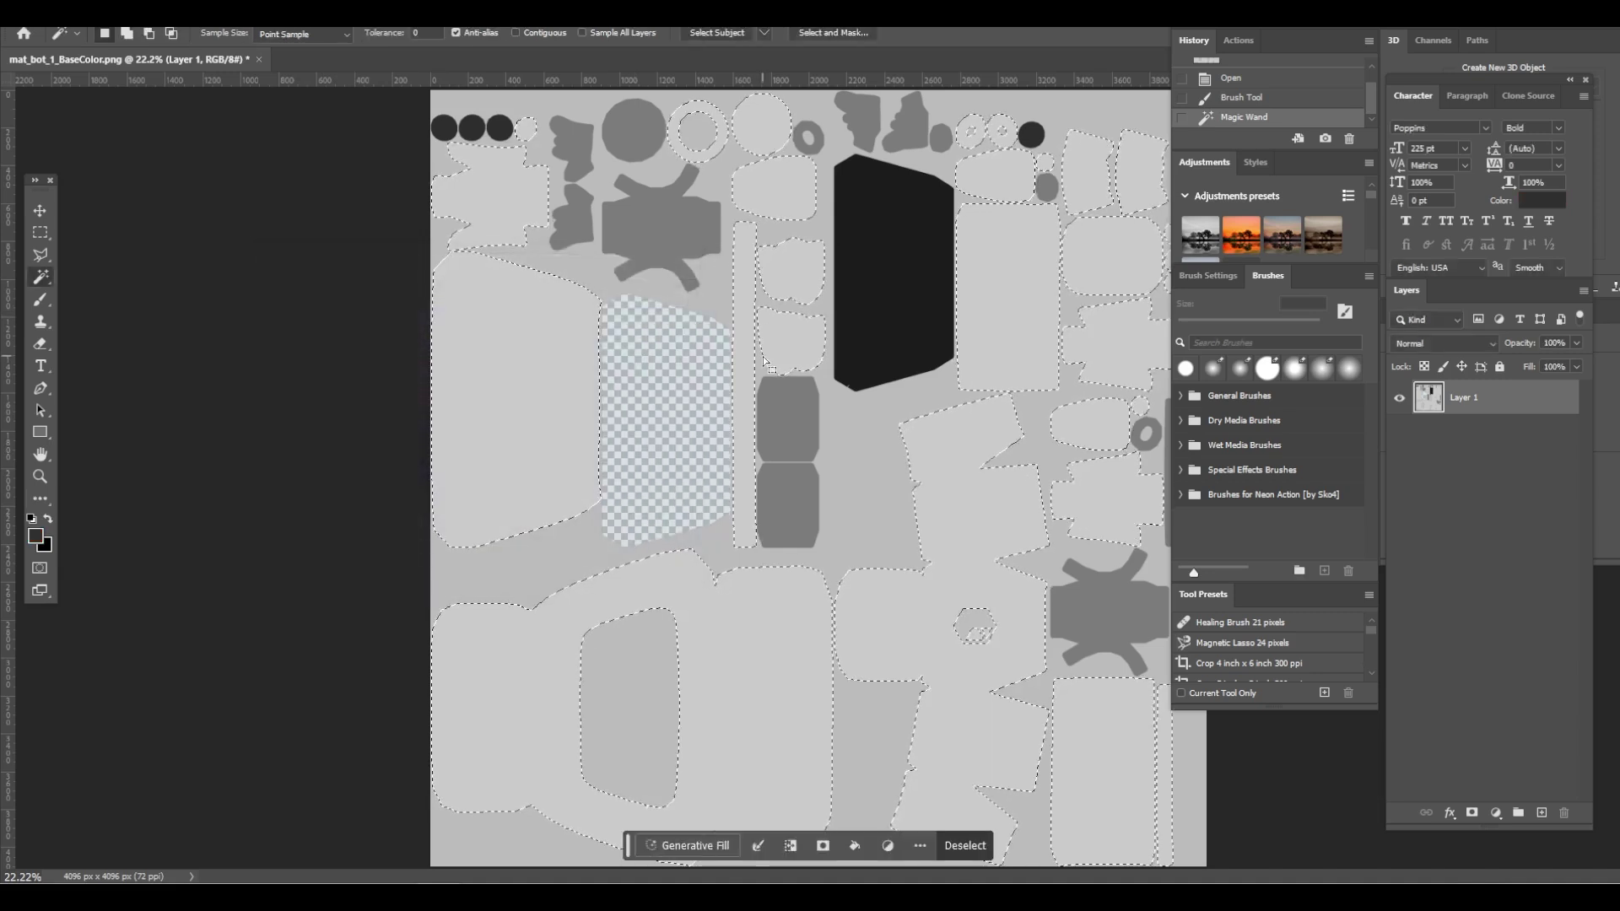
- Fill the selected areas with the foreground color, deselect them and save mat_bot_1_BaseColor.png
key(alt+BackSpace)
key(ctrl+d)
key(ctrl+s)
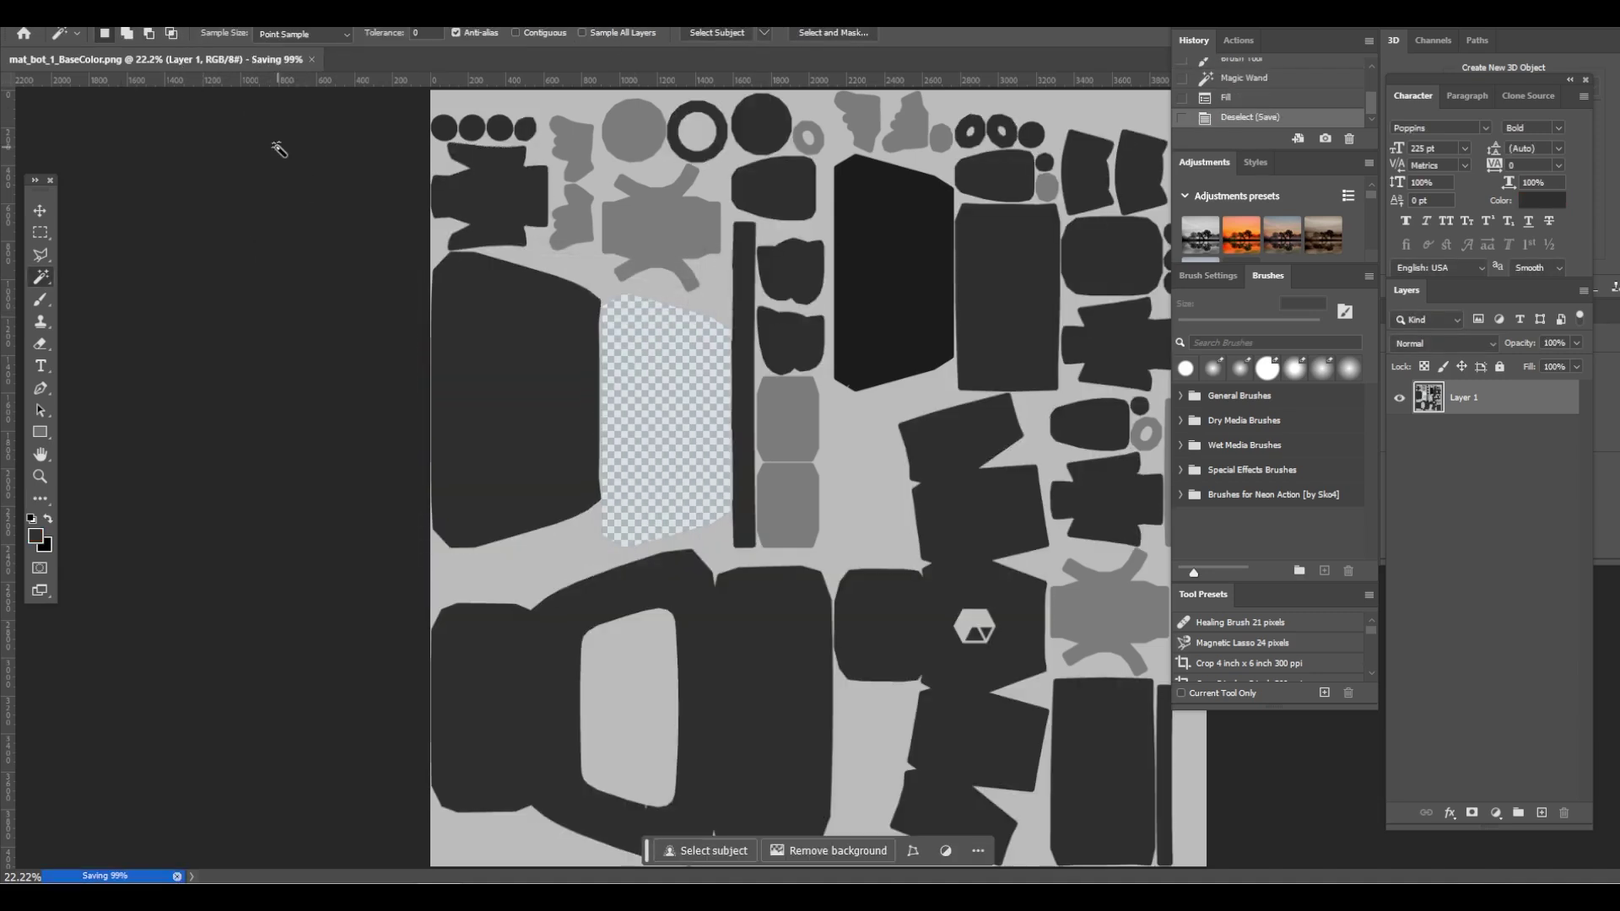
- Return to Blender and load the edited mat_bot_1_BaseColor.png from the textures folder as the body's Base Color image
click(1520, 32)
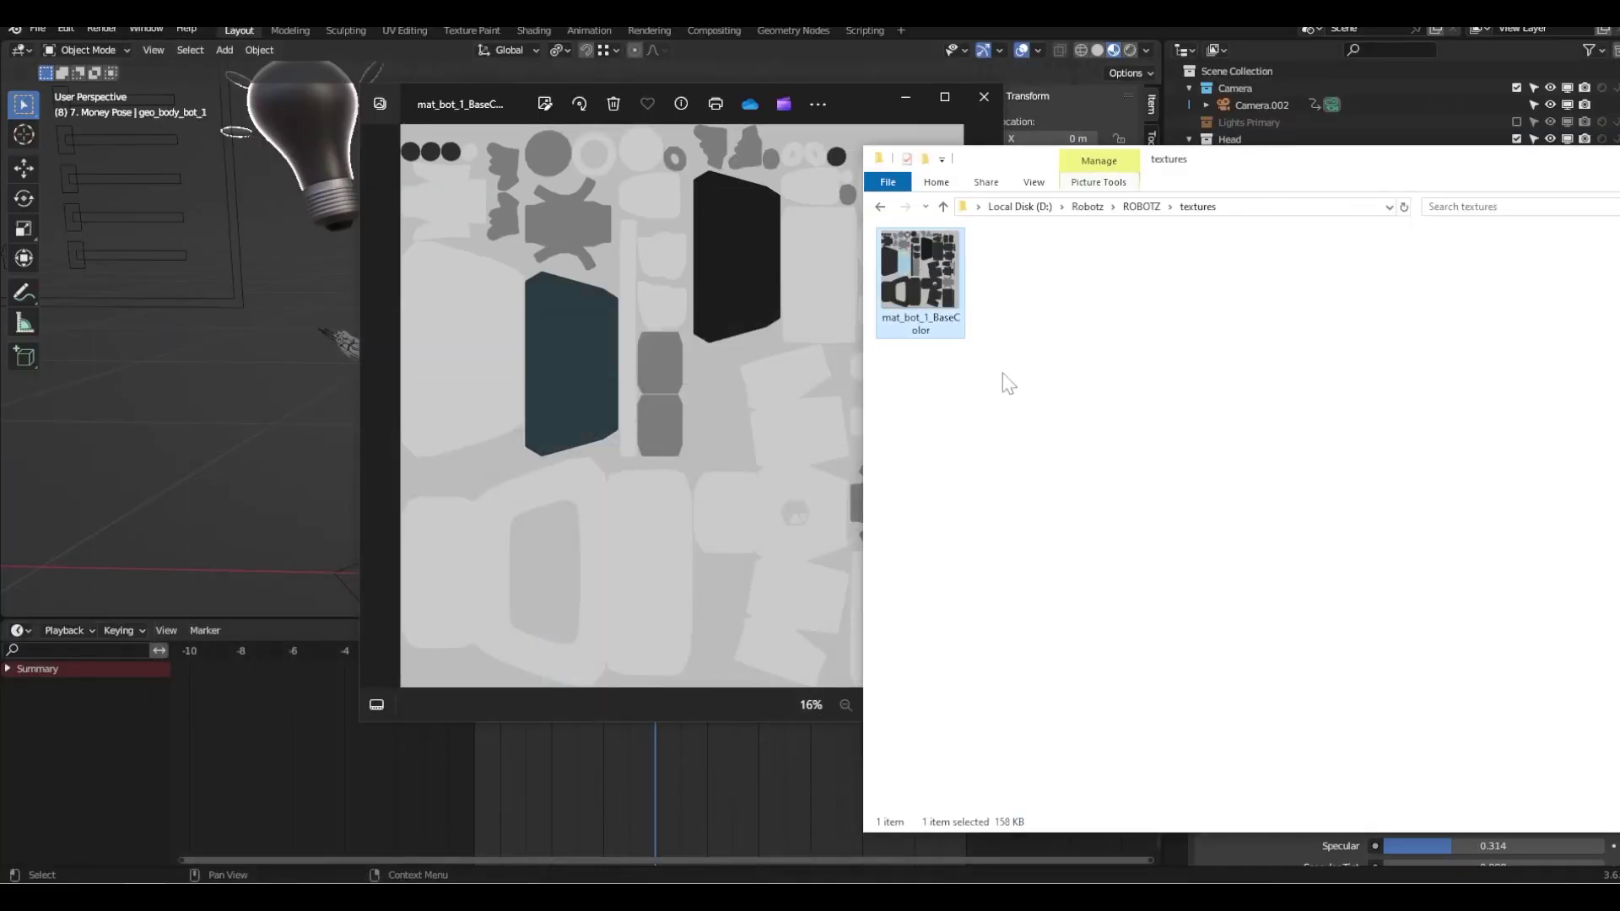
click(984, 97)
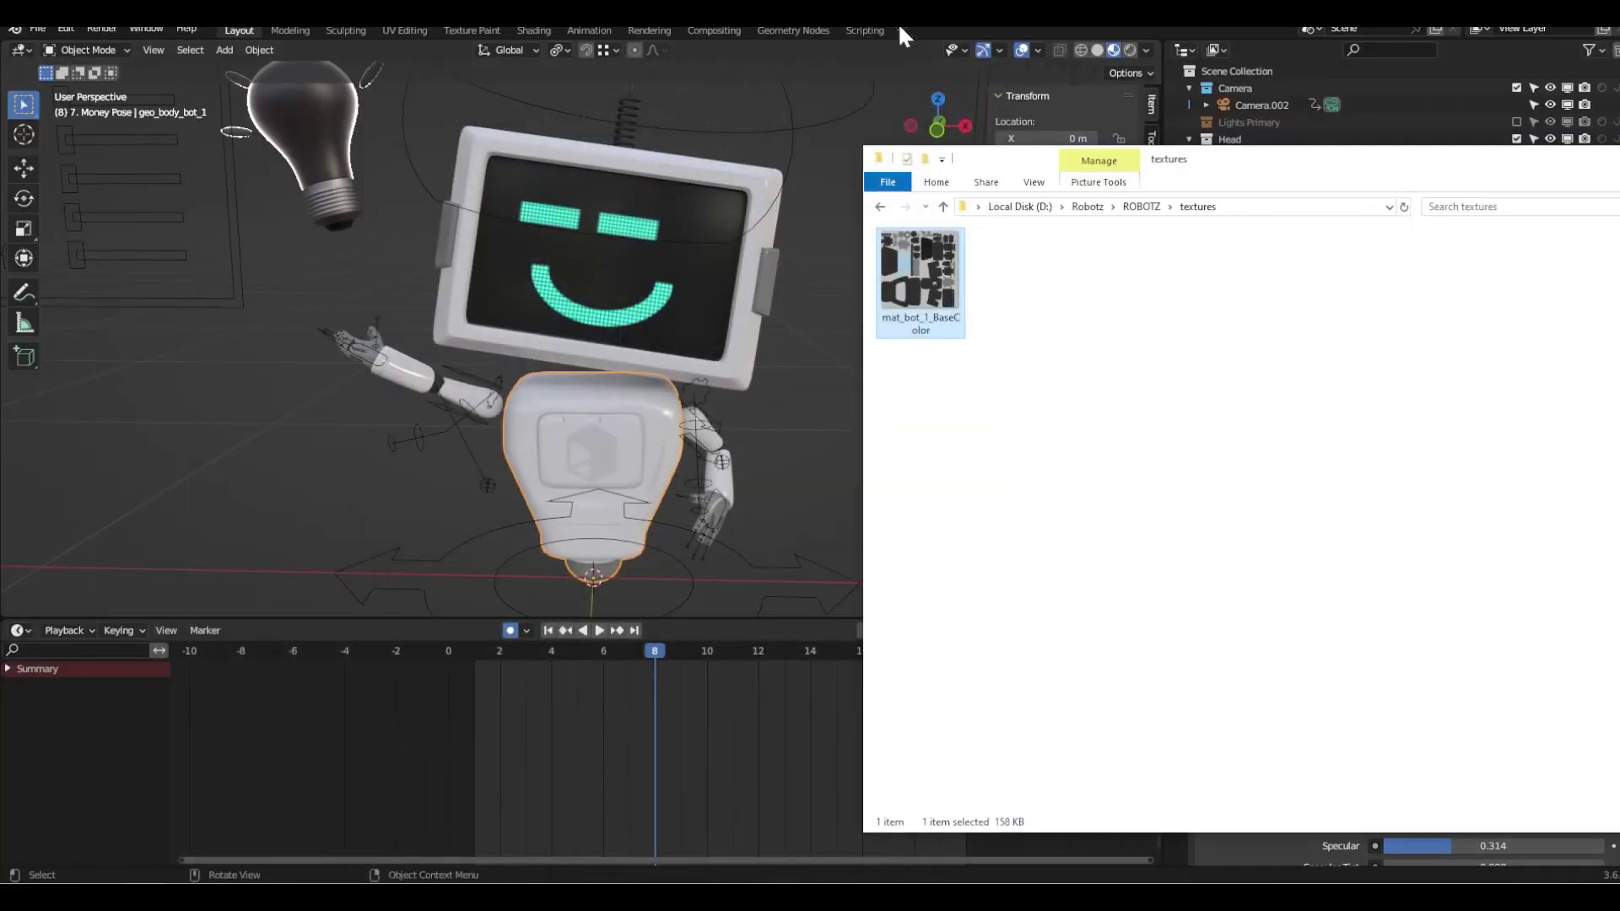
click(865, 25)
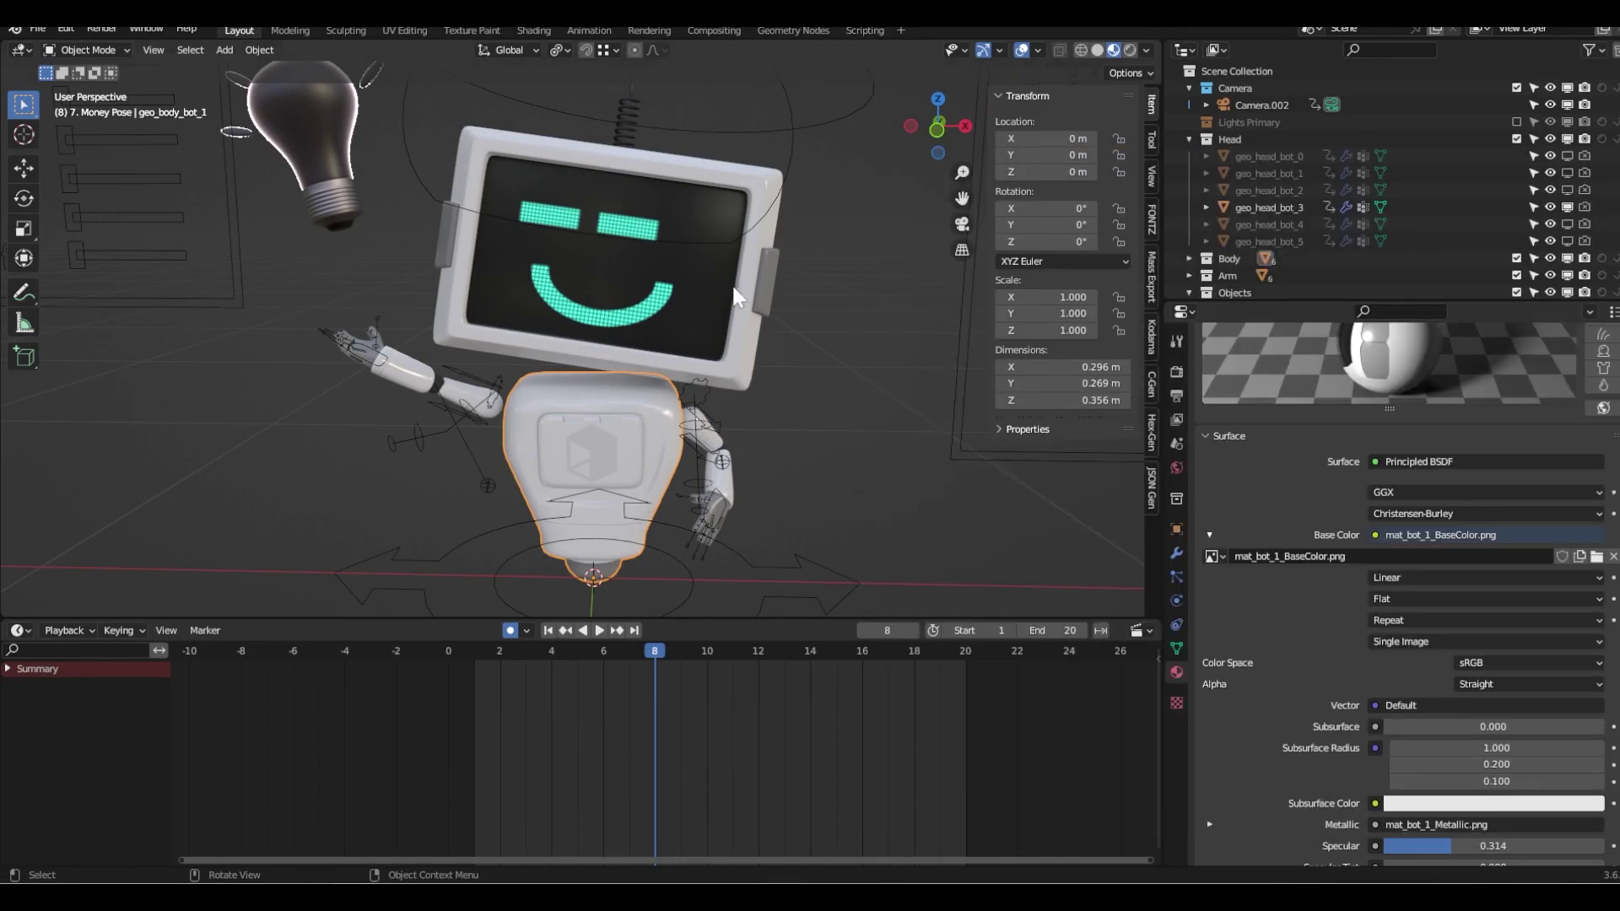
click(1597, 556)
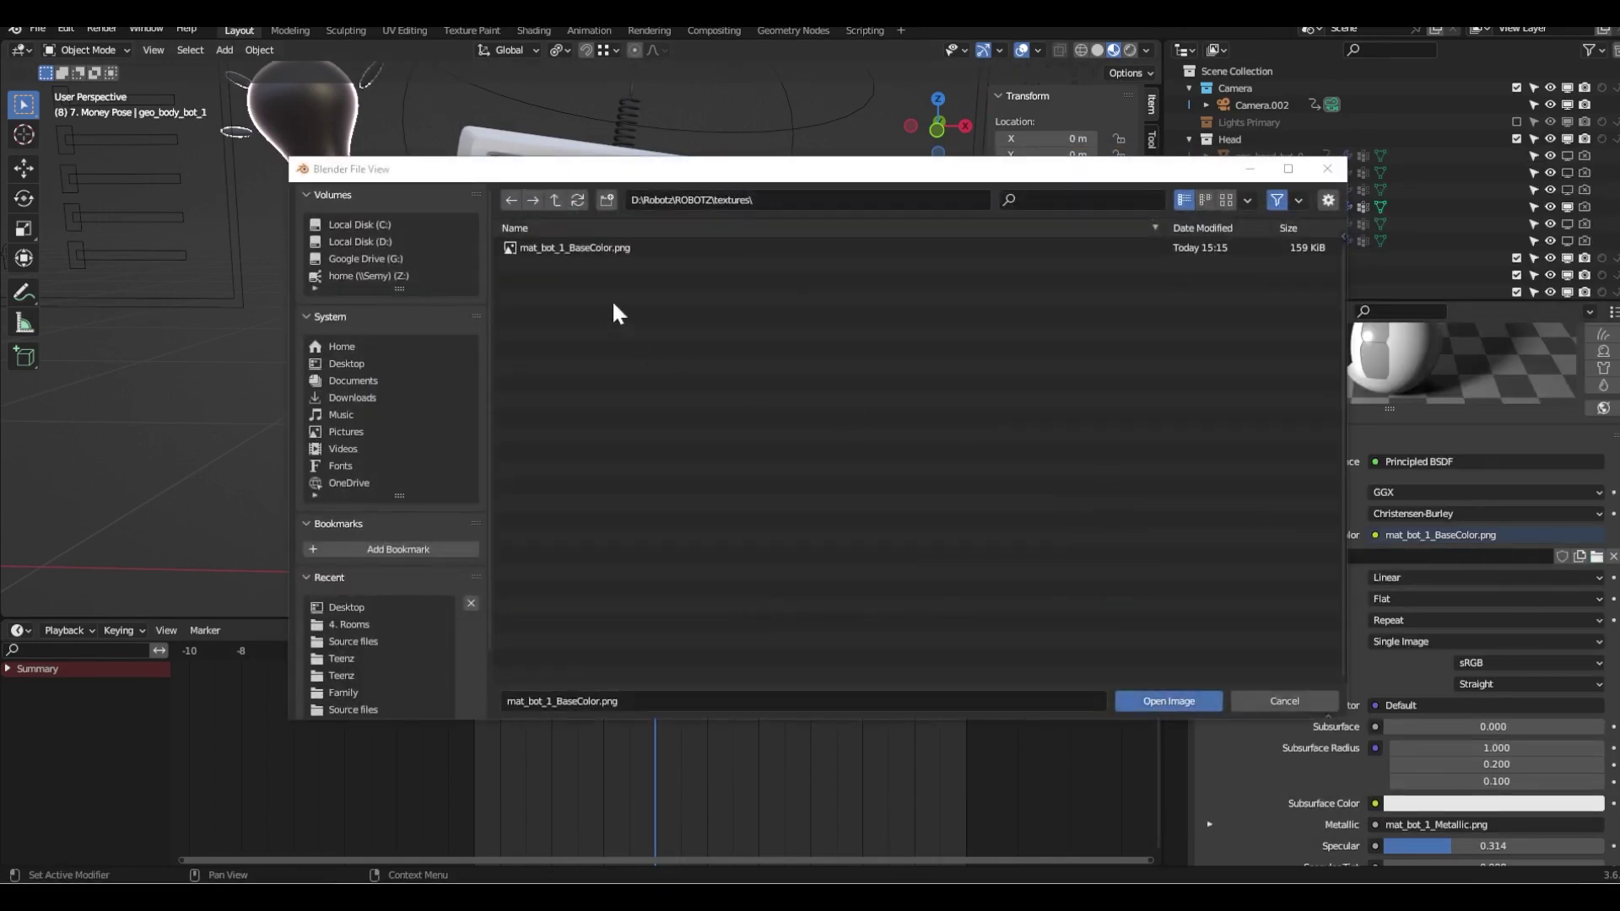
click(1151, 702)
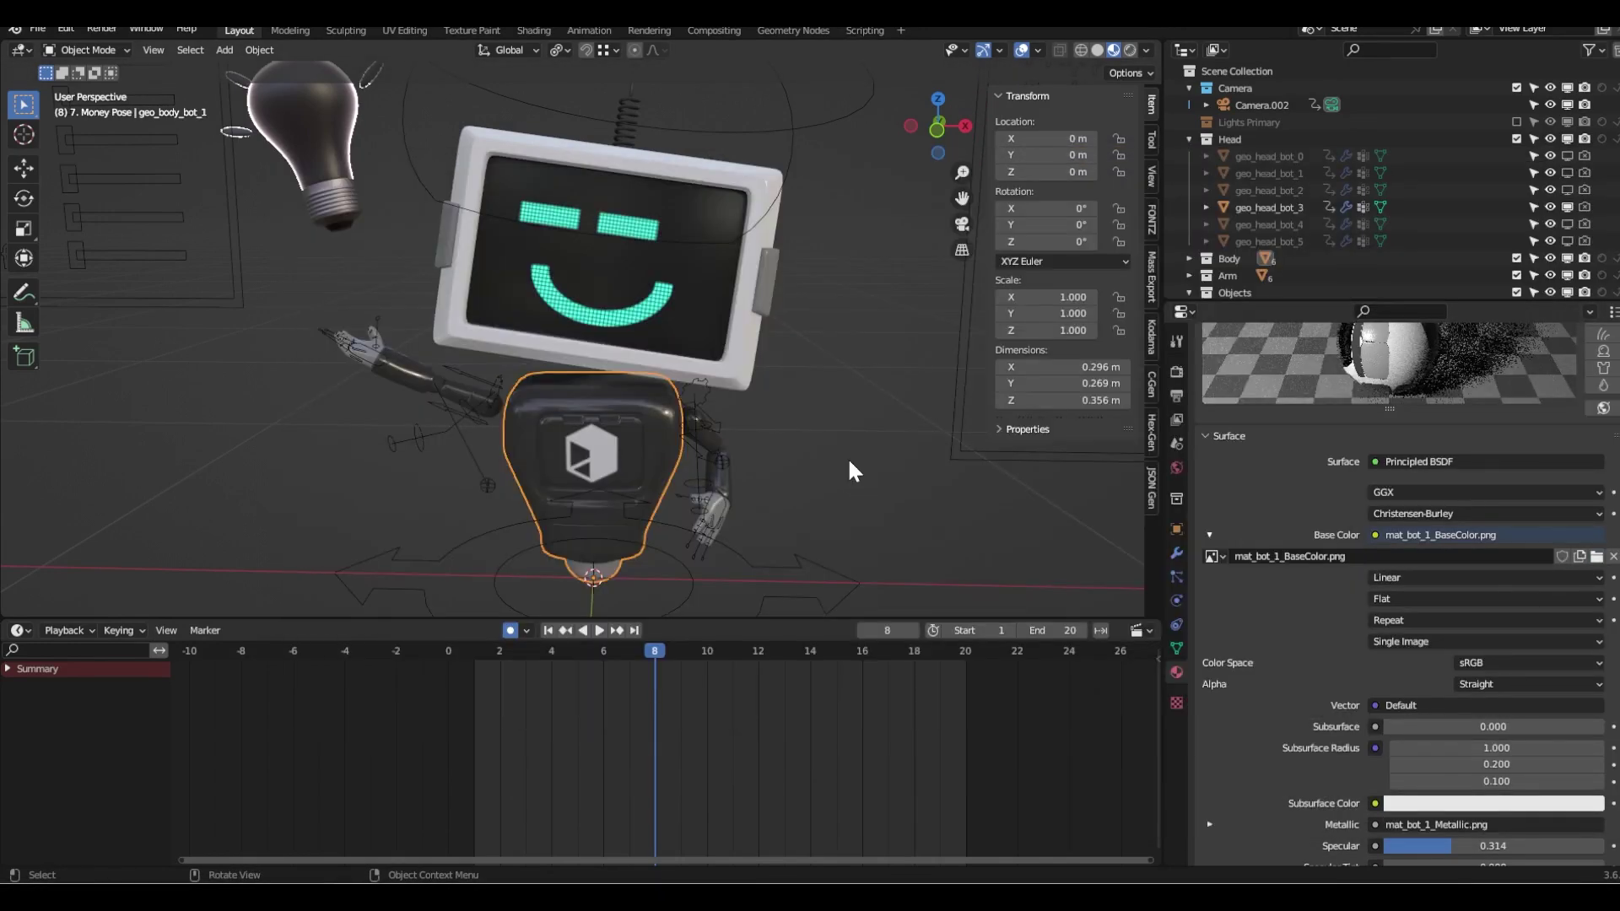
- Select the head mesh geo_head_bot_3 and expand the Base Color texture settings of its material
middle_drag(711, 377, 691, 428)
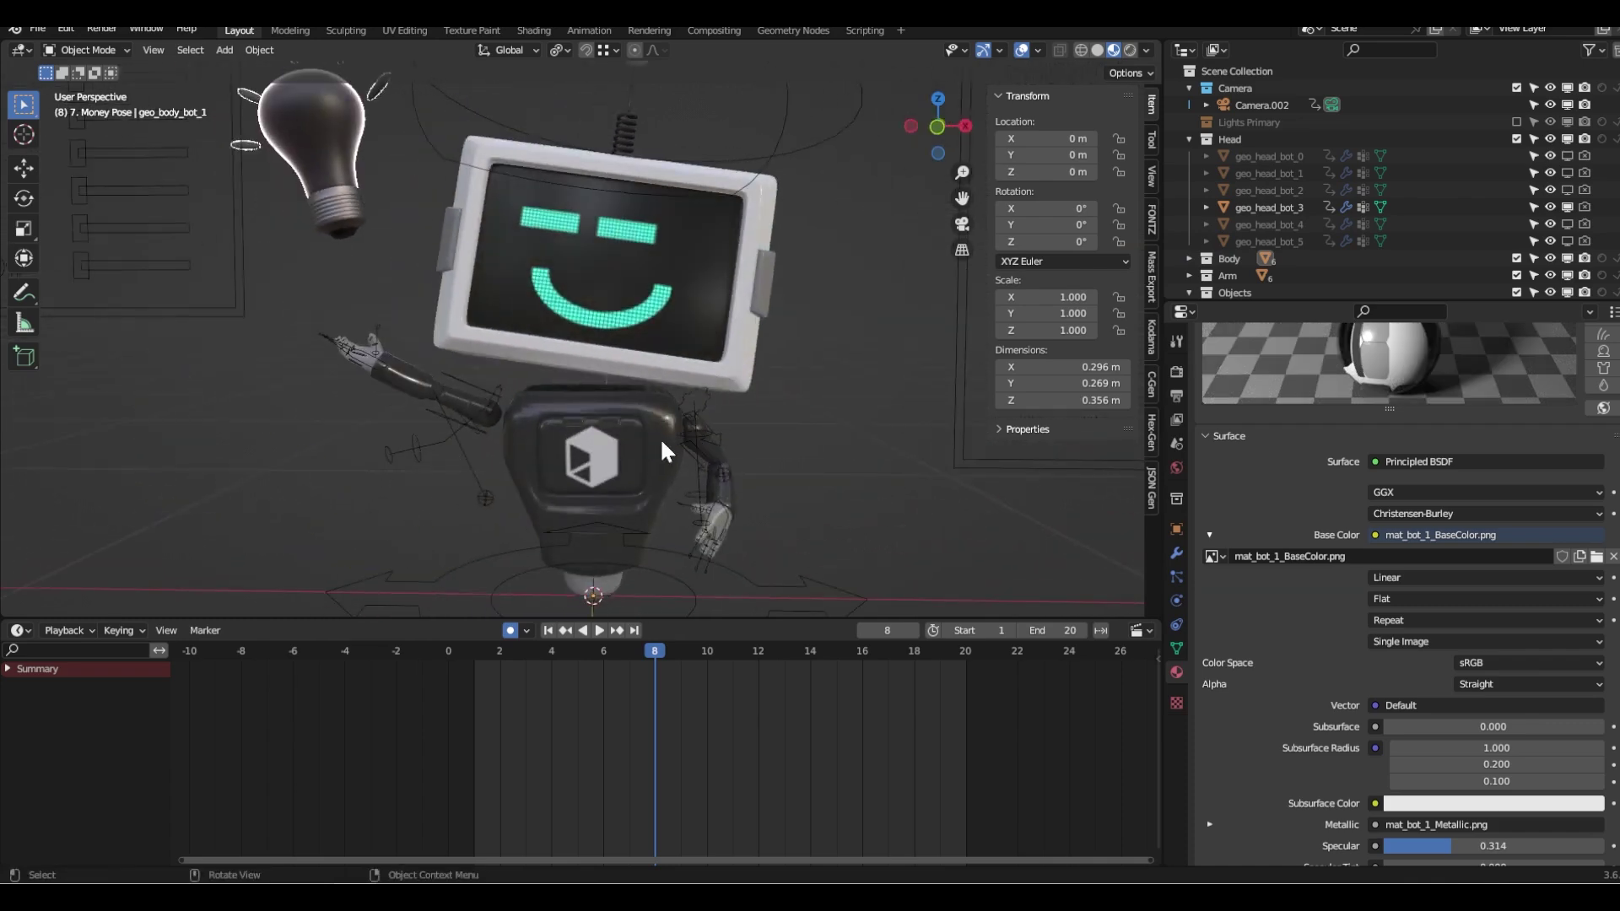
click(659, 365)
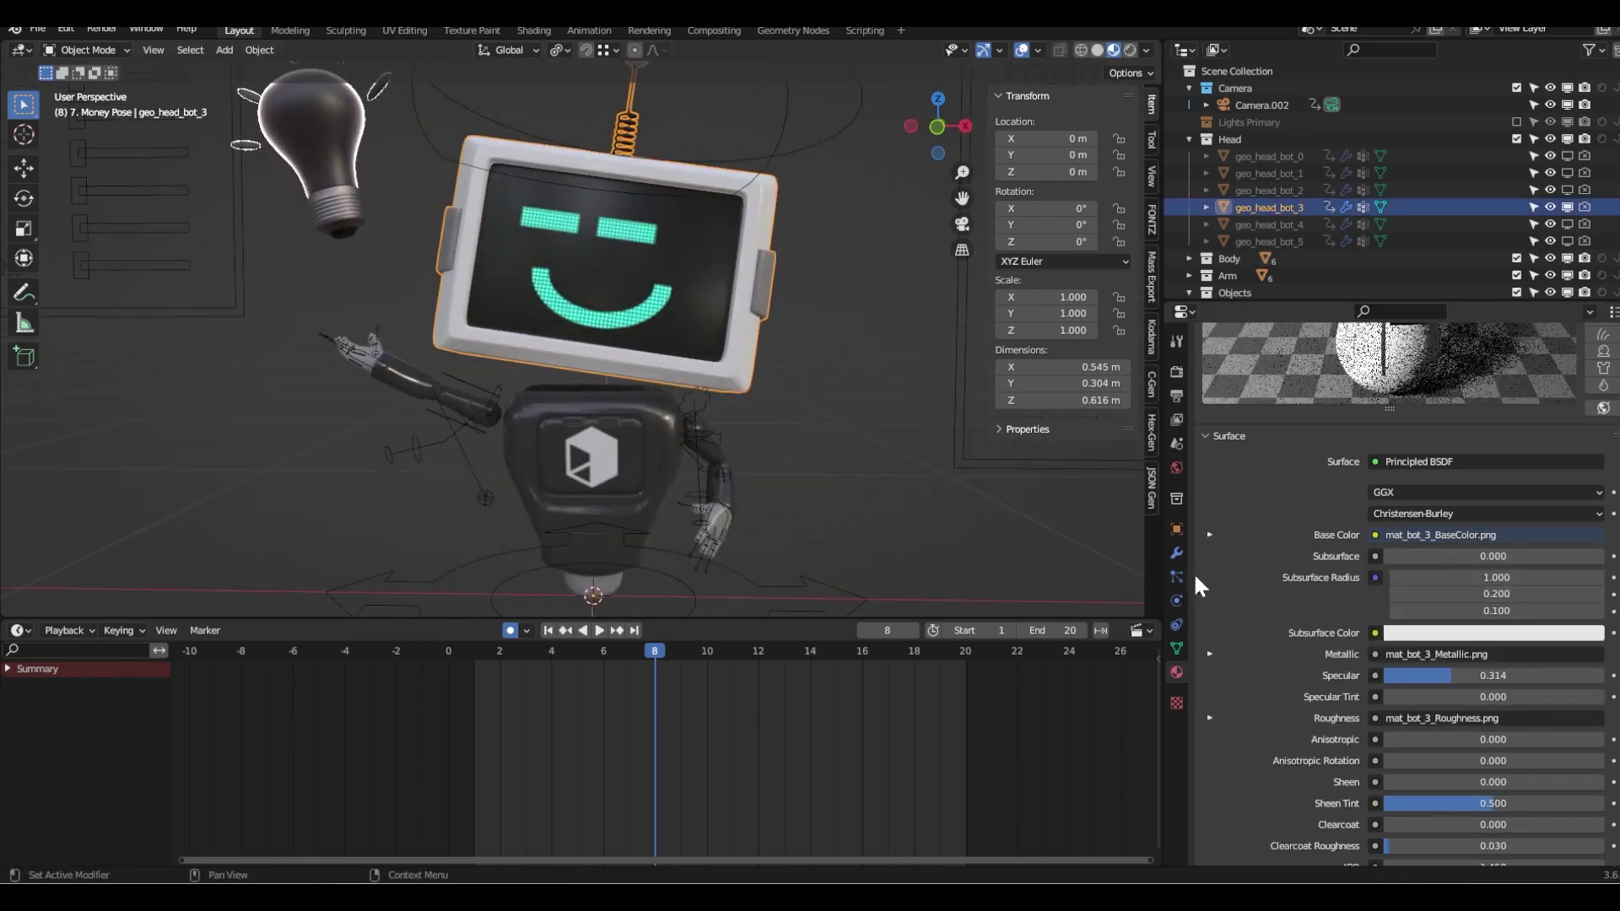
click(1209, 535)
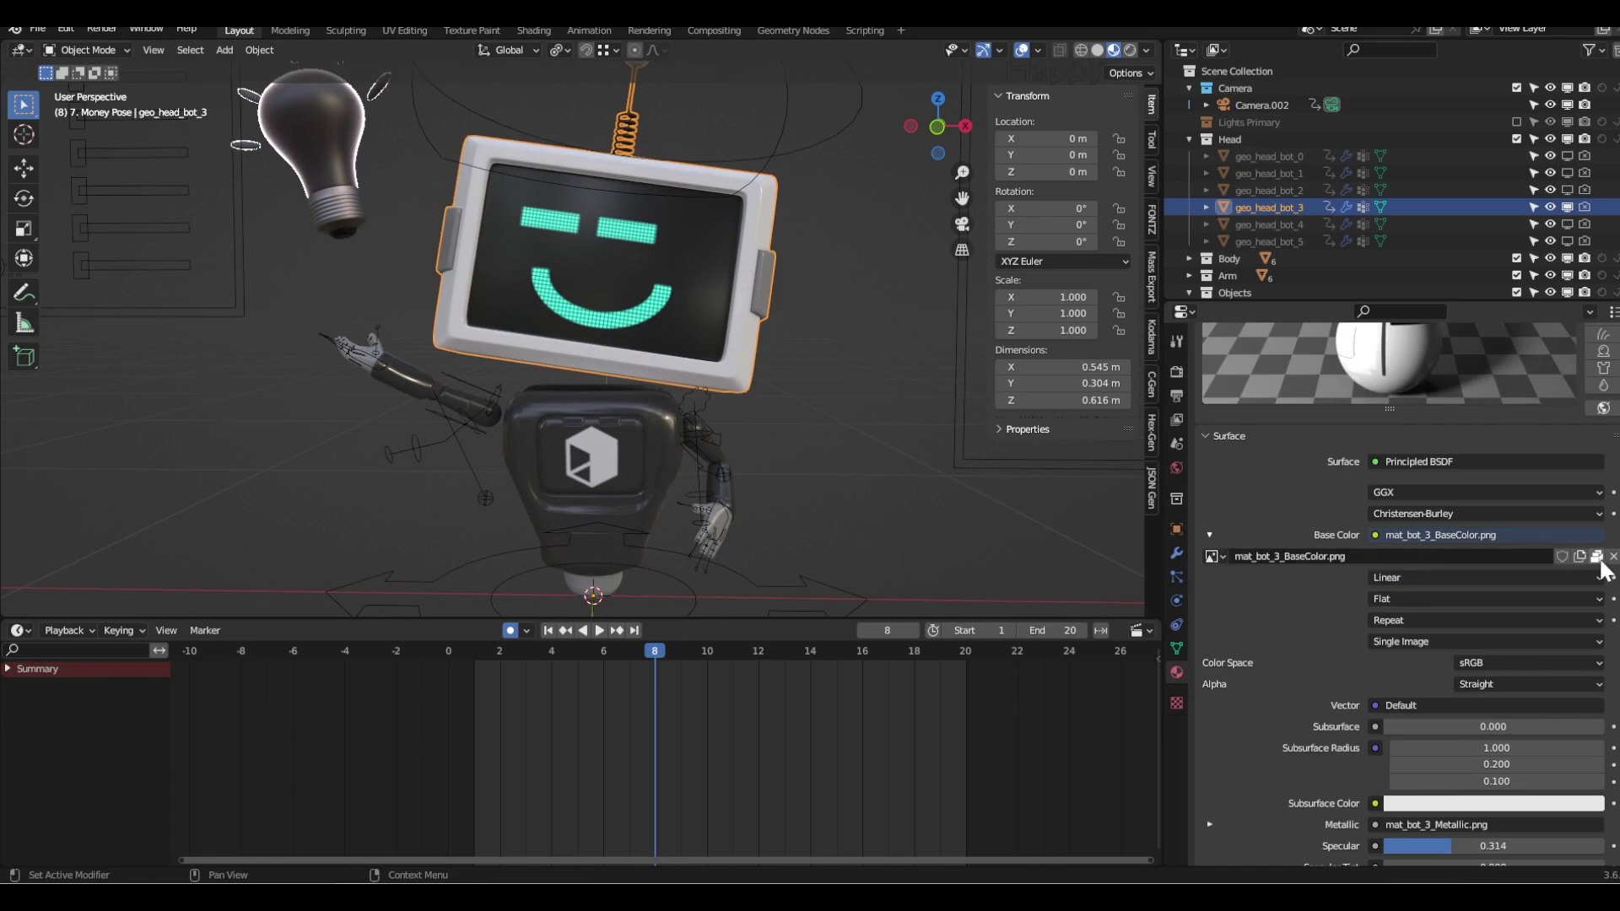
- Inspect the retextured body and arms of the robot from the back and the front
scroll(711, 464, down, 1)
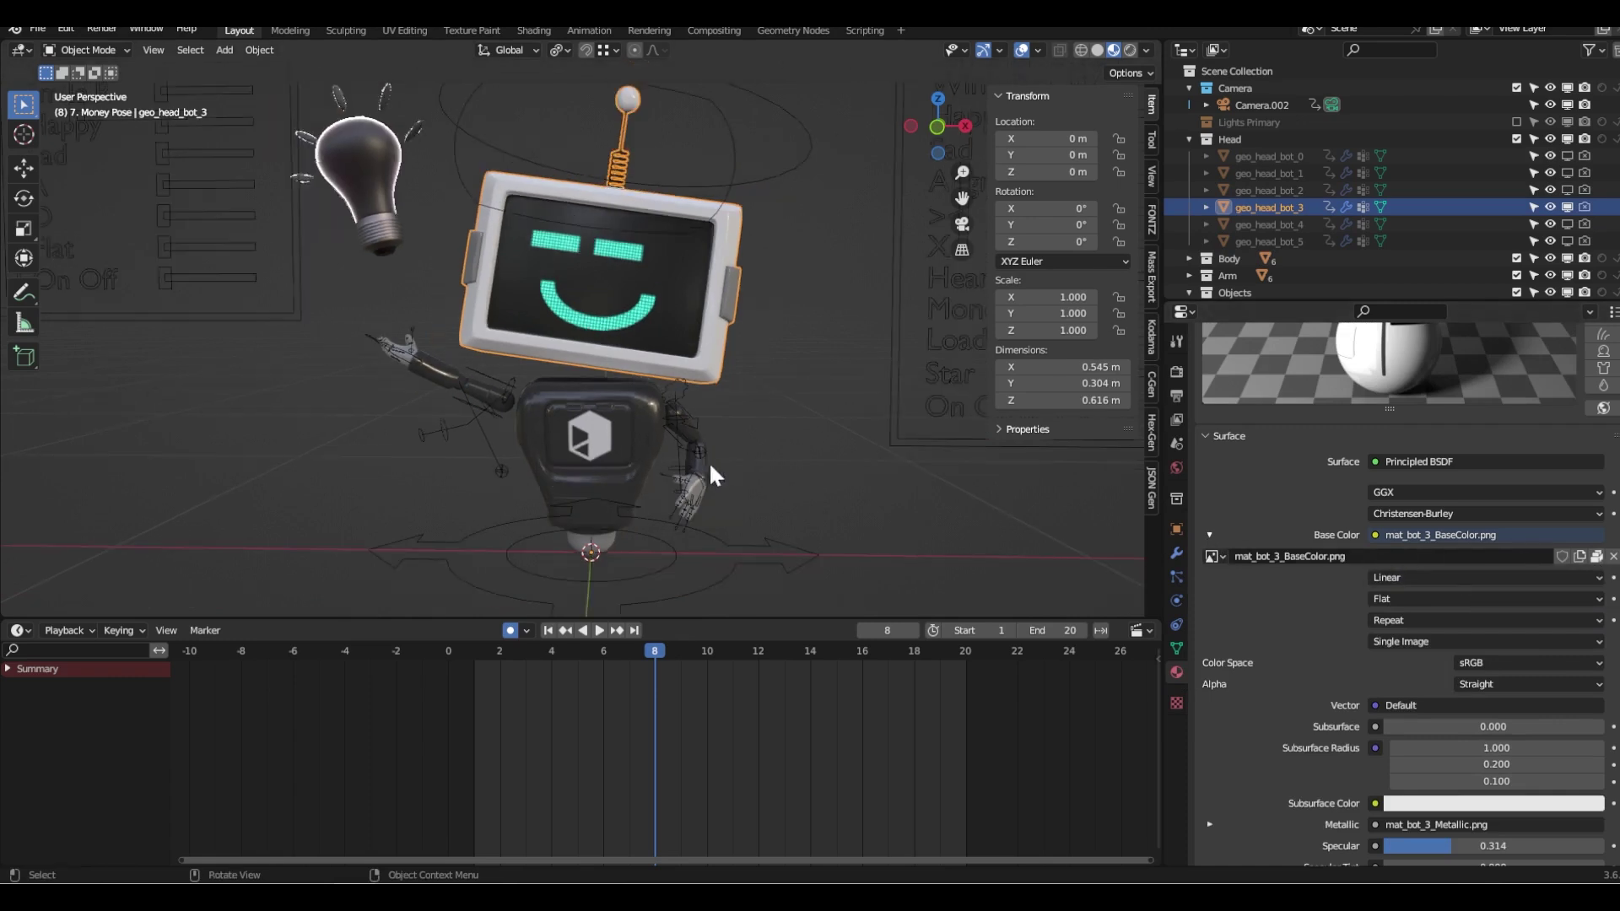
middle_drag(604, 458, 869, 419)
scroll(737, 377, up, 3)
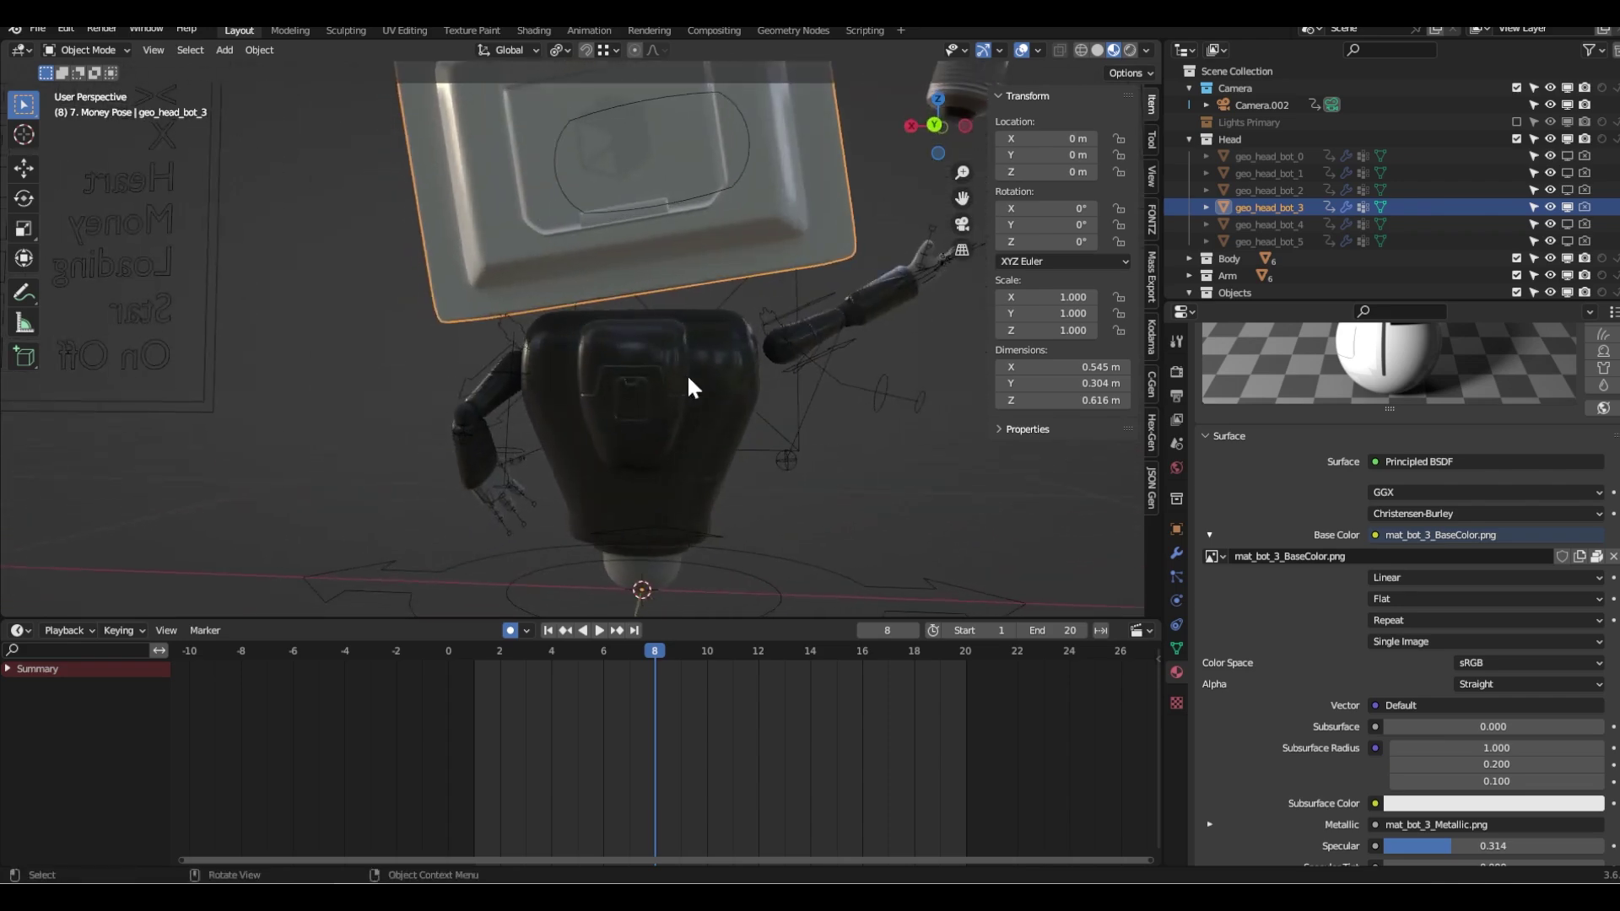
middle_drag(702, 375, 474, 378)
middle_drag(633, 380, 499, 383)
scroll(548, 359, down, 3)
shift+middle_drag(609, 335, 575, 388)
- Enlarge the 3D viewport and move the timeline to frame 14
click(624, 609)
drag(590, 618, 574, 675)
drag(655, 709, 803, 707)
key(space)
- Select the pink flower mesh Flower.002 and open its material's Base Color for editing
click(441, 296)
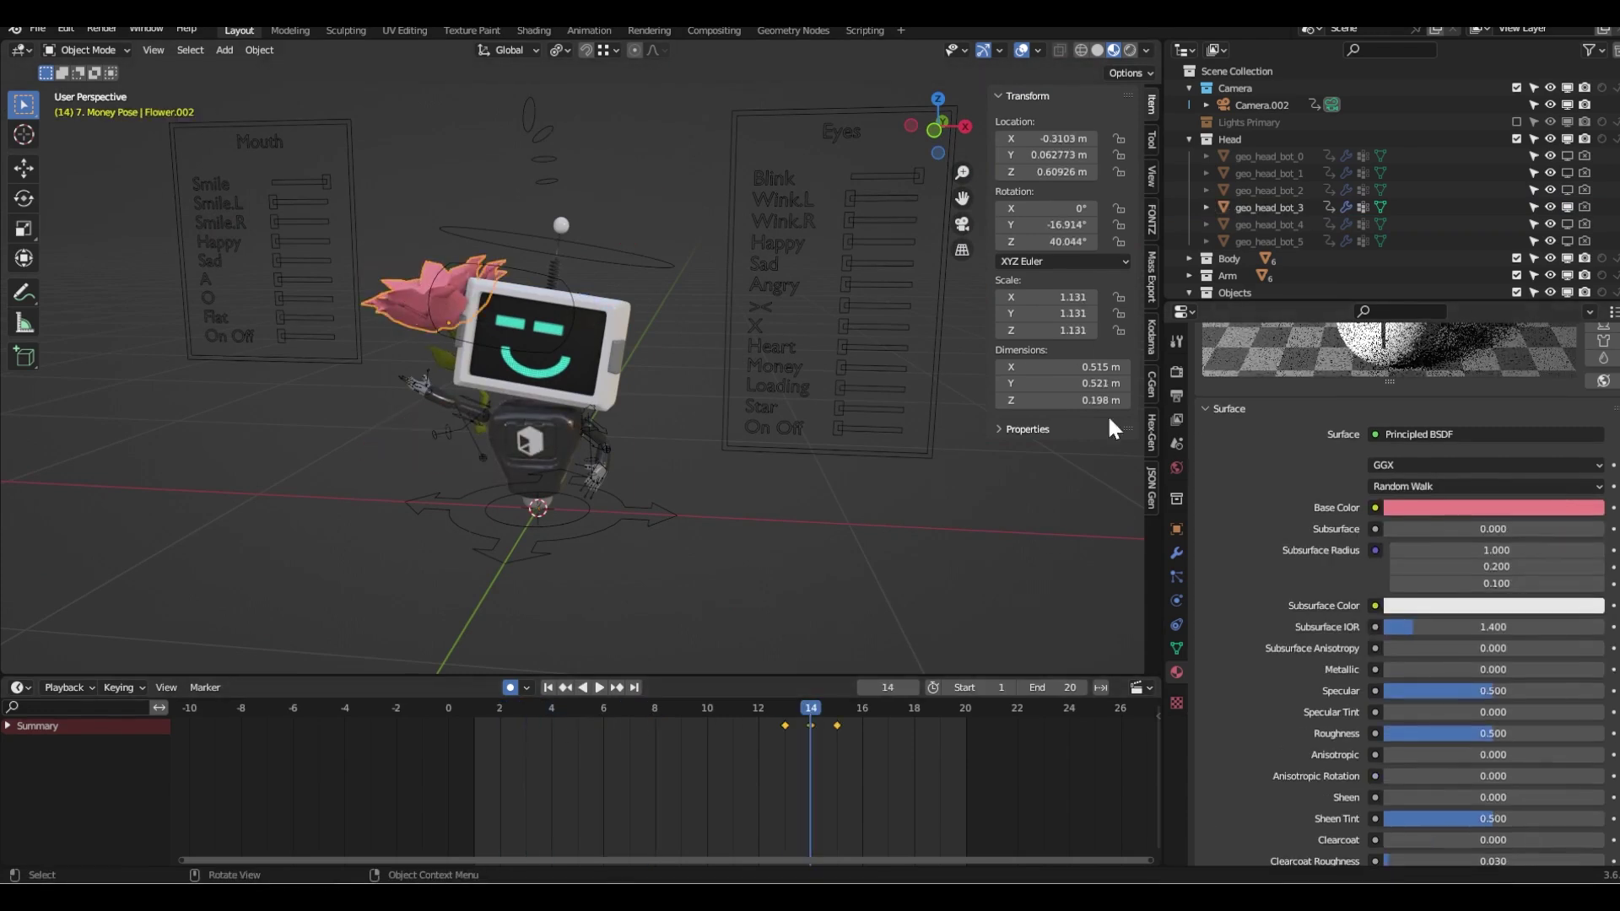
click(1490, 491)
click(1421, 499)
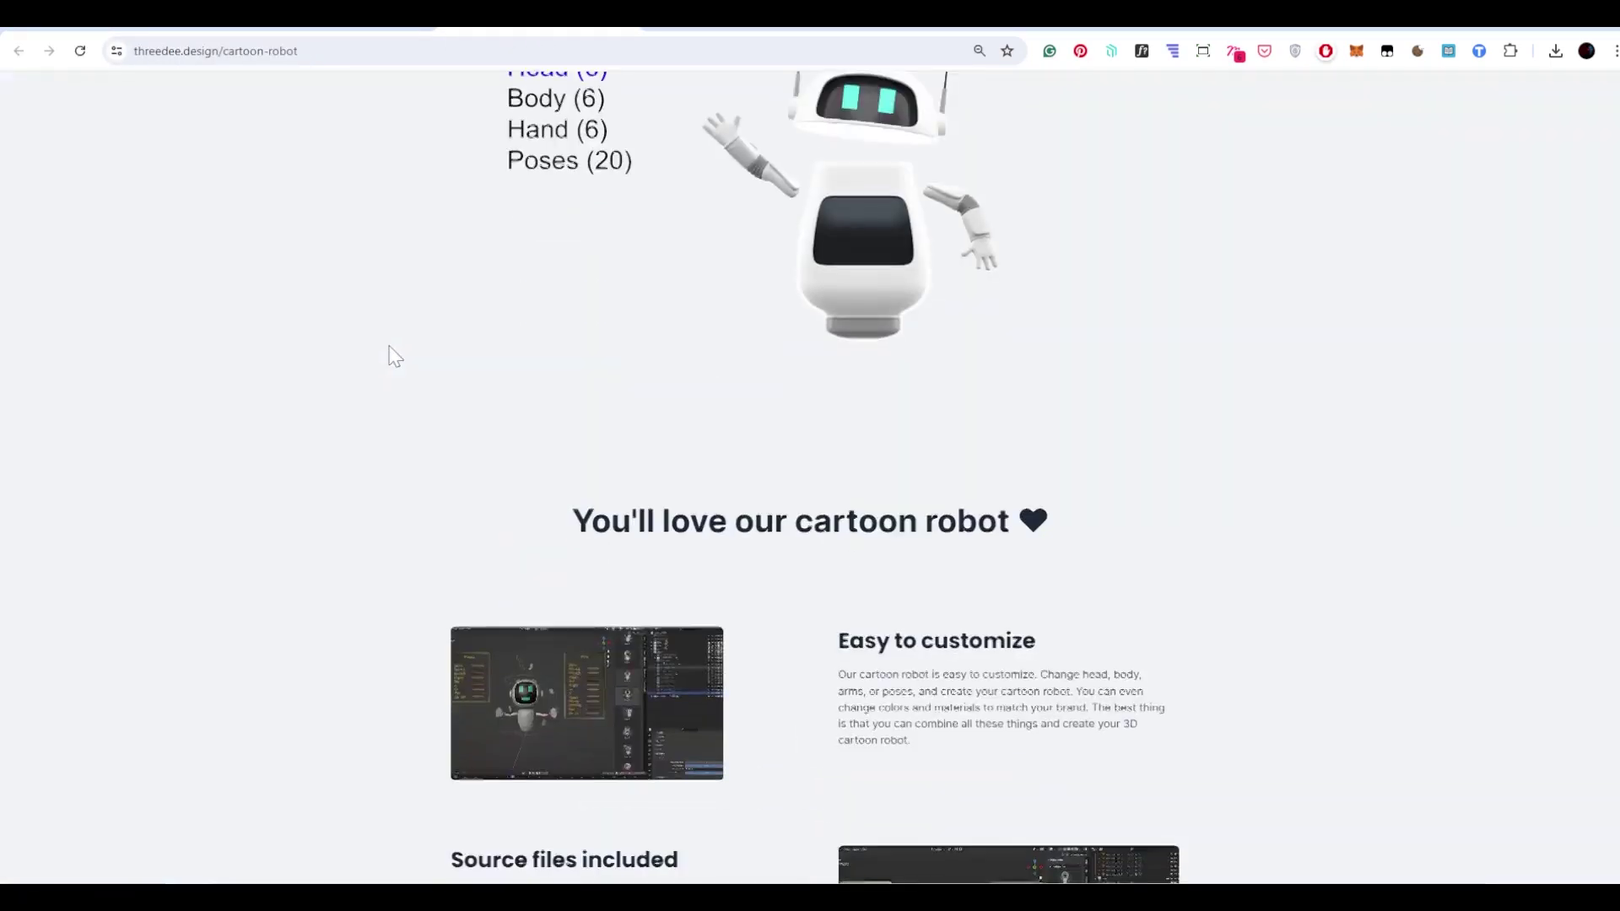
- Switch to the browser and examine the features, predefined poses and showcase gallery on the threedee.design/cartoon-robot page
scroll(448, 333, up, 6)
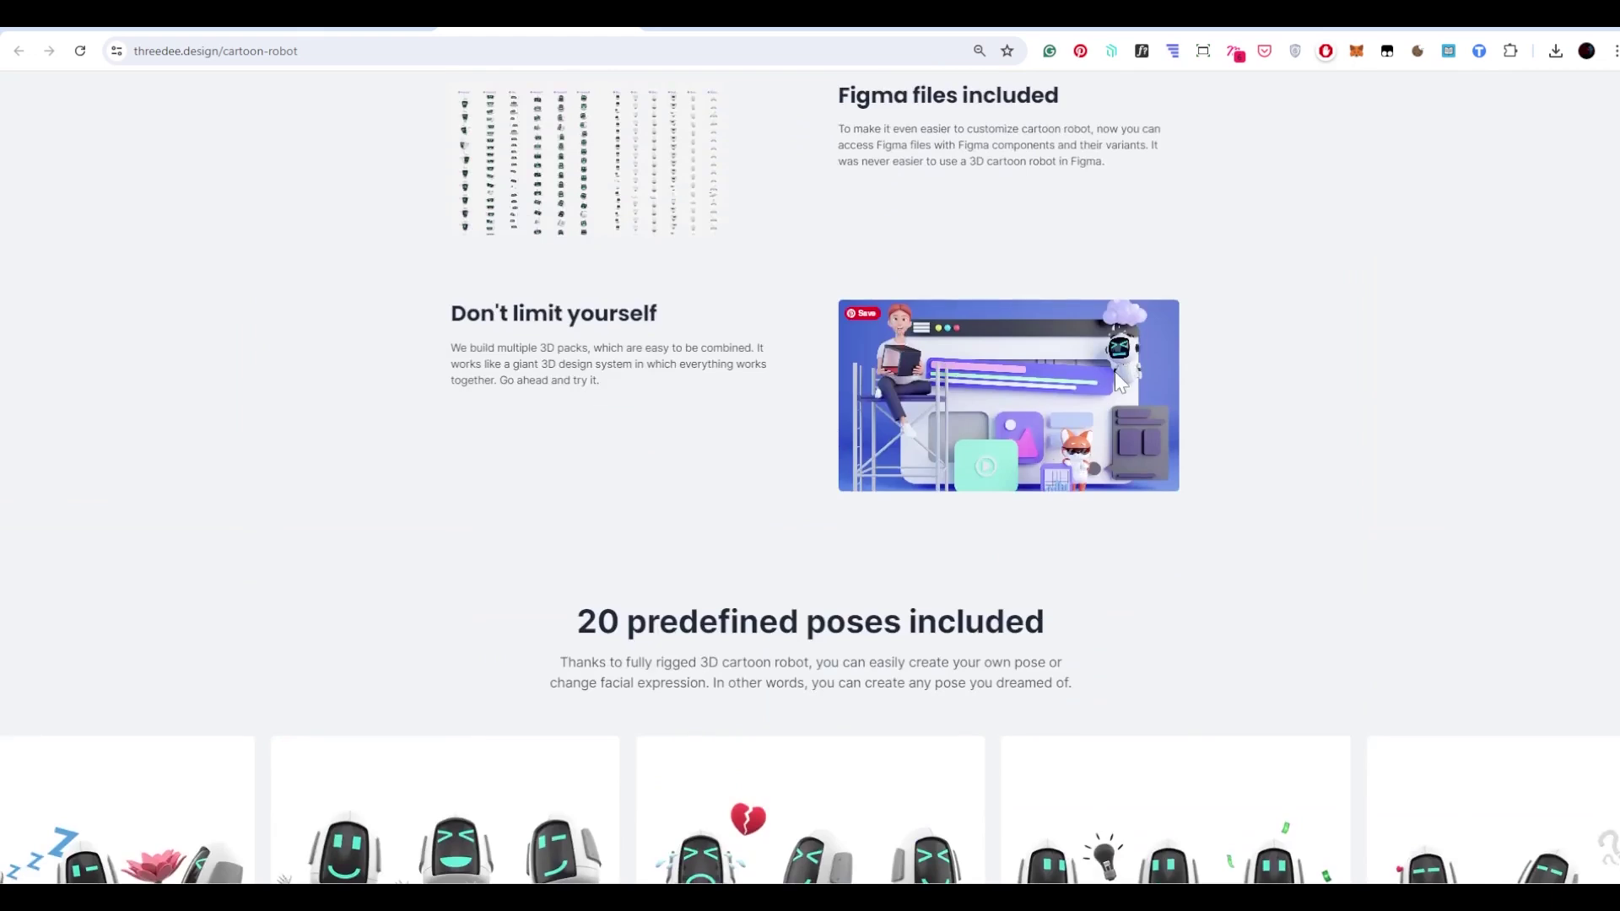
scroll(1120, 378, down, 15)
scroll(853, 302, up, 2)
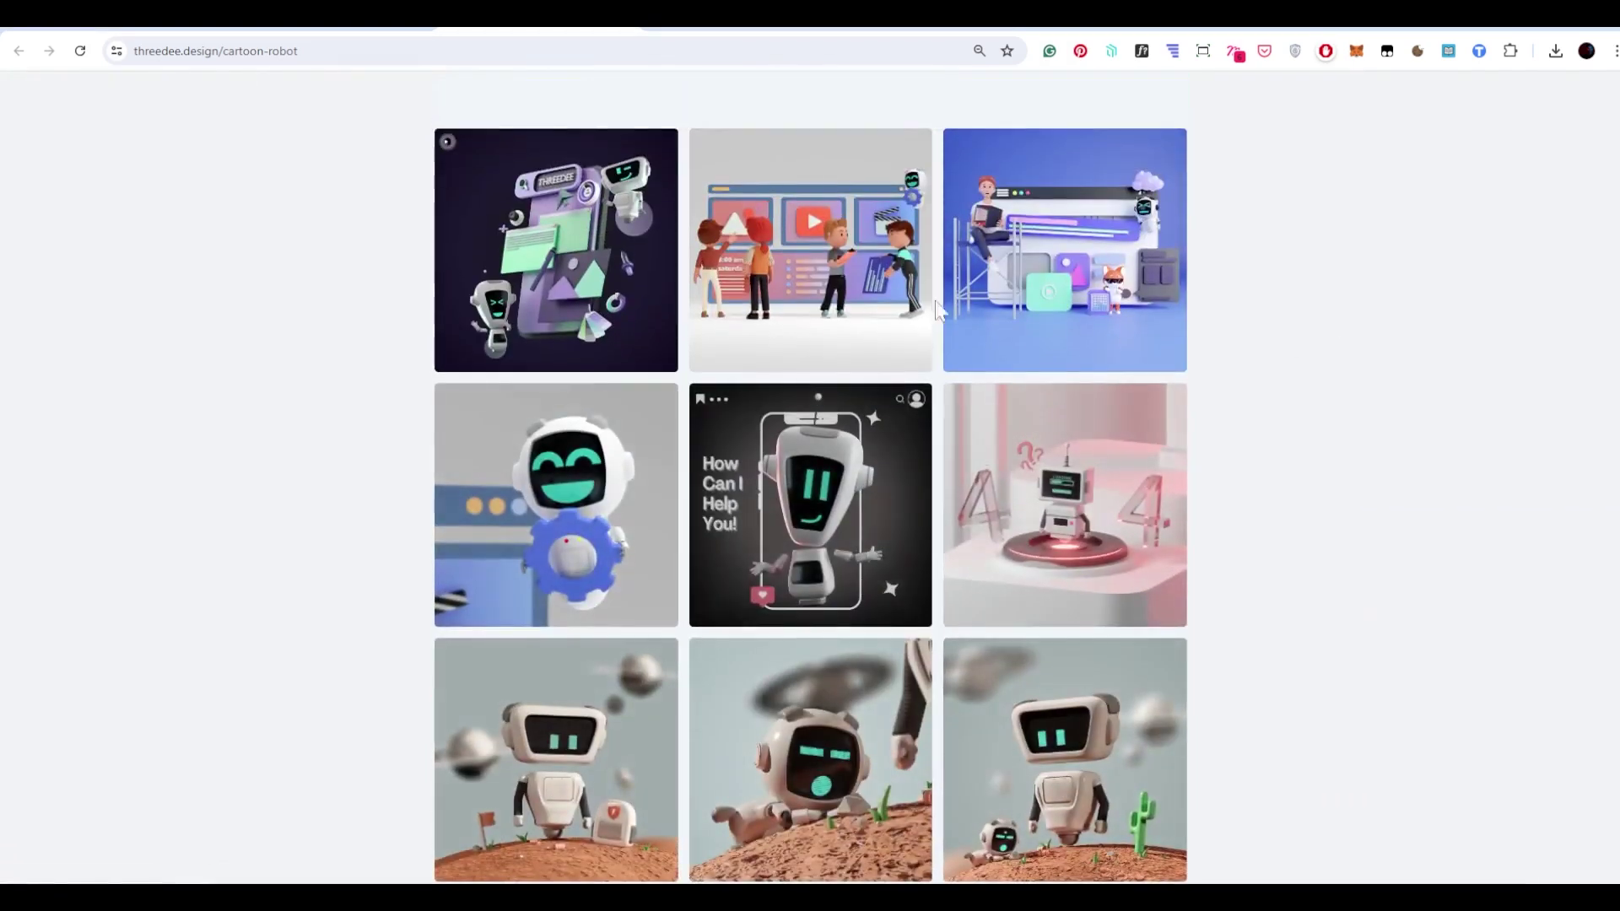
scroll(852, 302, up, 2)
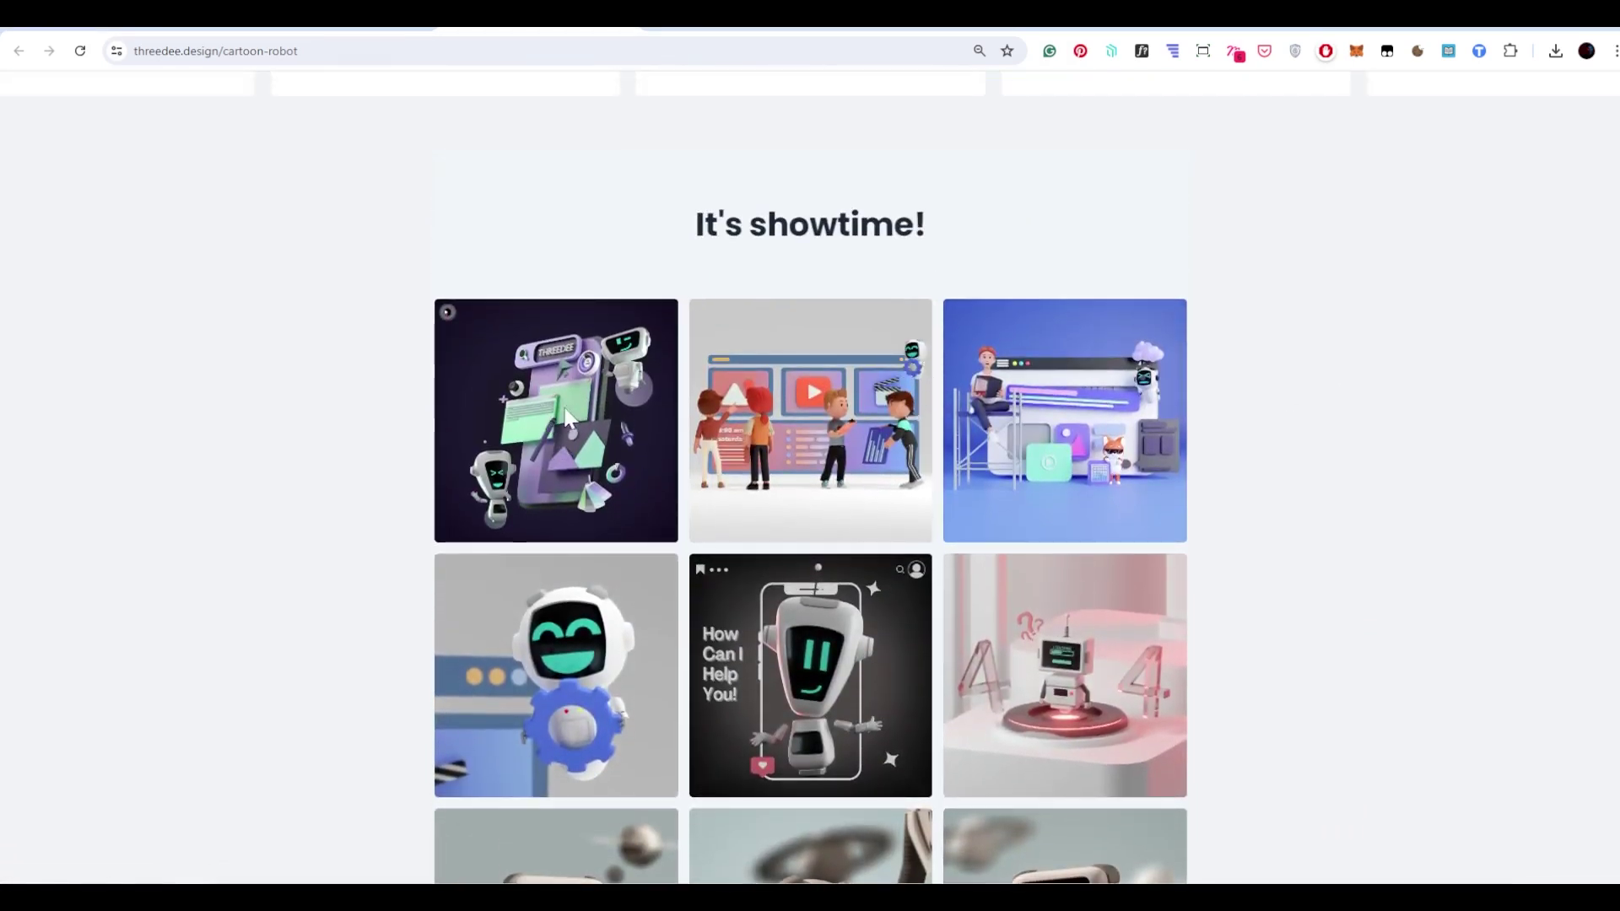
scroll(1024, 413, down, 3)
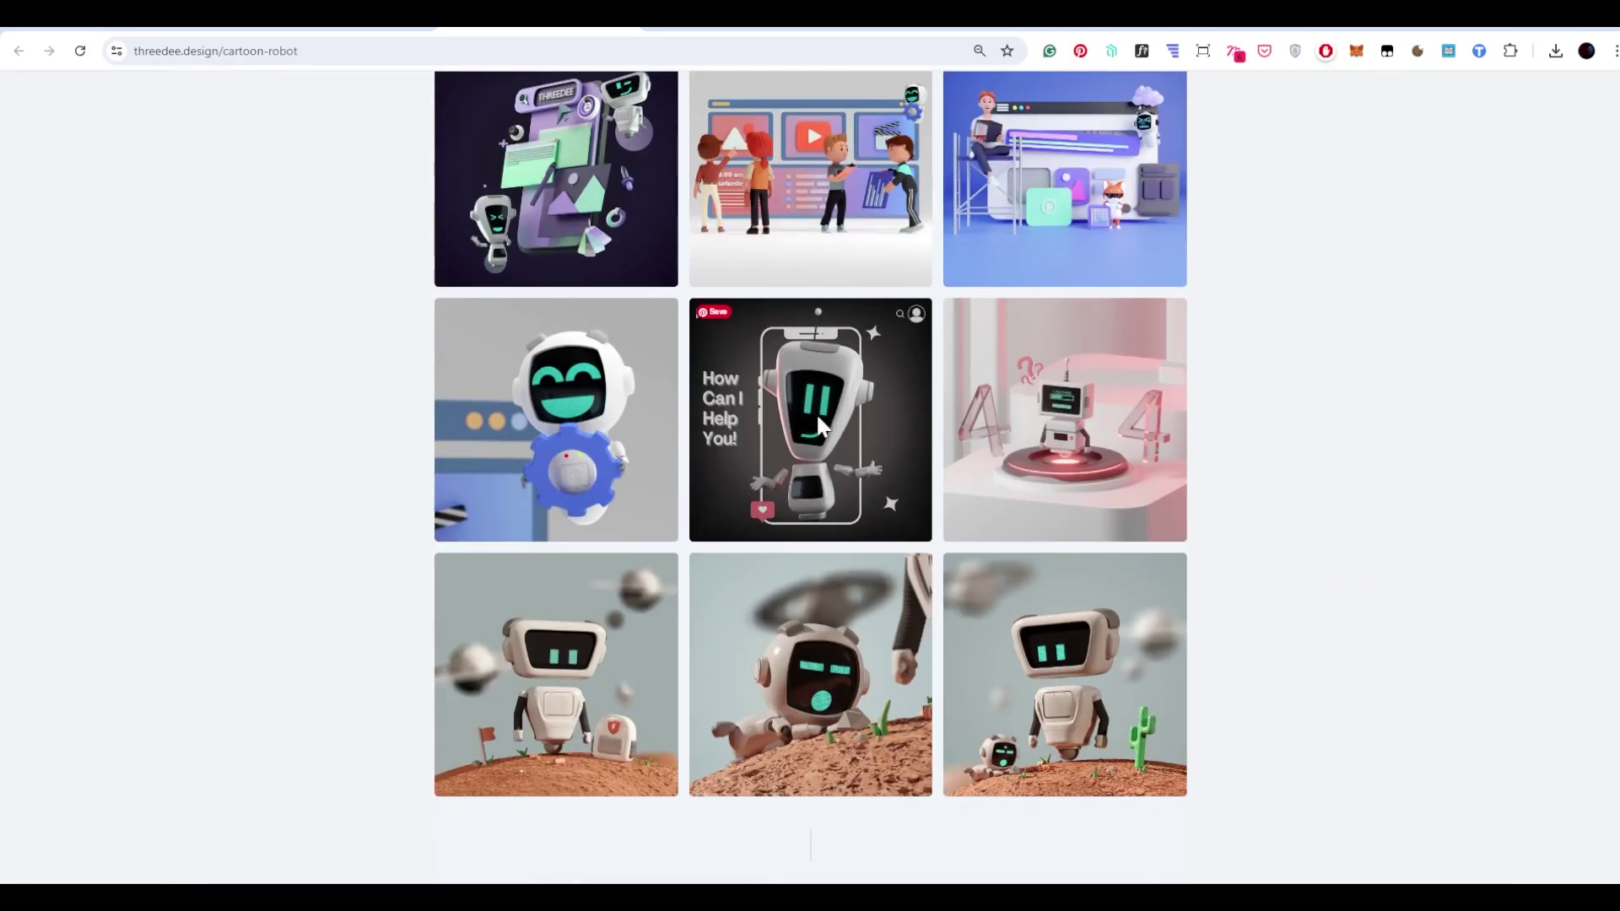
scroll(307, 419, down, 2)
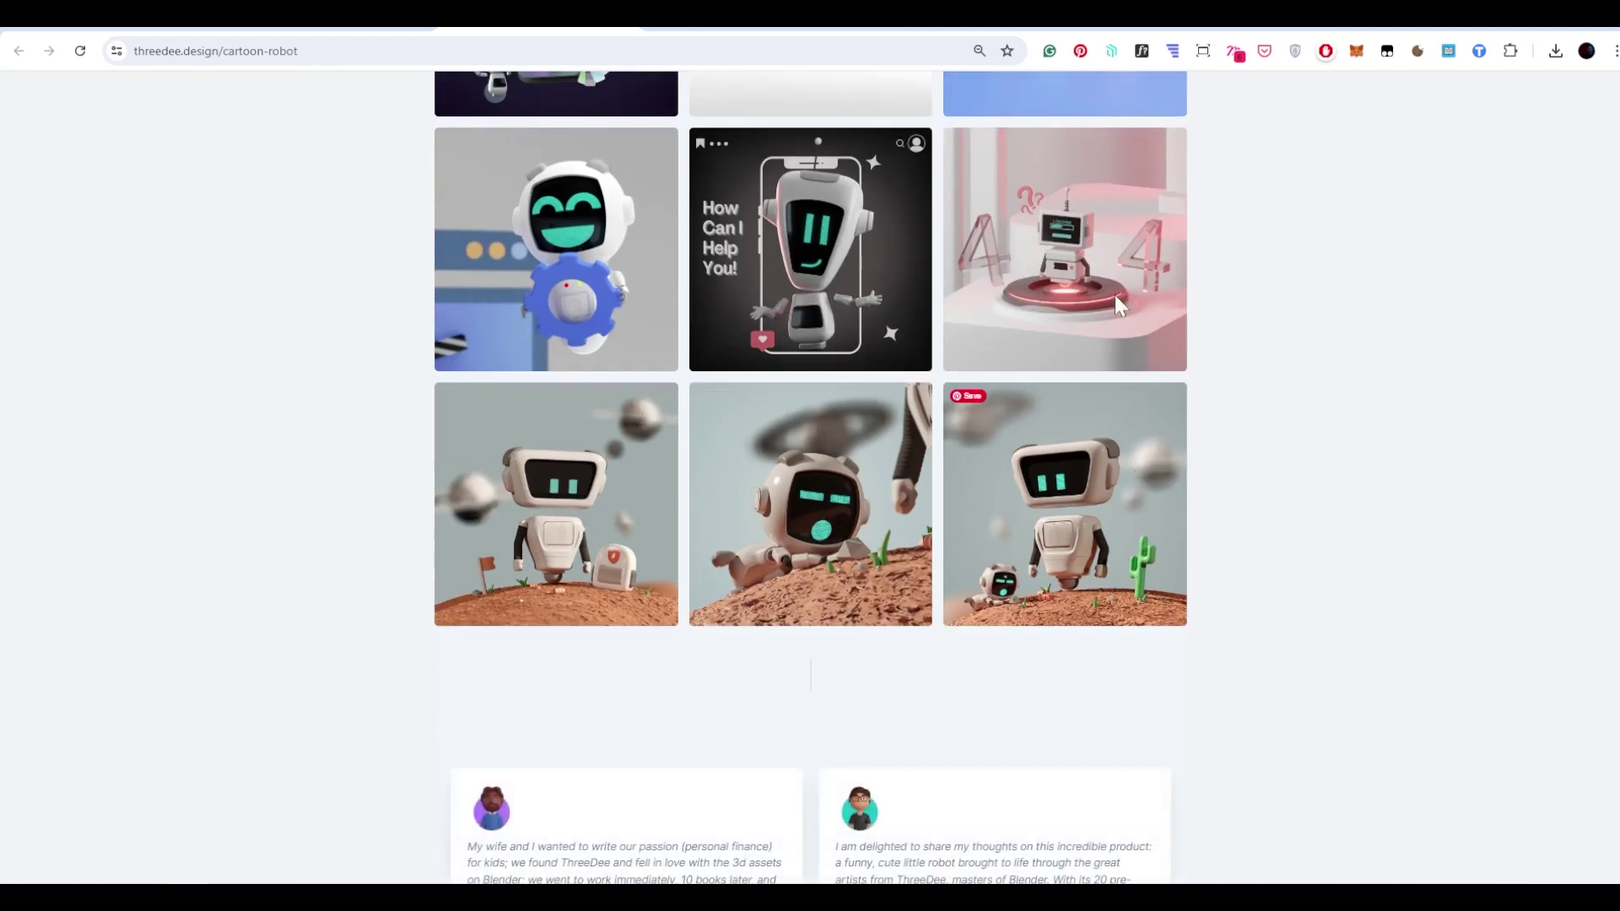
scroll(996, 365, up, 2)
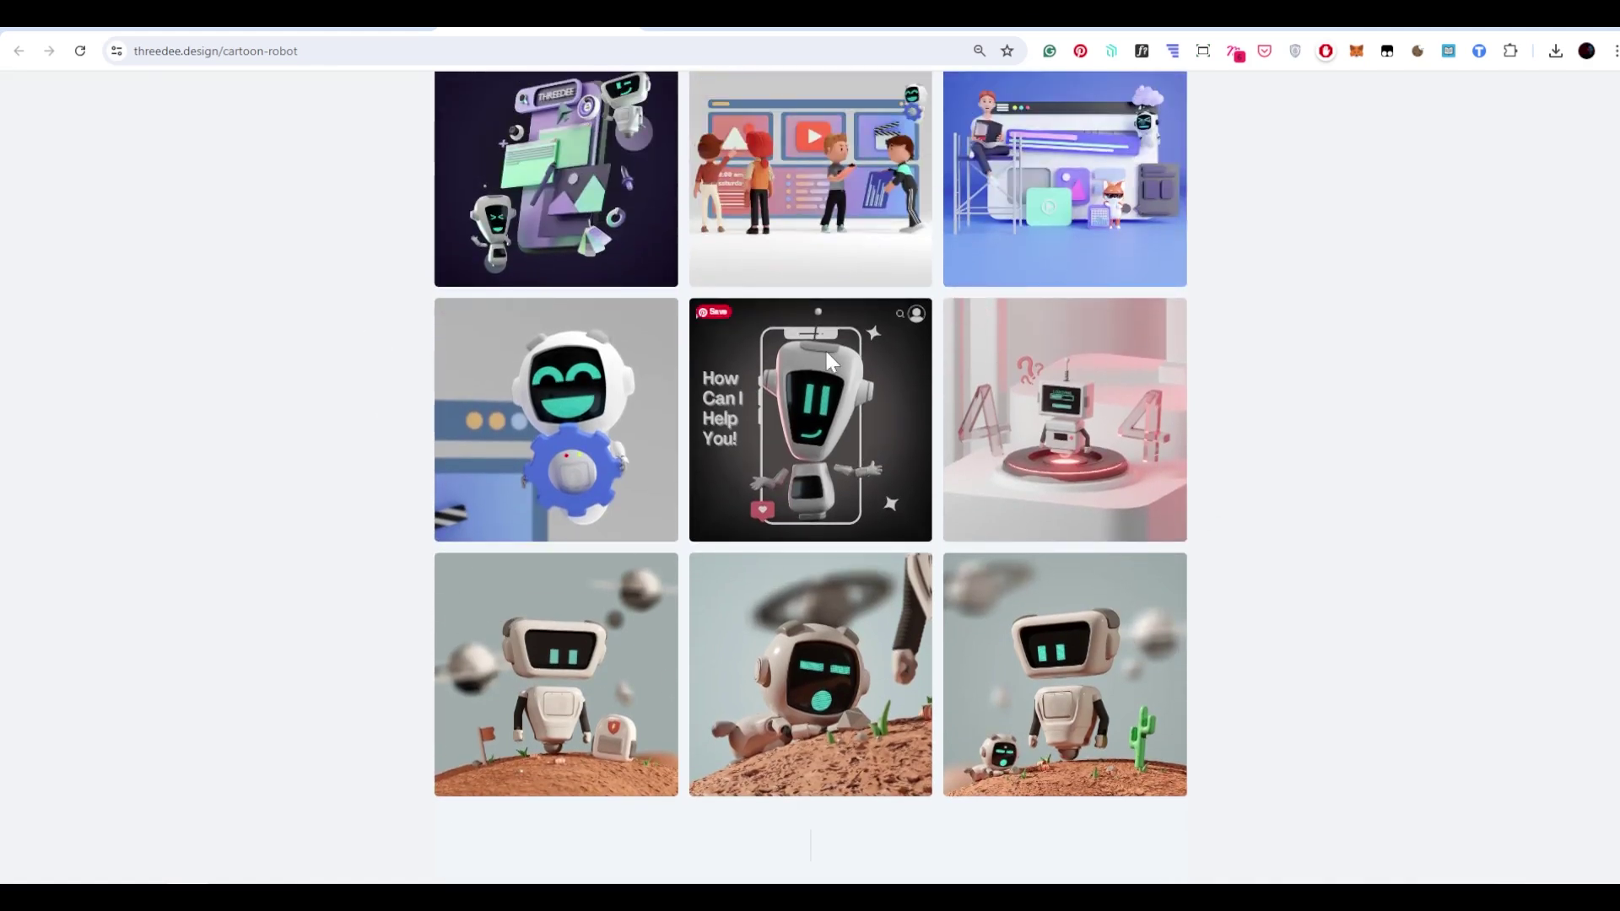